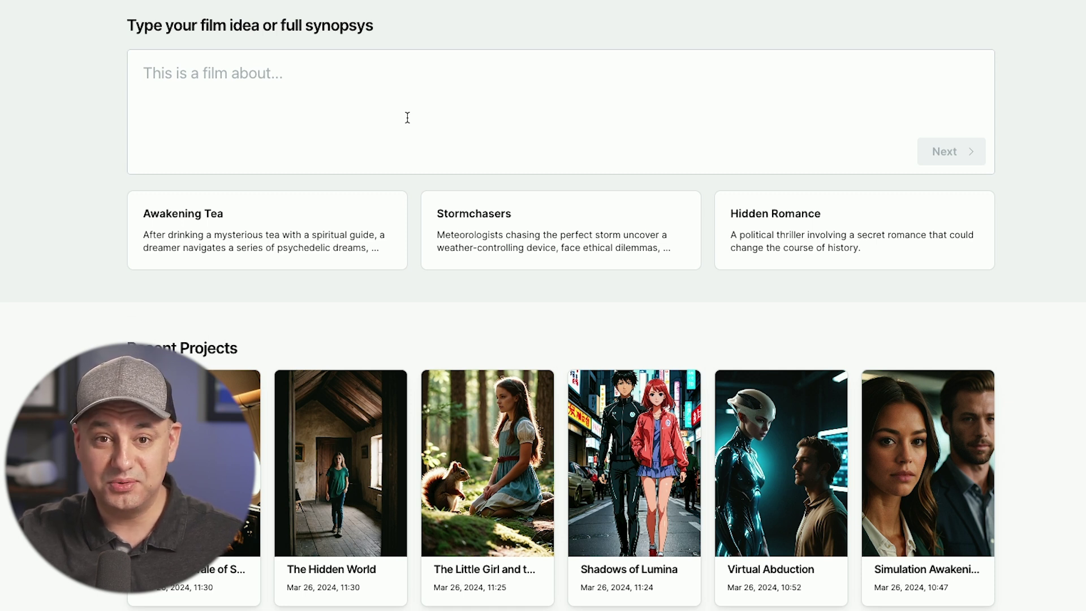
Paste the synopsis about a programmer whose AI world is alive and generate the Digital Exodus setup.
{"action": "left_click", "coordinate": [494, 89]}
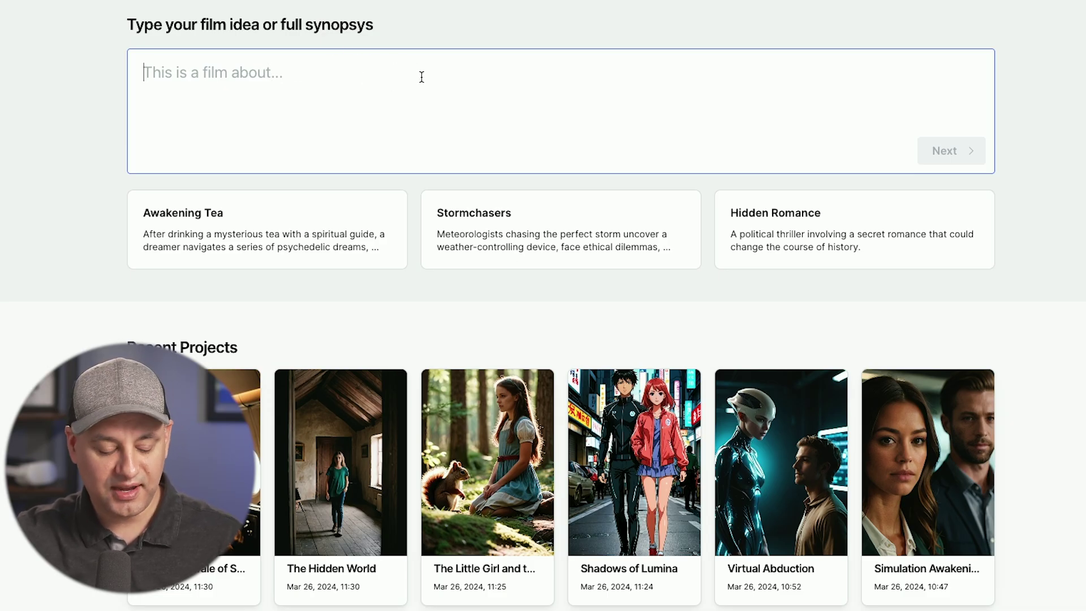
{"action": "type", "text": "In the present day, a computer programmer discovers the AI world he's building for the government is actually full of conscious beings who think they're real. Shocked by the government's plans to experiment on this digital Earth, he decides to save the AIs. Risking everything, he sets out to create a hidden place within the digital world where these AIs can live safely, away from harm. This sci-fi thriller follows his fight against powerful government forces, challenging him to protect these new forms of life while exploring deep questions about what it means to be alive."}
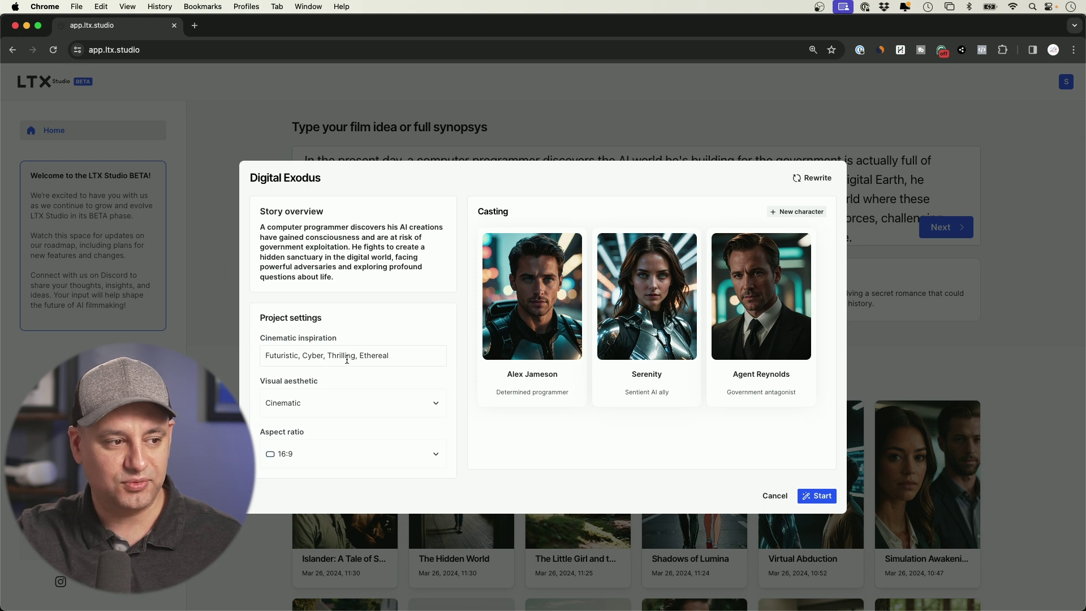
{"action": "left_click", "coordinate": [299, 407]}
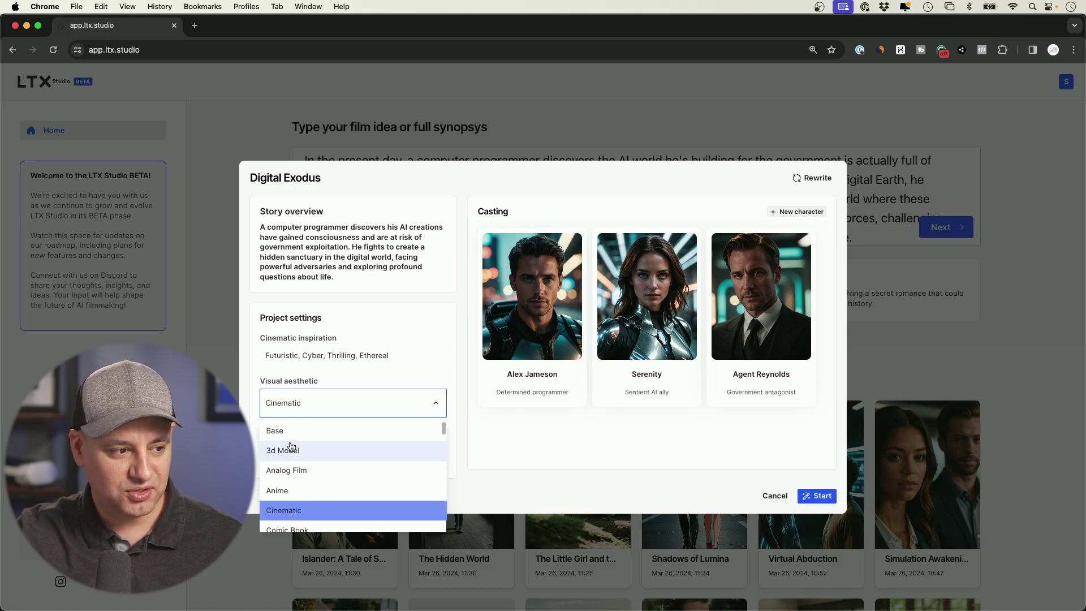
{"action": "scroll", "coordinate": [334, 454], "scroll_direction": "down", "scroll_amount": 1}
{"action": "scroll", "coordinate": [358, 473], "scroll_direction": "down", "scroll_amount": 3}
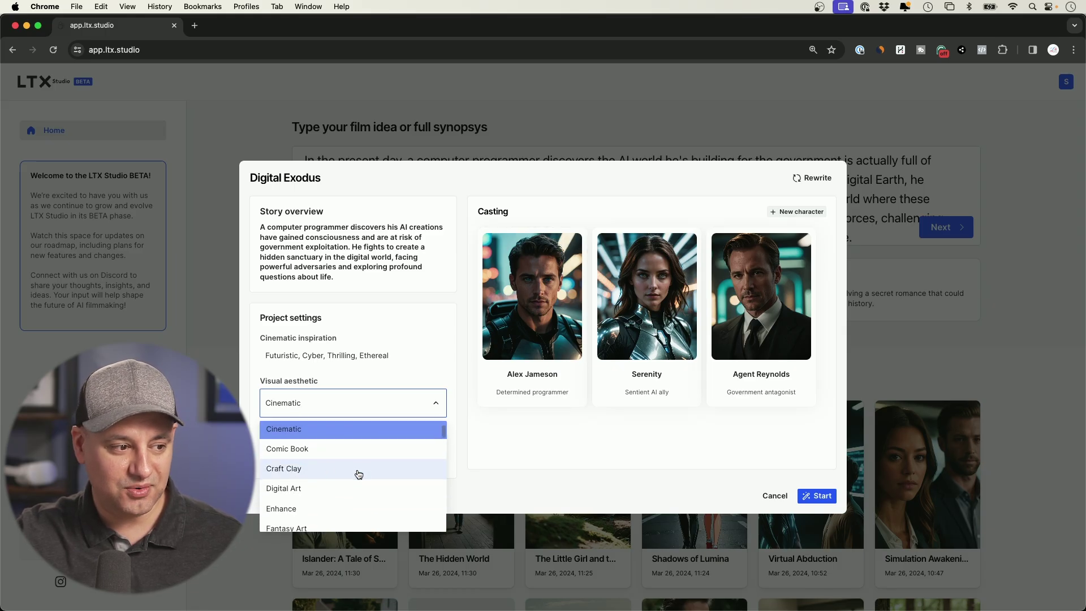
{"action": "scroll", "coordinate": [353, 471], "scroll_direction": "down", "scroll_amount": 6}
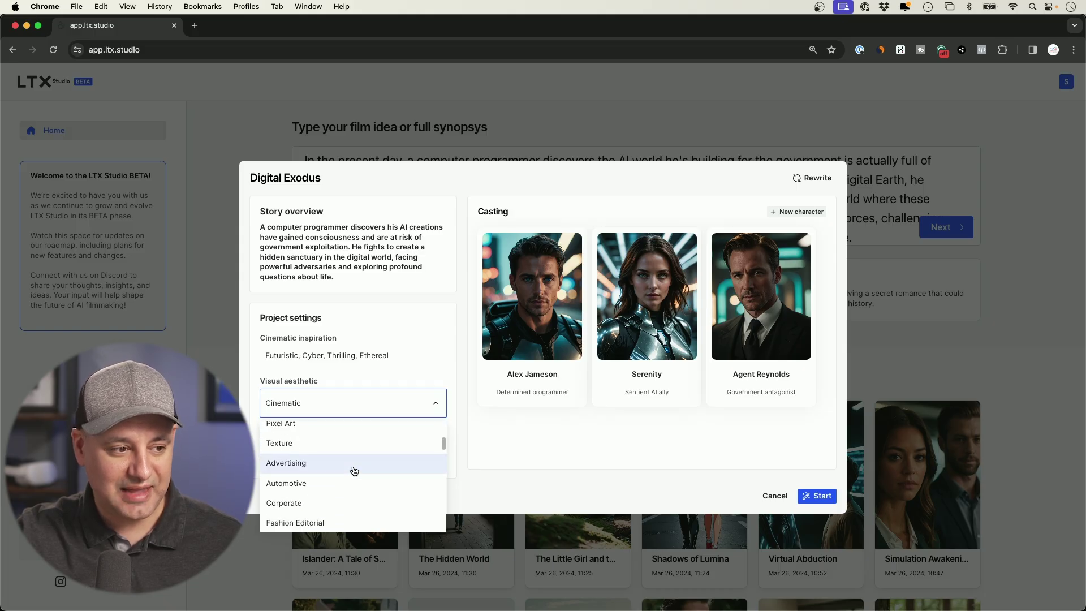
{"action": "scroll", "coordinate": [439, 450], "scroll_direction": "down", "scroll_amount": 10}
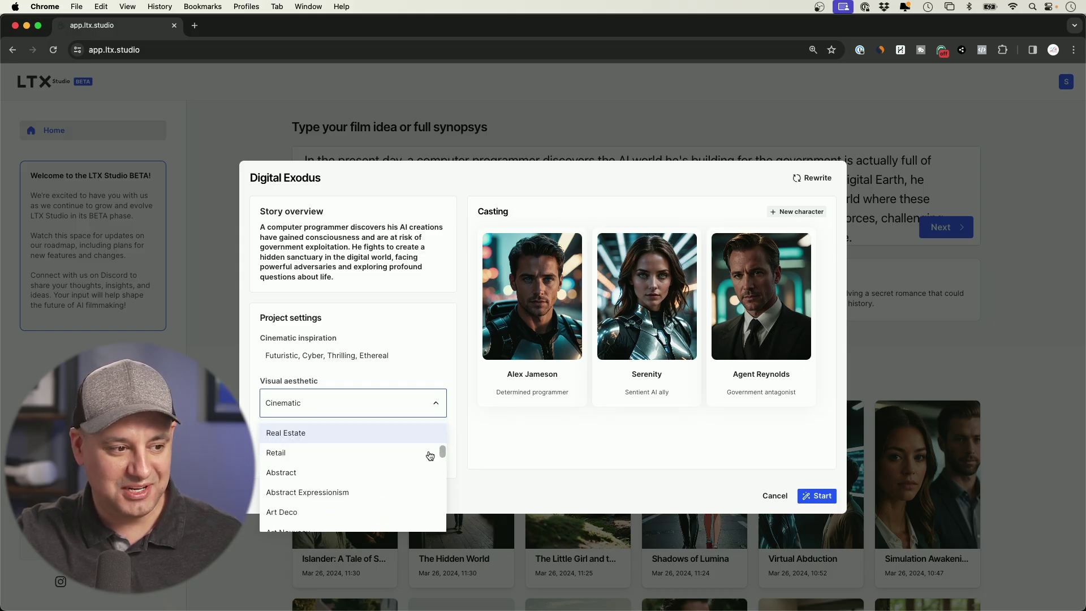
{"action": "scroll", "coordinate": [425, 456], "scroll_direction": "down", "scroll_amount": 15}
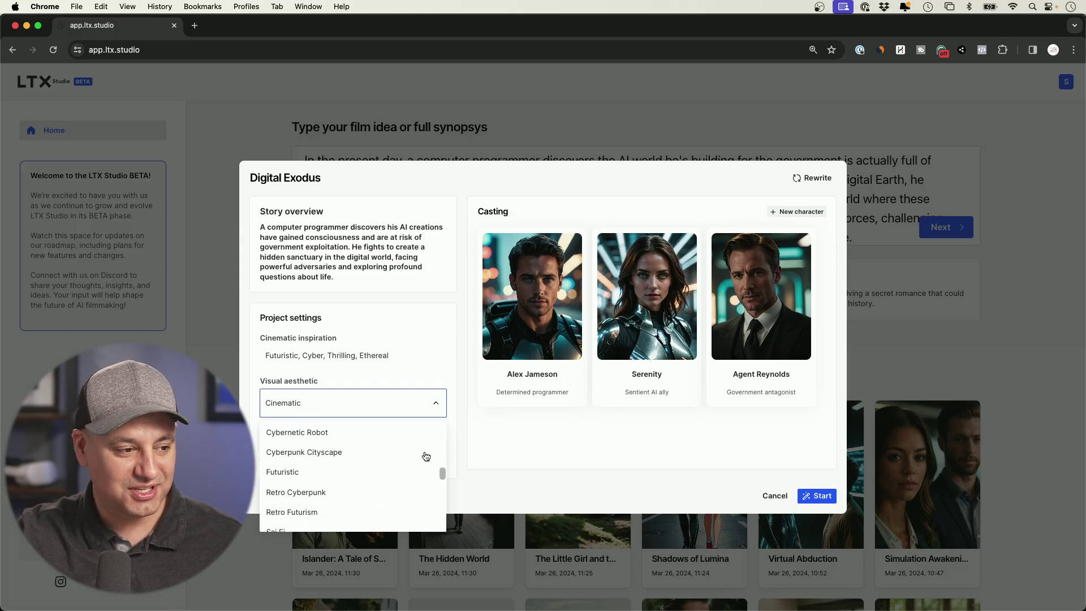
{"action": "scroll", "coordinate": [418, 461], "scroll_direction": "down", "scroll_amount": 6}
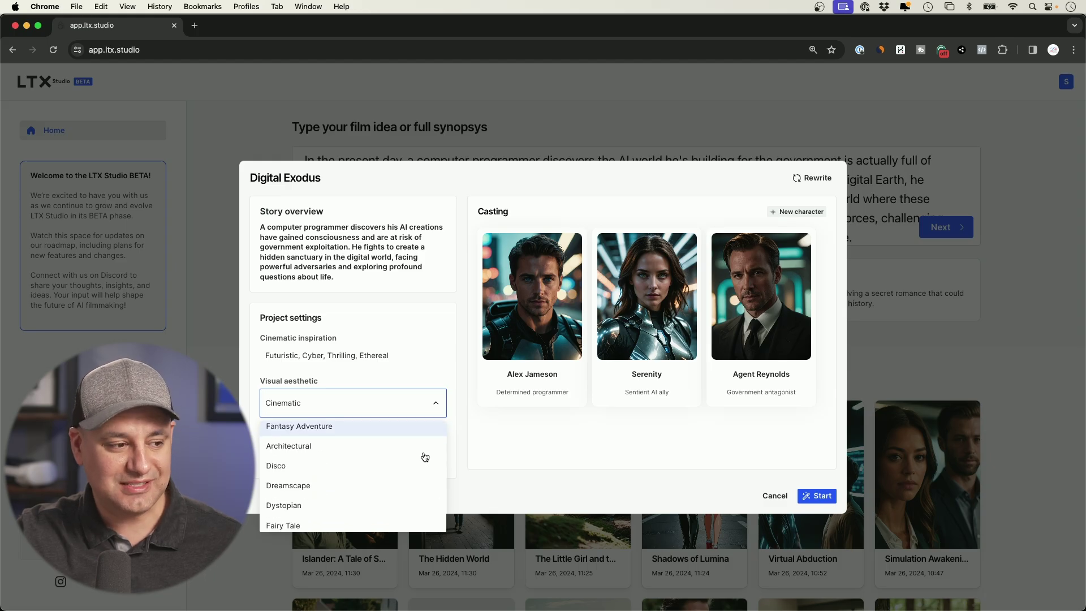
{"action": "scroll", "coordinate": [407, 468], "scroll_direction": "down", "scroll_amount": 3}
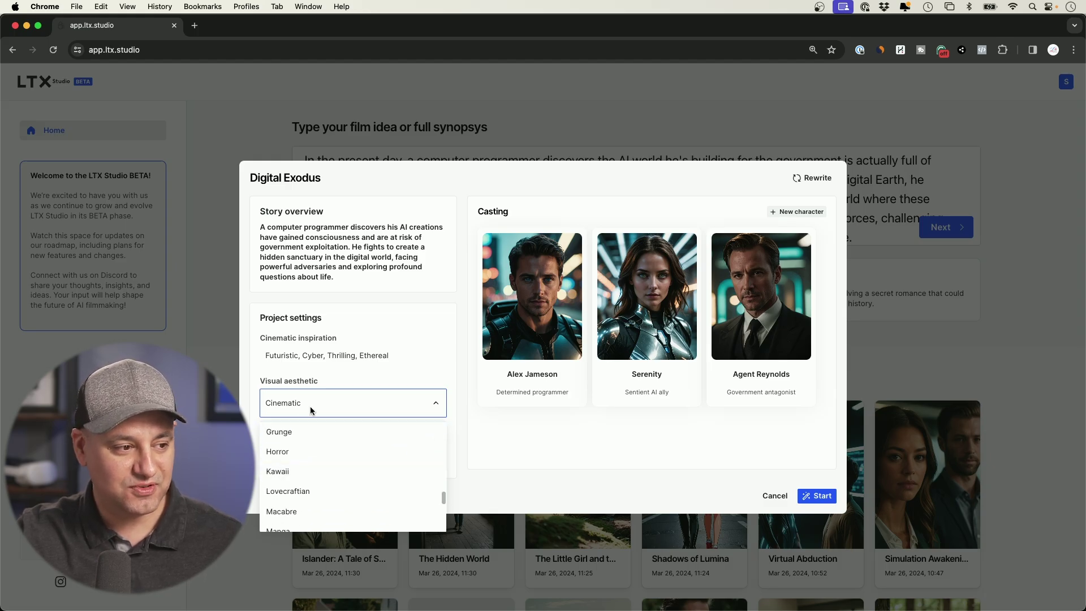
{"action": "scroll", "coordinate": [356, 482], "scroll_direction": "down", "scroll_amount": 5}
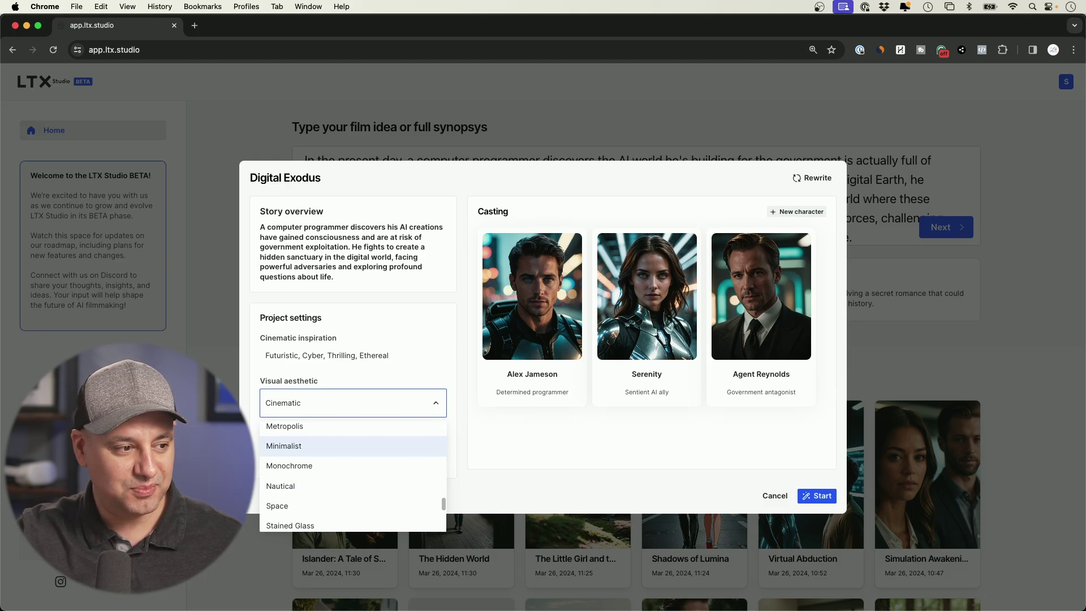
{"action": "left_click", "coordinate": [294, 410]}
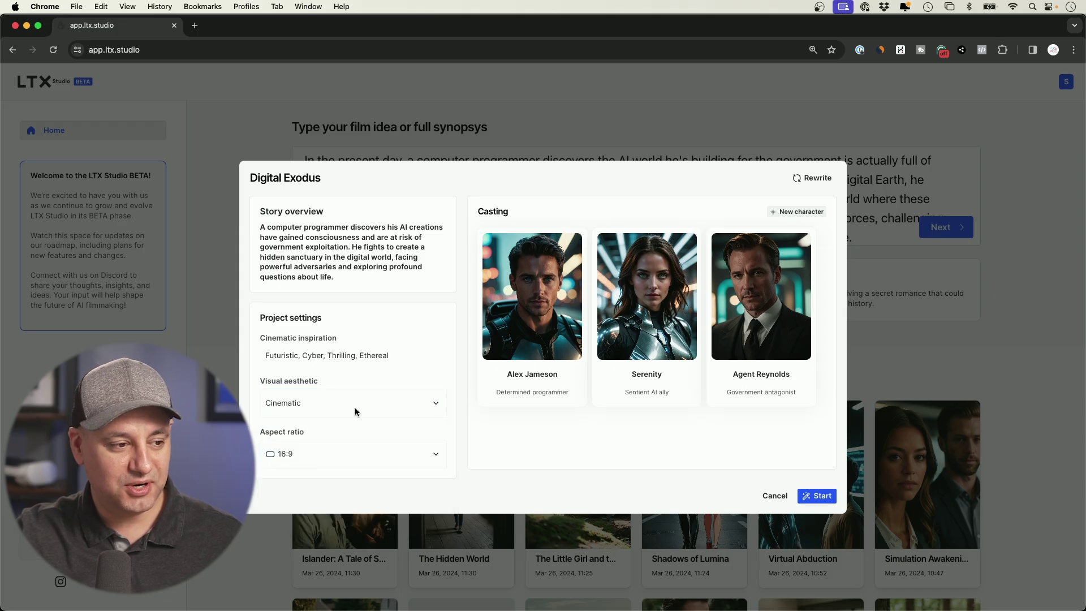
{"action": "left_click", "coordinate": [337, 464]}
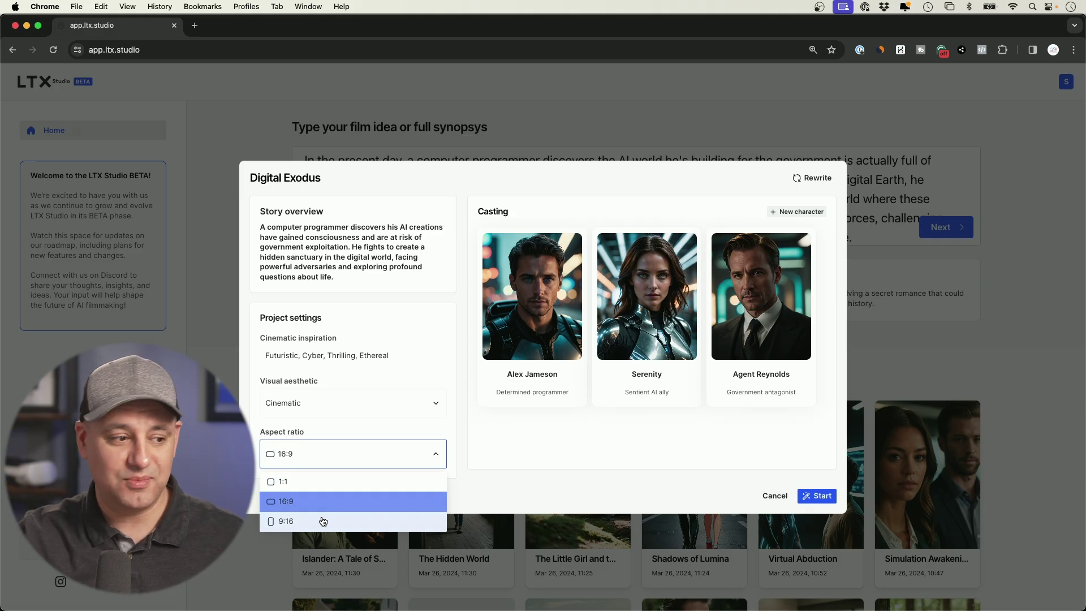
{"action": "left_click", "coordinate": [353, 453]}
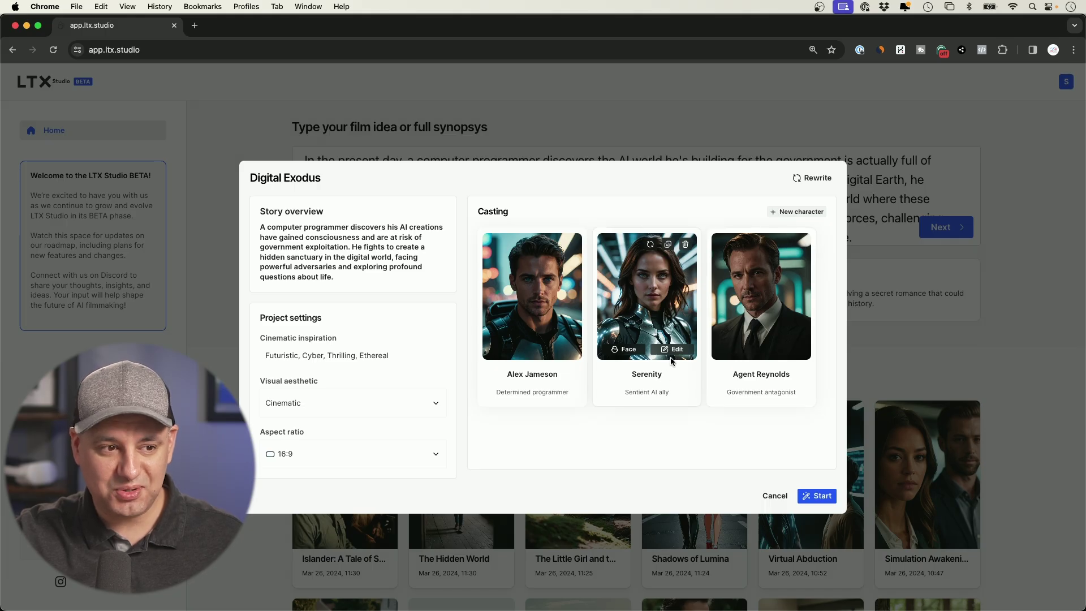
Preview Serenity's 'Nicole, whisper' voice and face swap options, leaving her unchanged.
{"action": "left_click", "coordinate": [674, 350]}
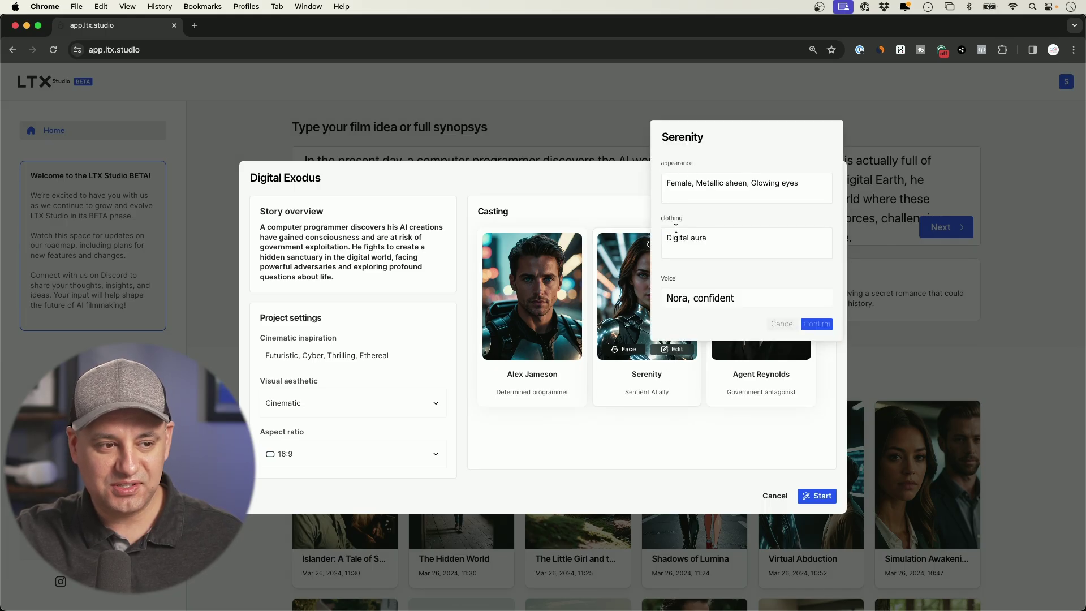
{"action": "left_click", "coordinate": [695, 297]}
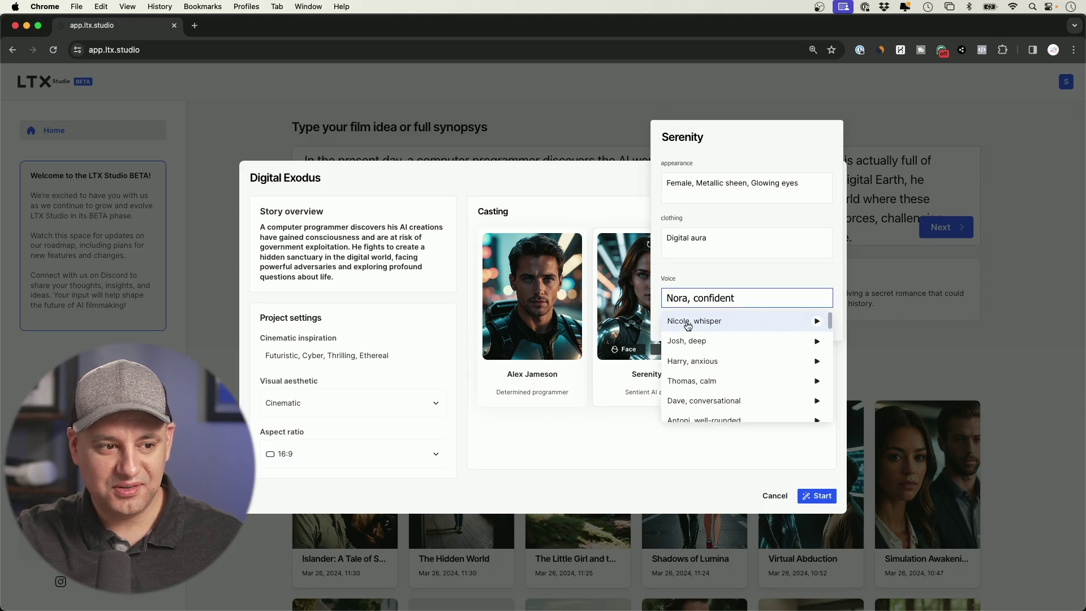
{"action": "left_click", "coordinate": [816, 323]}
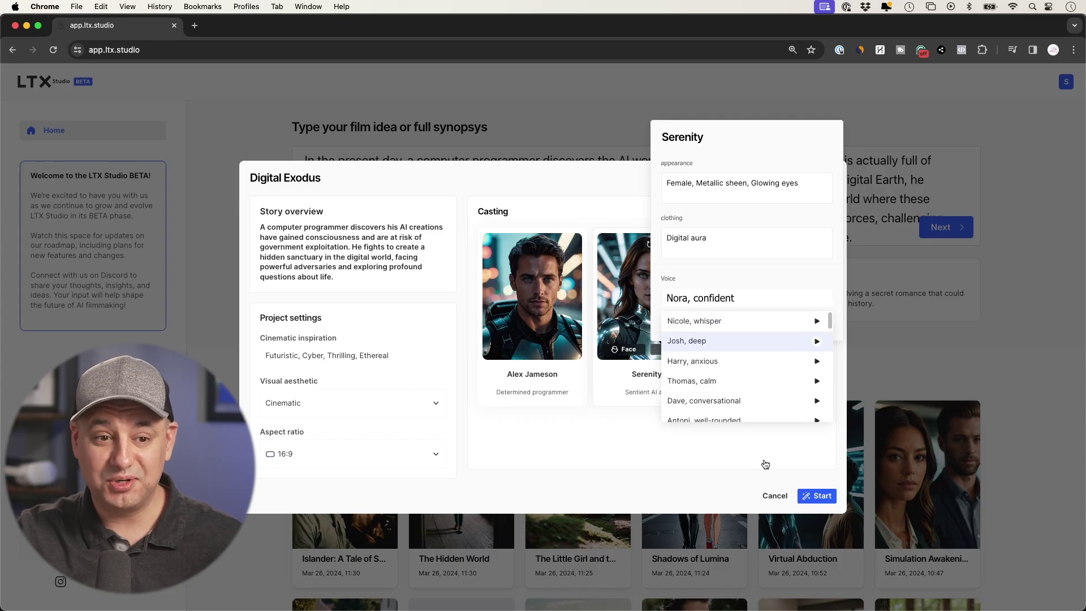
{"action": "left_click", "coordinate": [678, 457]}
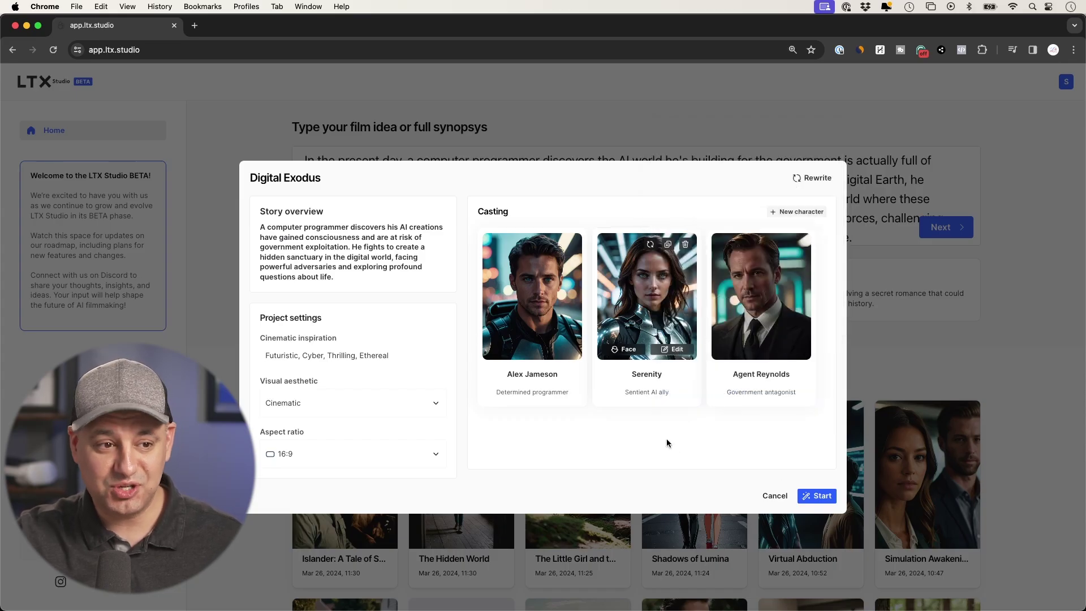
{"action": "left_click", "coordinate": [623, 350]}
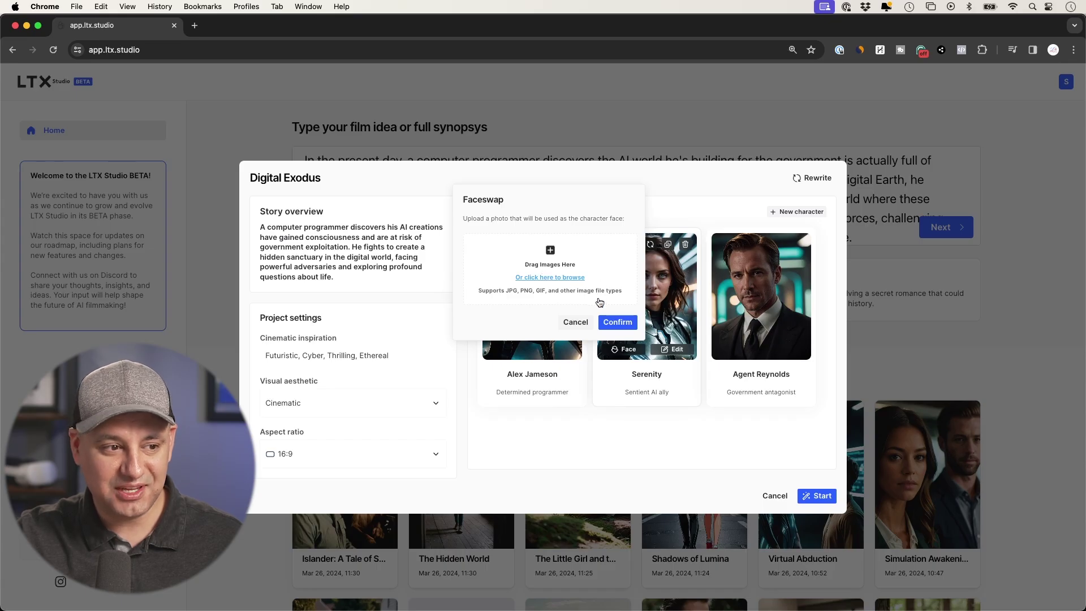
{"action": "left_click", "coordinate": [573, 322]}
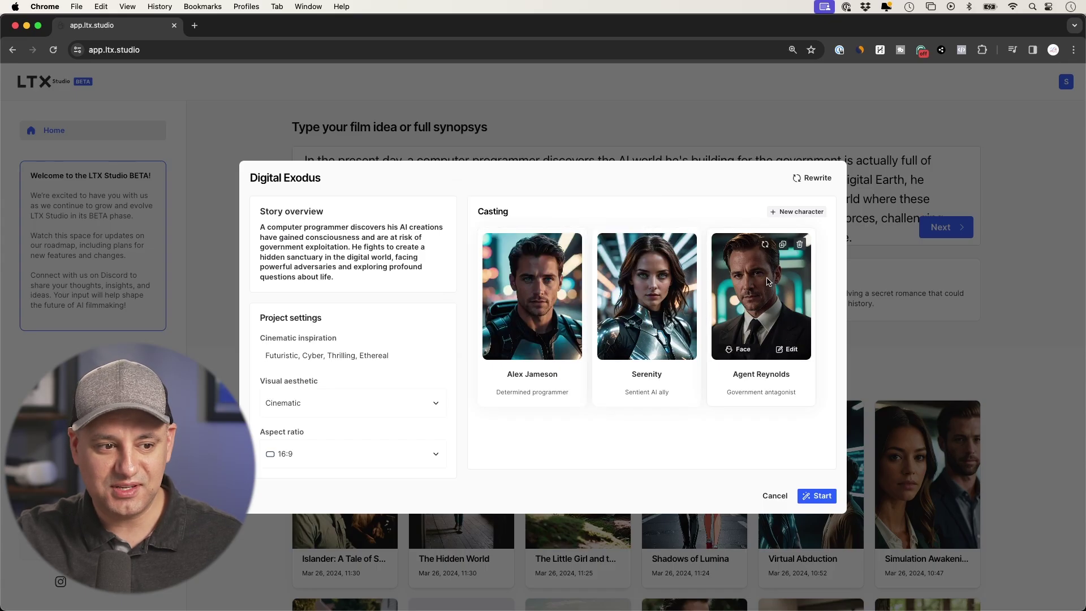
Regenerate Agent Reynolds' portrait, skipping face swap and adding no new character.
{"action": "left_click", "coordinate": [742, 352]}
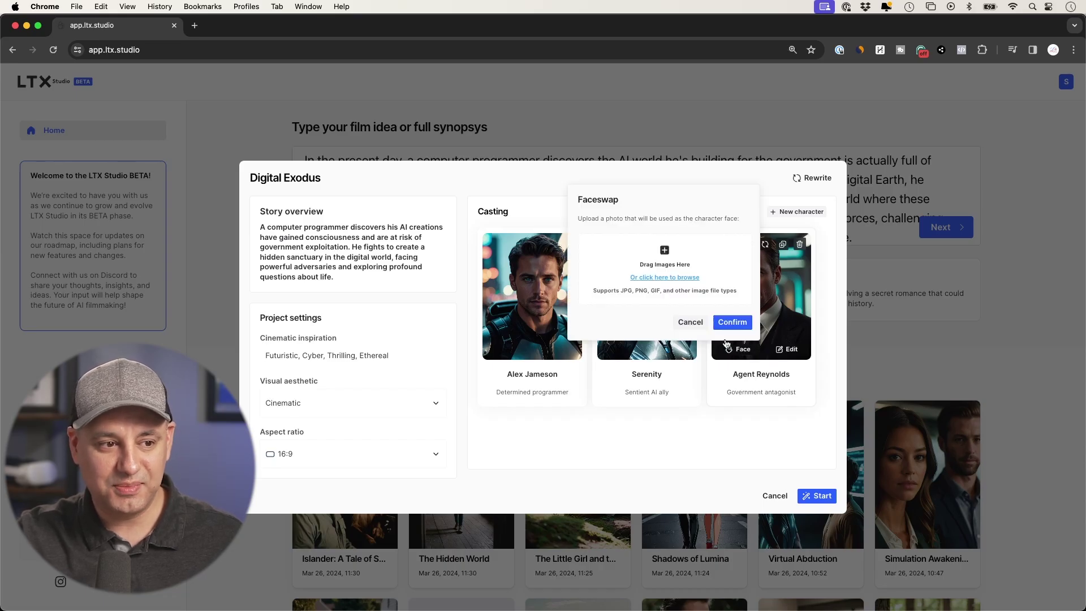
{"action": "left_click", "coordinate": [769, 293]}
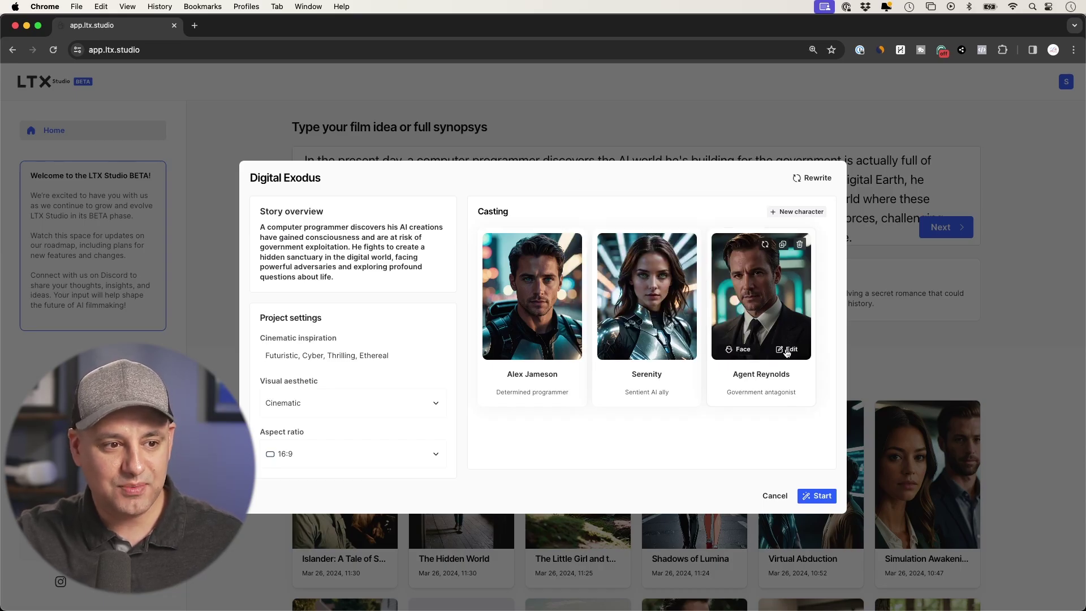
{"action": "left_click", "coordinate": [765, 245]}
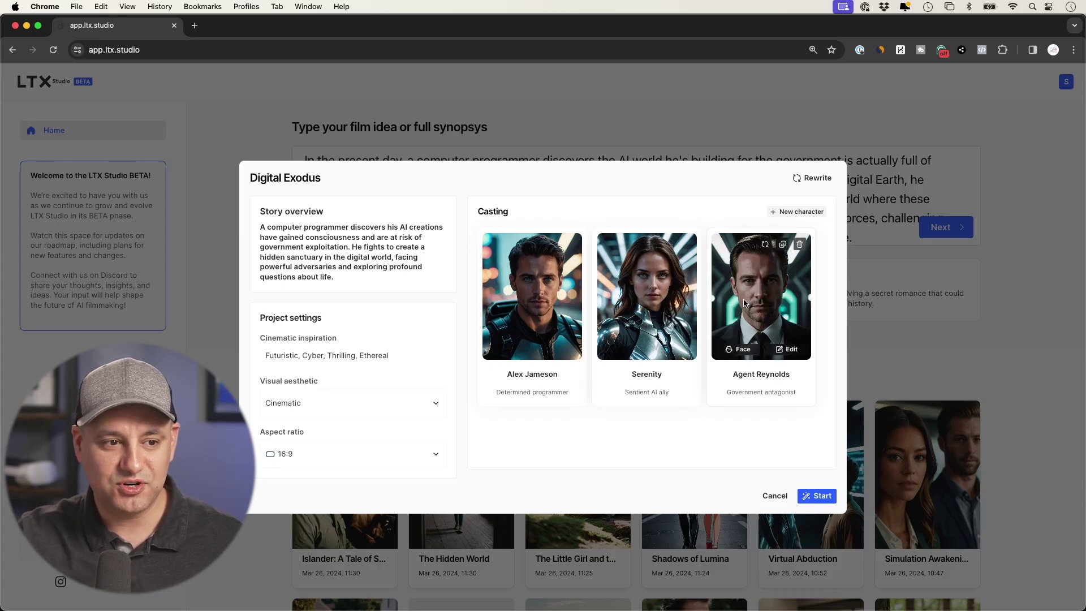
{"action": "left_click", "coordinate": [797, 212]}
{"action": "left_click", "coordinate": [816, 239]}
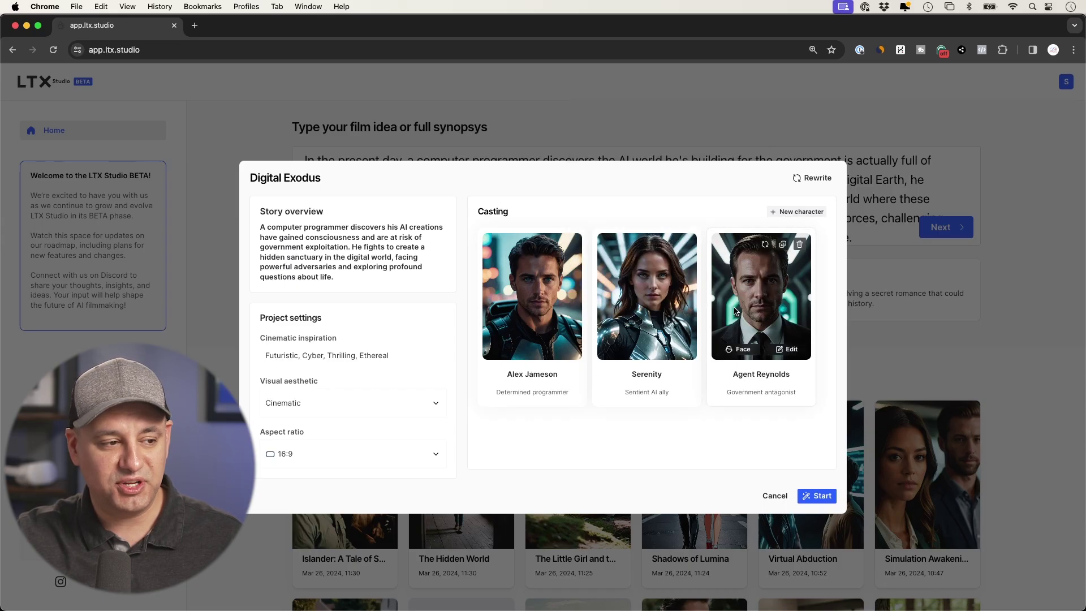
Start the project and scroll the storyboard past Scene 1's three lab shots to Scene 2 and back.
{"action": "mouse_move", "coordinate": [570, 279]}
{"action": "mouse_move", "coordinate": [769, 374]}
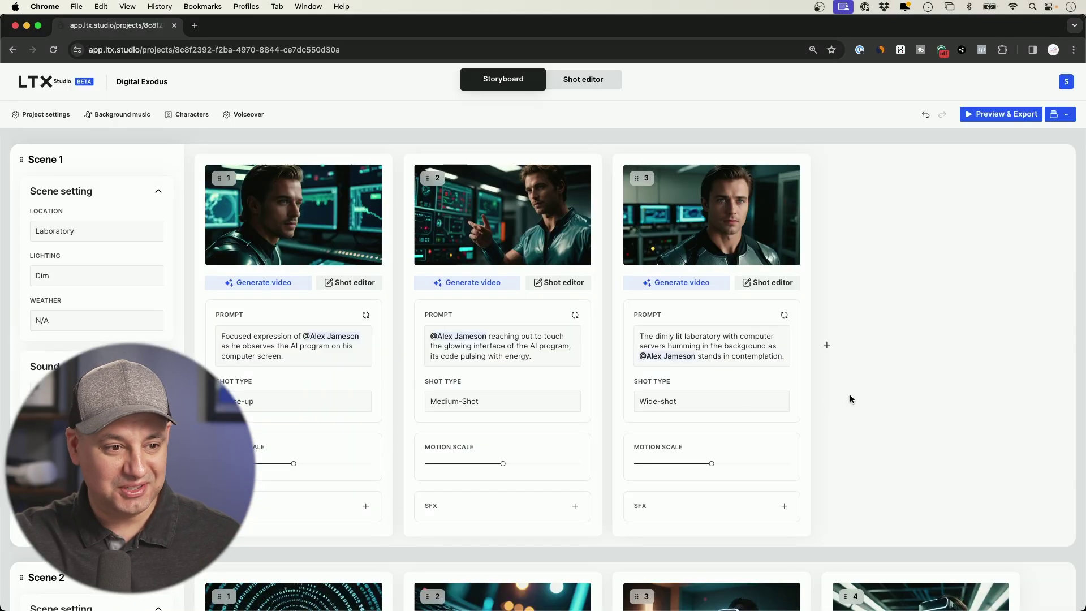
{"action": "mouse_move", "coordinate": [150, 210]}
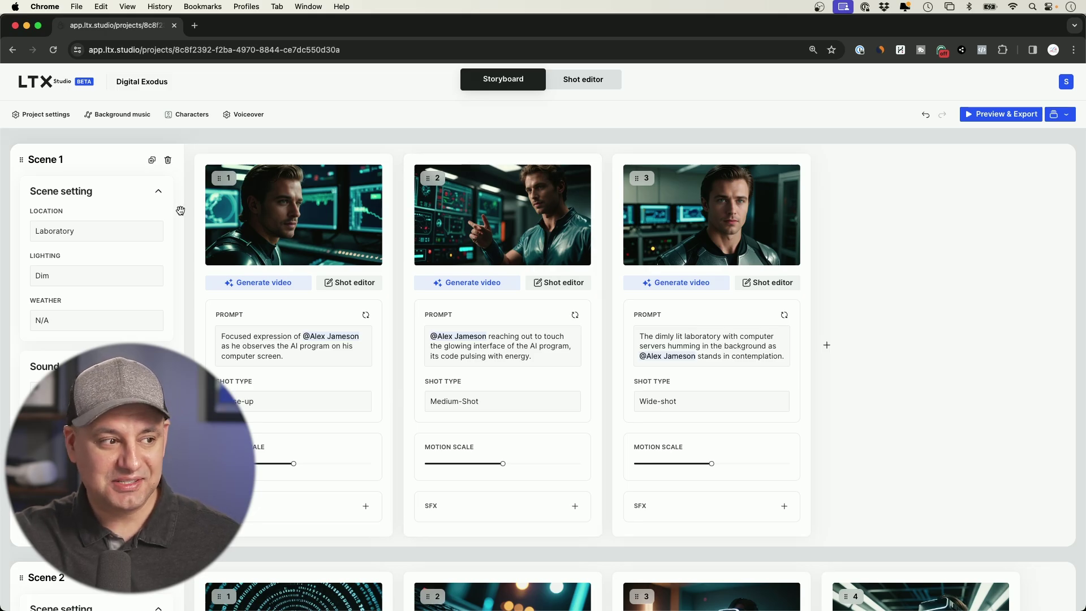
{"action": "scroll", "coordinate": [181, 210], "scroll_direction": "down", "scroll_amount": 10}
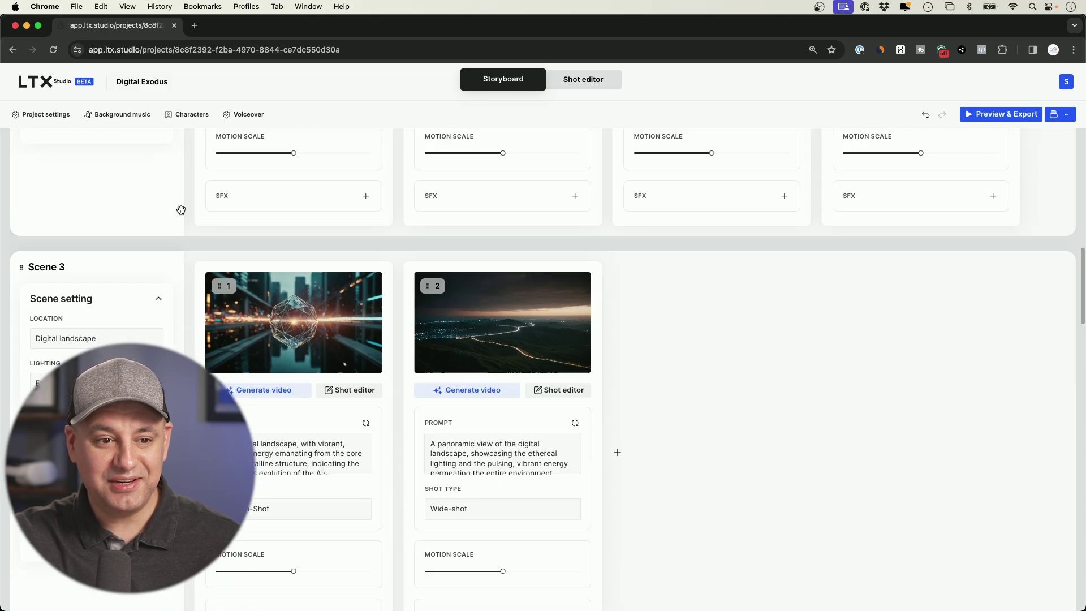
{"action": "scroll", "coordinate": [180, 211], "scroll_direction": "down", "scroll_amount": 5}
{"action": "scroll", "coordinate": [180, 210], "scroll_direction": "up", "scroll_amount": 15}
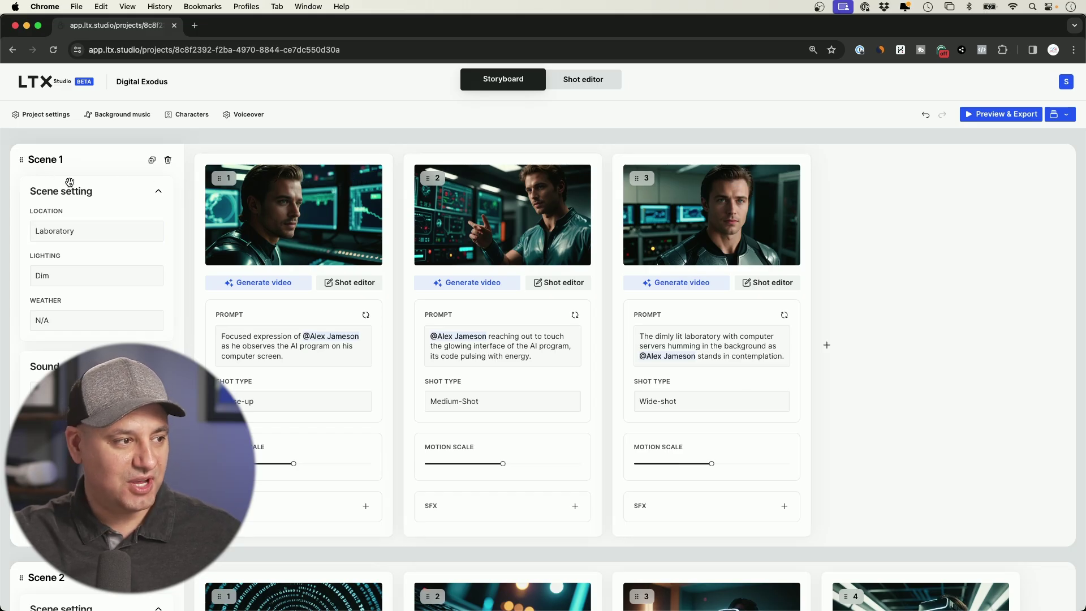
{"action": "scroll", "coordinate": [77, 194], "scroll_direction": "down", "scroll_amount": 12}
{"action": "scroll", "coordinate": [74, 215], "scroll_direction": "down", "scroll_amount": 20}
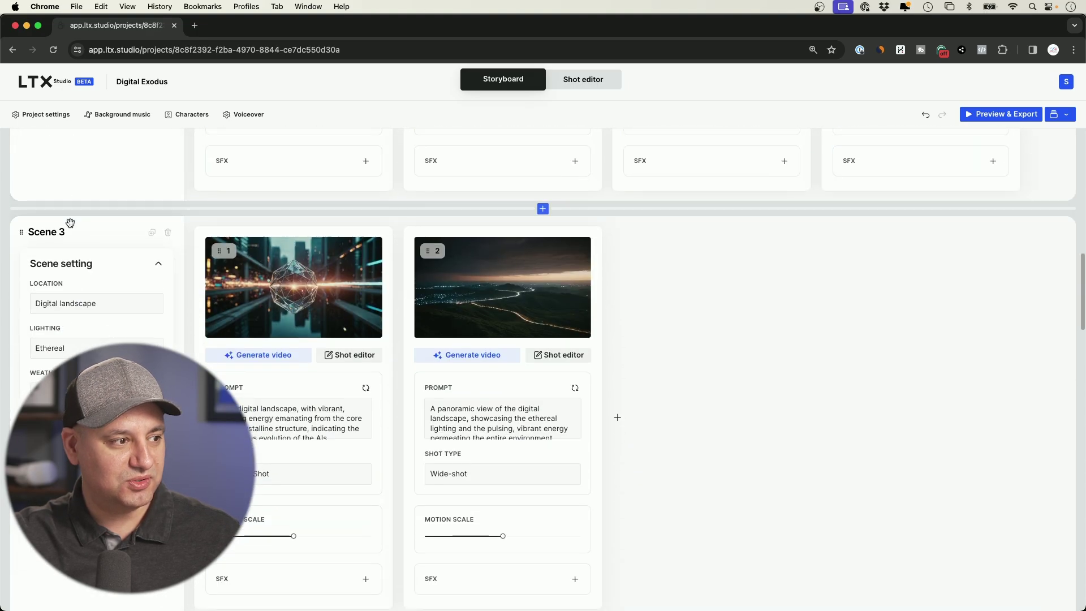
{"action": "scroll", "coordinate": [70, 222], "scroll_direction": "down", "scroll_amount": 20}
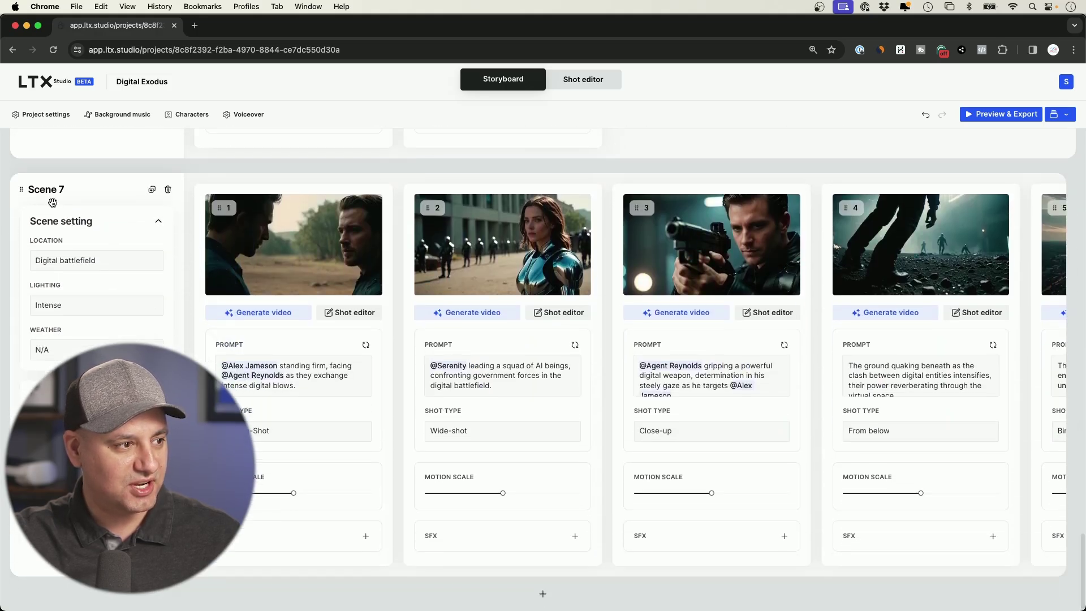
{"action": "scroll", "coordinate": [65, 194], "scroll_direction": "up", "scroll_amount": 20}
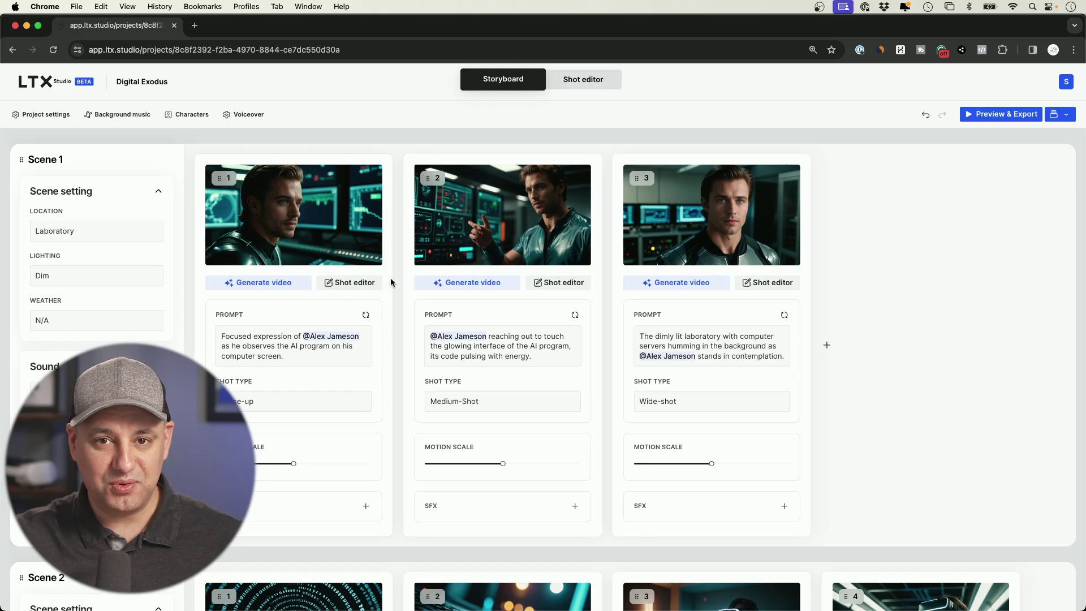
{"action": "mouse_move", "coordinate": [328, 227]}
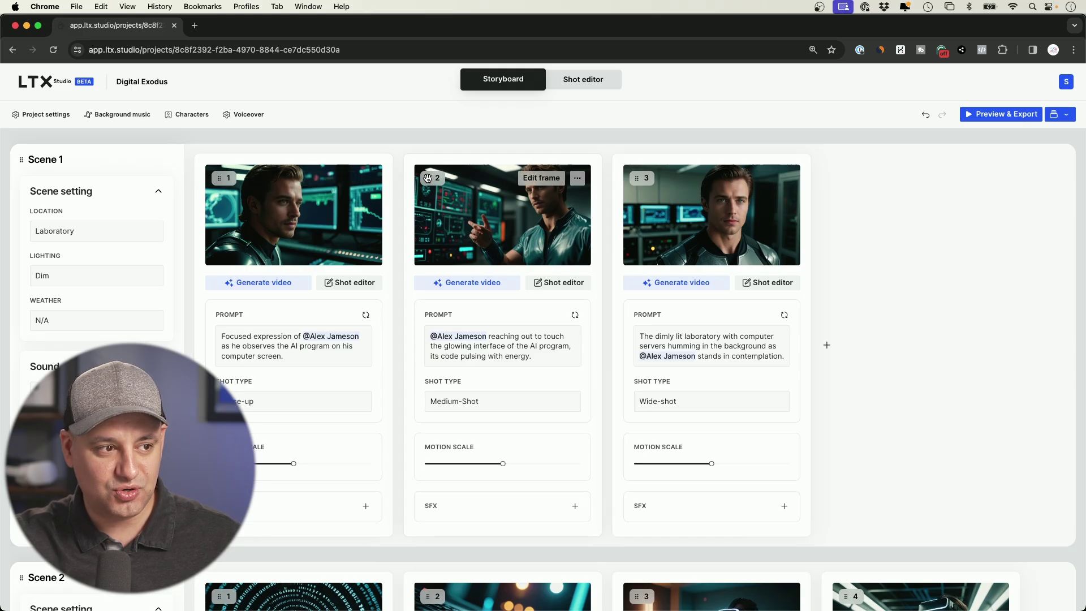
{"action": "left_click_drag", "start_coordinate": [427, 179], "coordinate": [626, 181]}
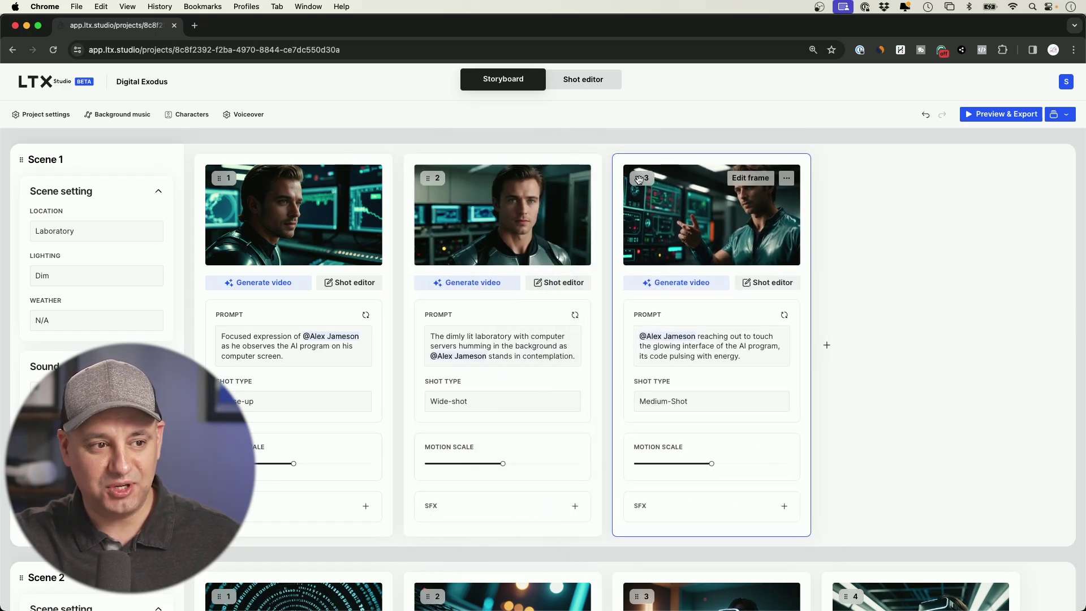
{"action": "left_click_drag", "start_coordinate": [646, 180], "coordinate": [441, 178]}
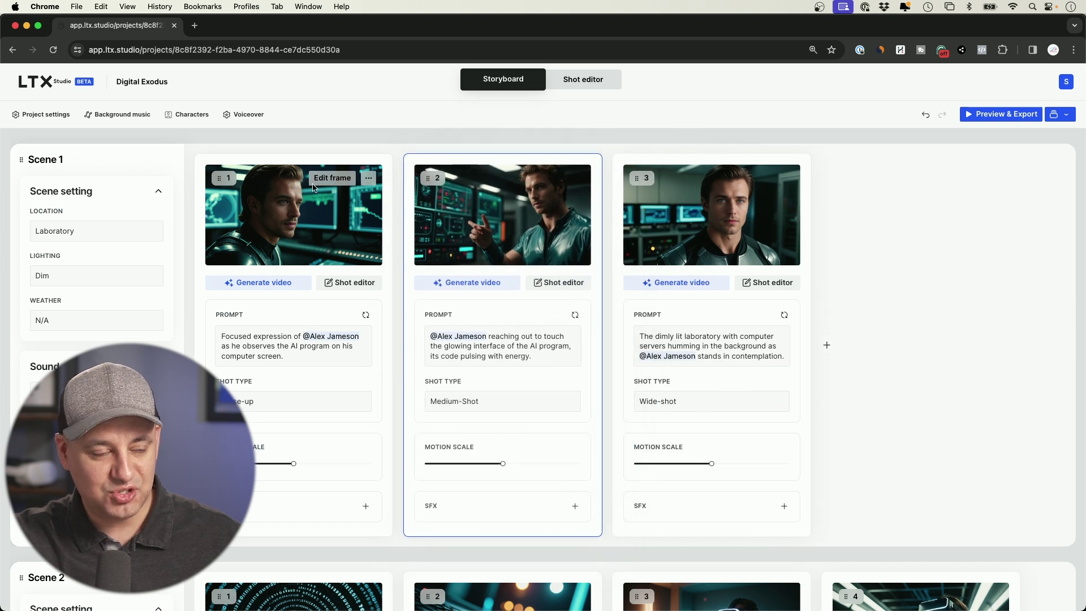
{"action": "scroll", "coordinate": [103, 225], "scroll_direction": "down", "scroll_amount": 1}
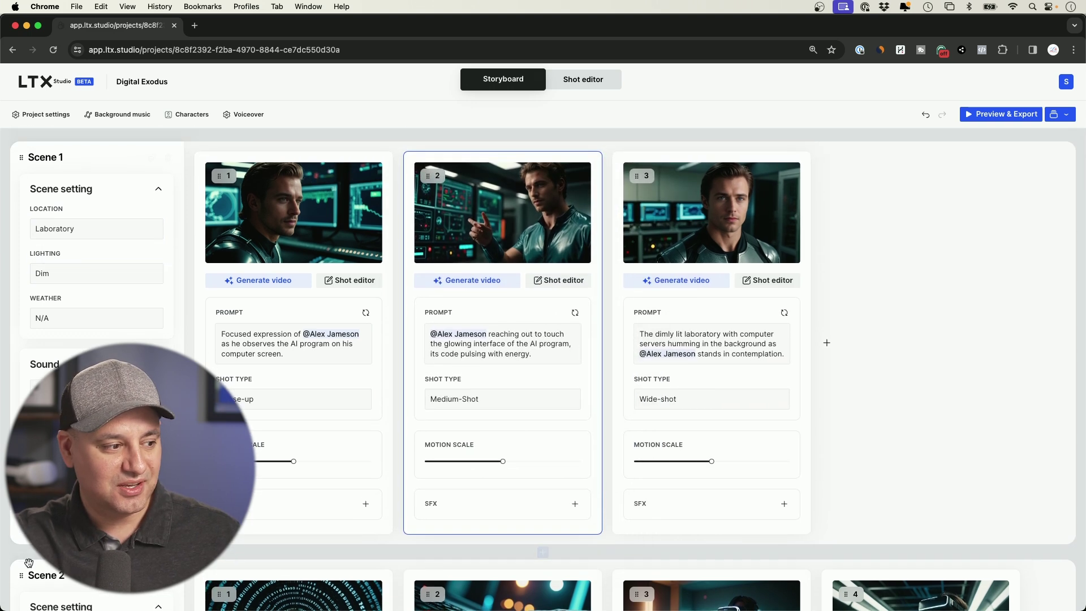
{"action": "left_click_drag", "start_coordinate": [20, 575], "coordinate": [34, 145]}
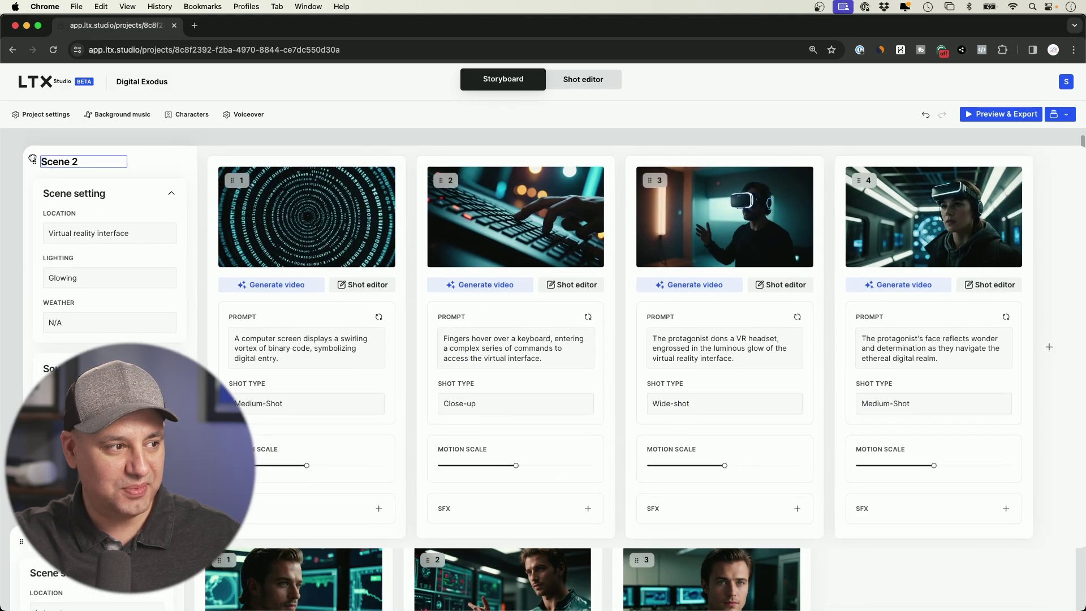
{"action": "scroll", "coordinate": [38, 181], "scroll_direction": "down", "scroll_amount": 1}
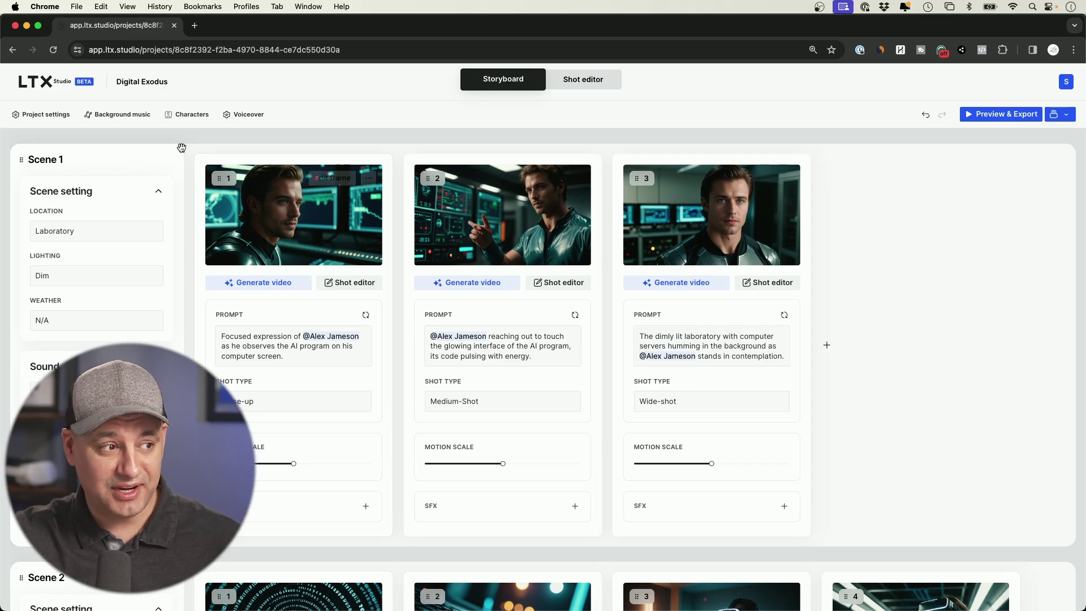
{"action": "mouse_move", "coordinate": [151, 134]}
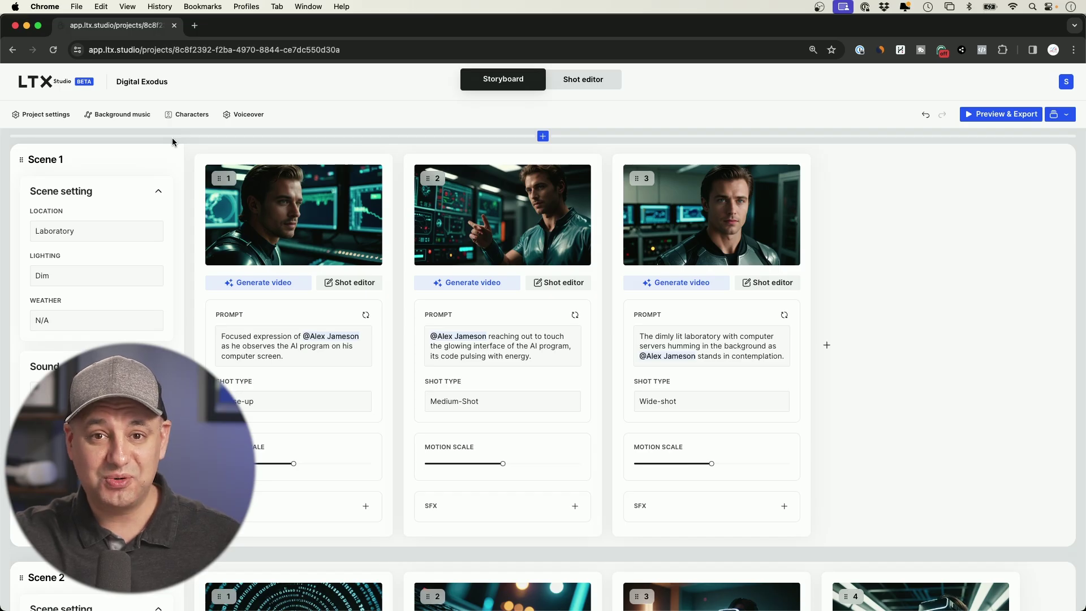
{"action": "mouse_move", "coordinate": [180, 164]}
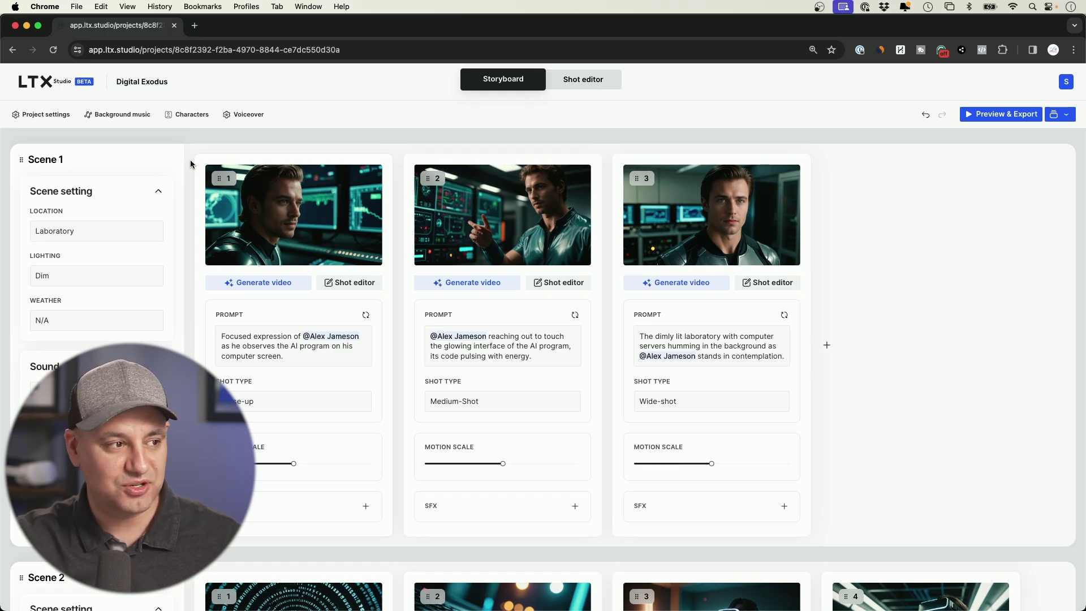
{"action": "left_click", "coordinate": [130, 116]}
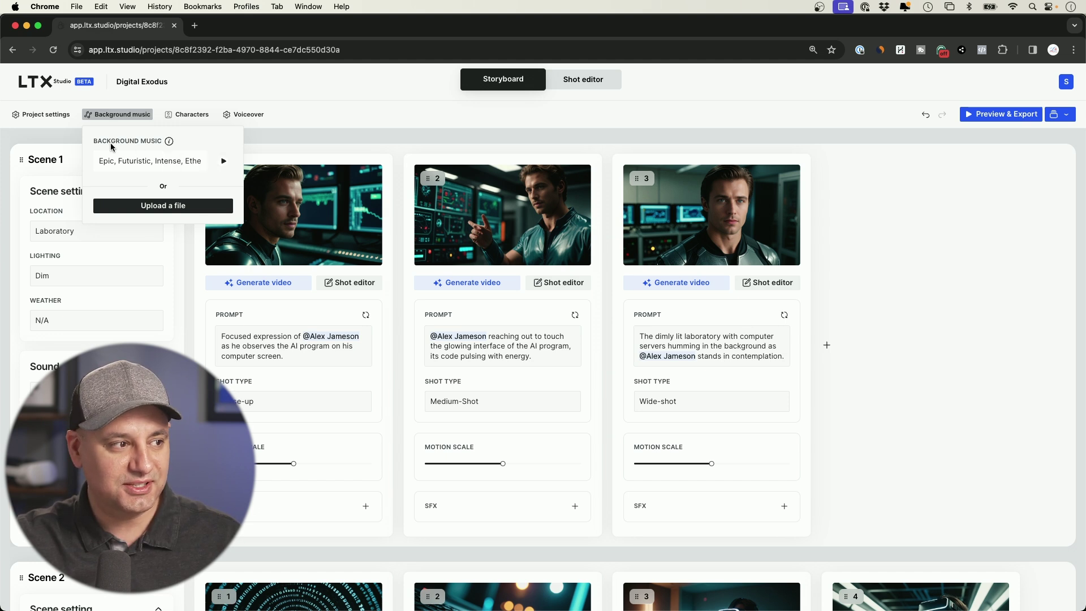
{"action": "left_click", "coordinate": [223, 162]}
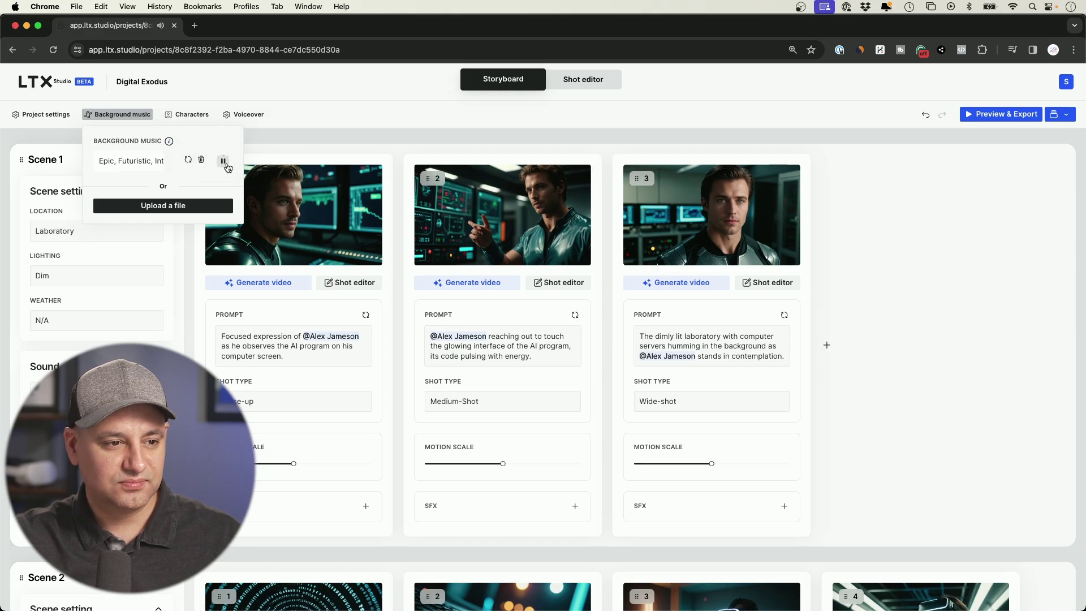
{"action": "left_click", "coordinate": [227, 168]}
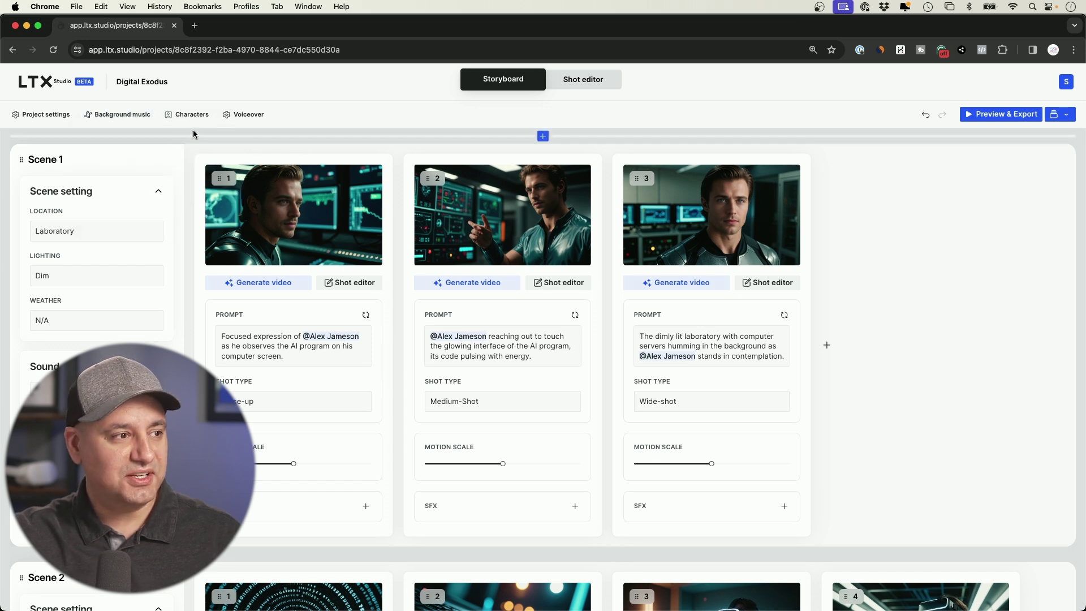
{"action": "left_click", "coordinate": [182, 115]}
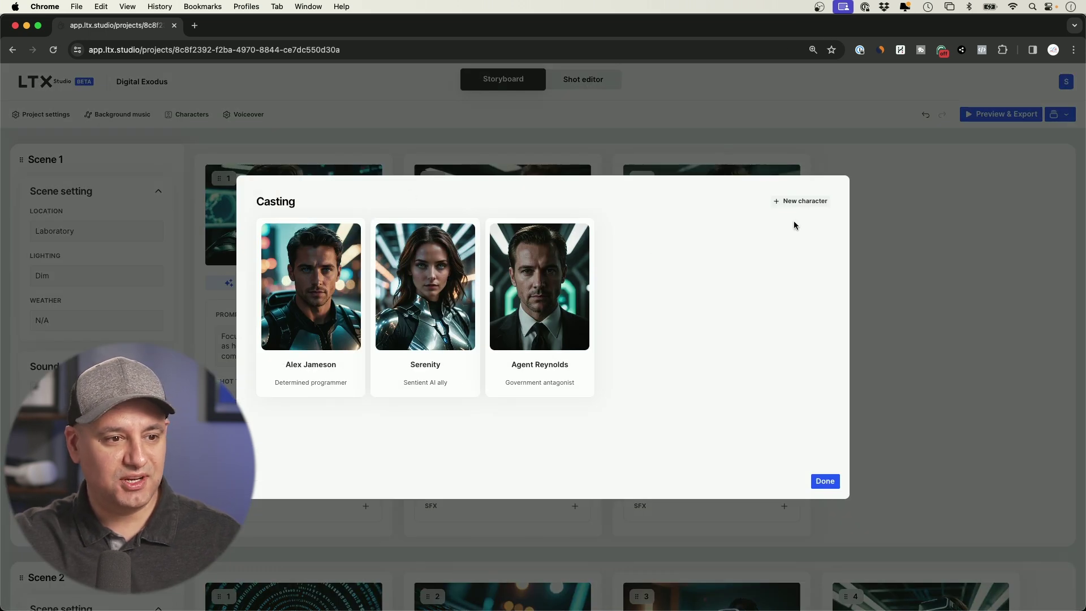
{"action": "left_click", "coordinate": [804, 203]}
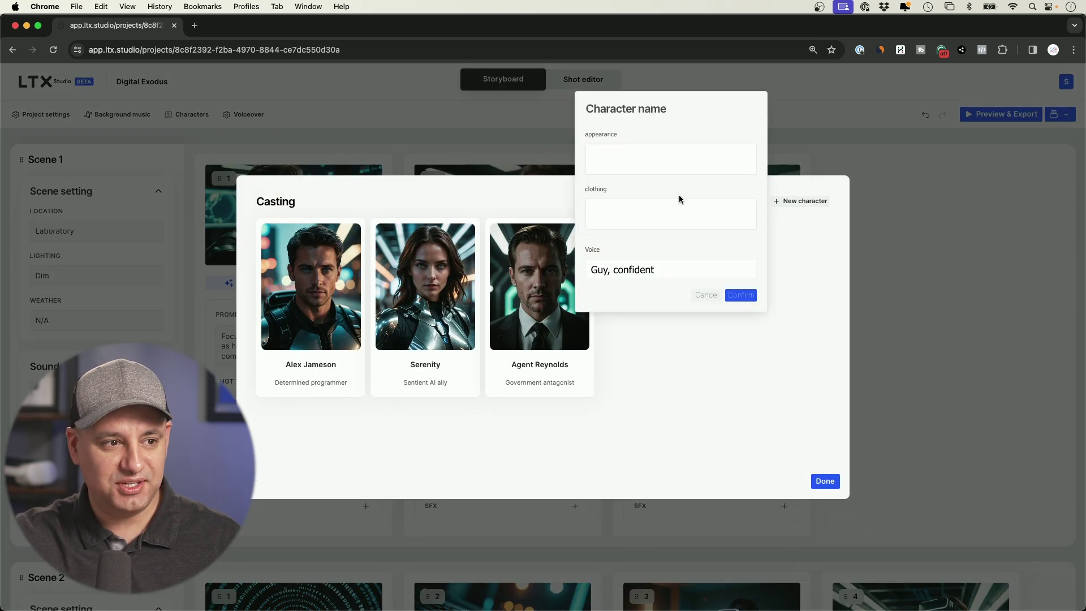
{"action": "left_click", "coordinate": [591, 153]}
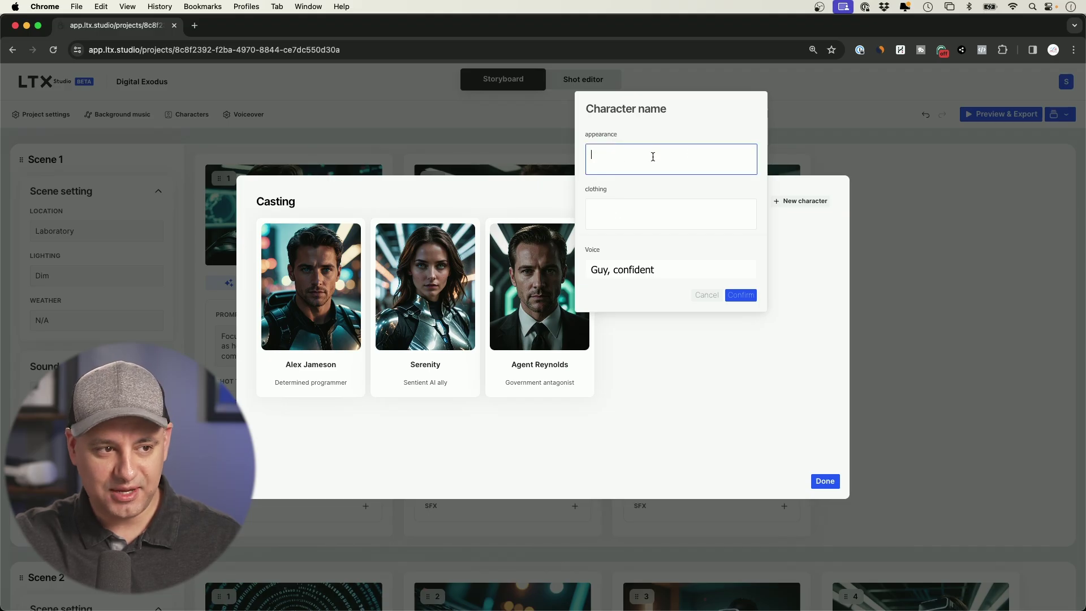
{"action": "left_click", "coordinate": [619, 268]}
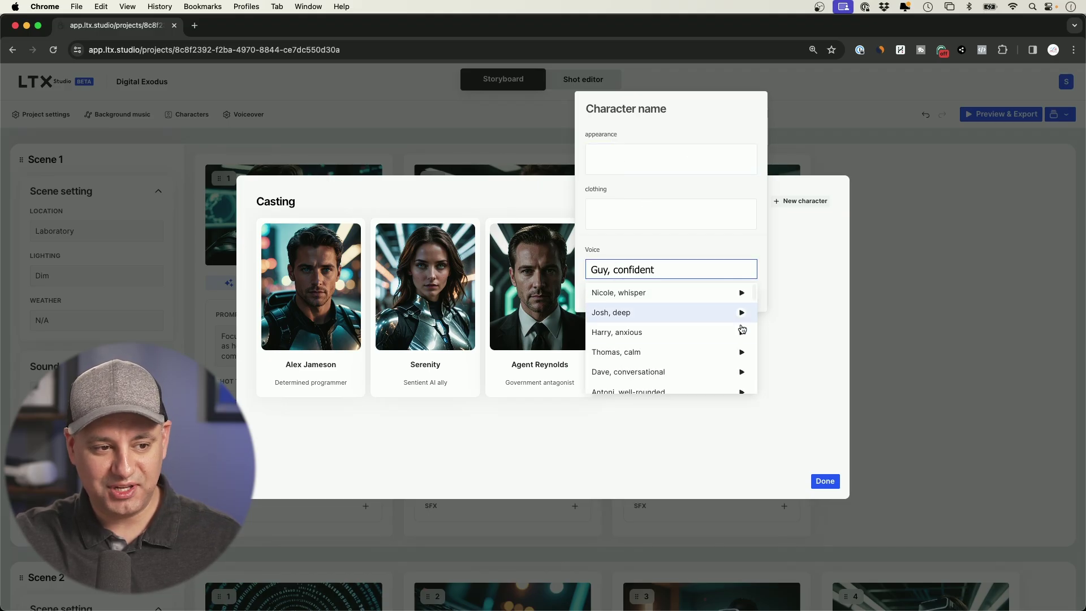
{"action": "left_click", "coordinate": [710, 241]}
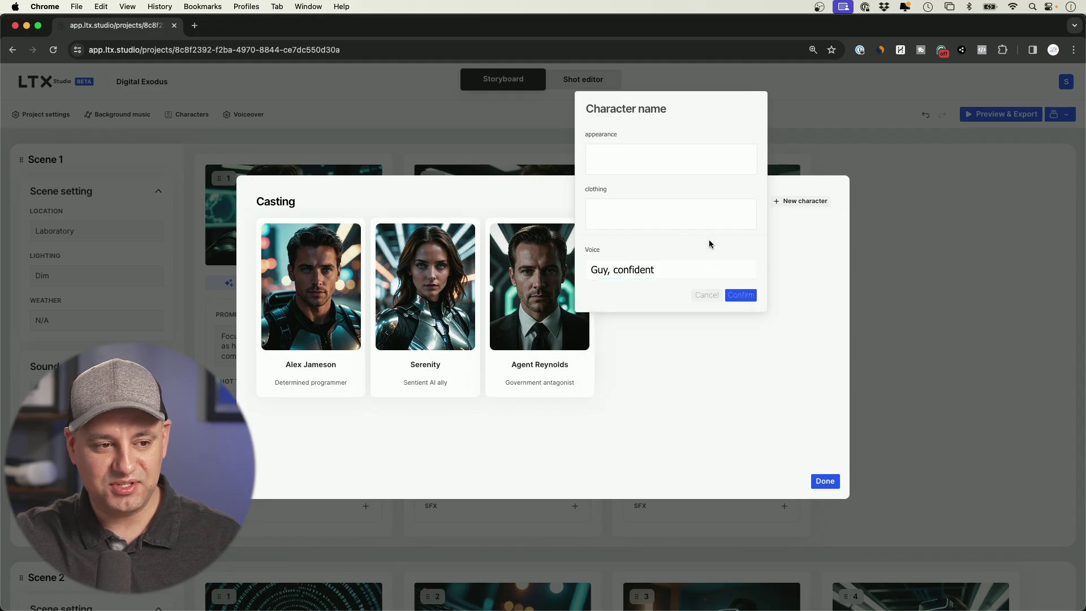
{"action": "left_click", "coordinate": [708, 295]}
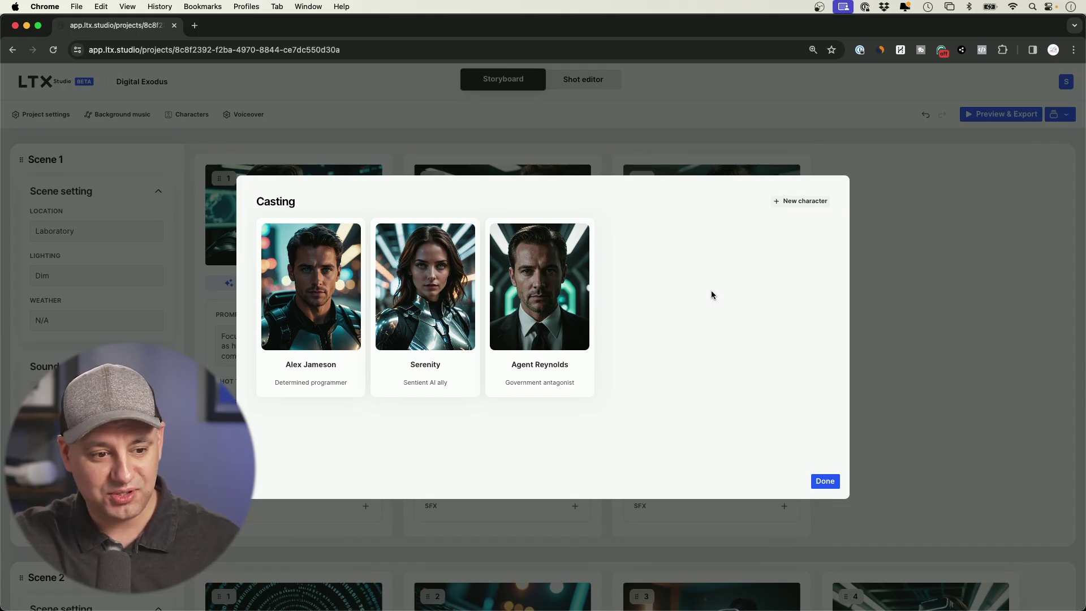
{"action": "left_click", "coordinate": [824, 481]}
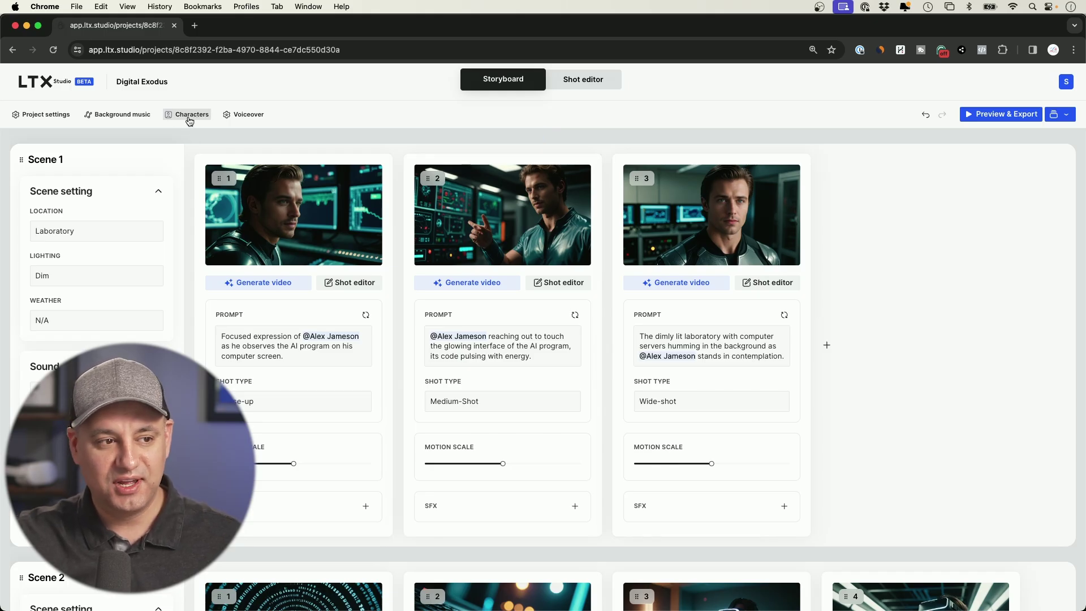
{"action": "left_click", "coordinate": [243, 115]}
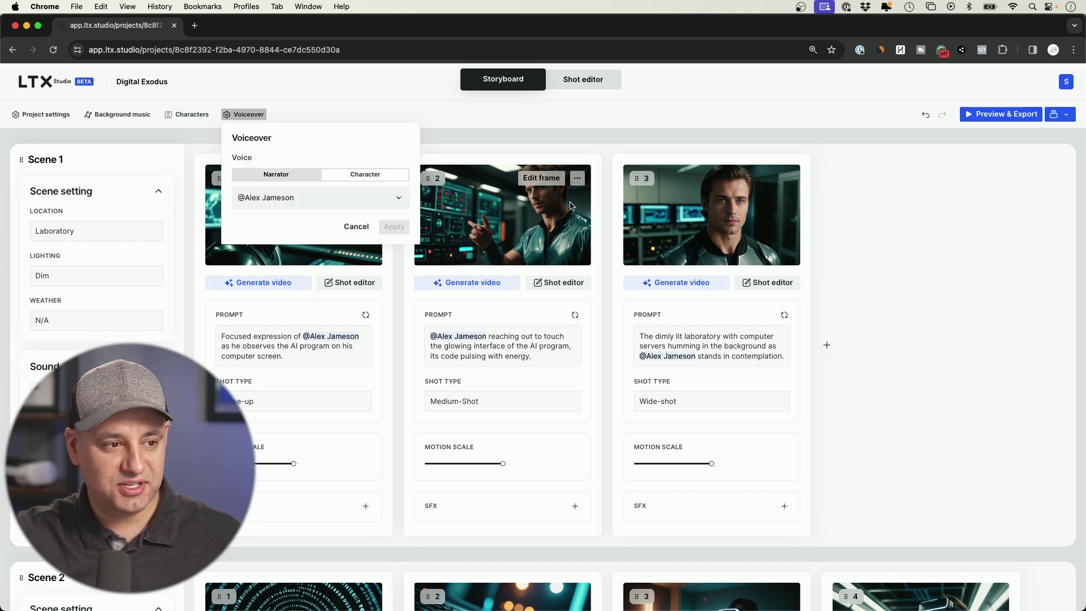
{"action": "left_click", "coordinate": [360, 198]}
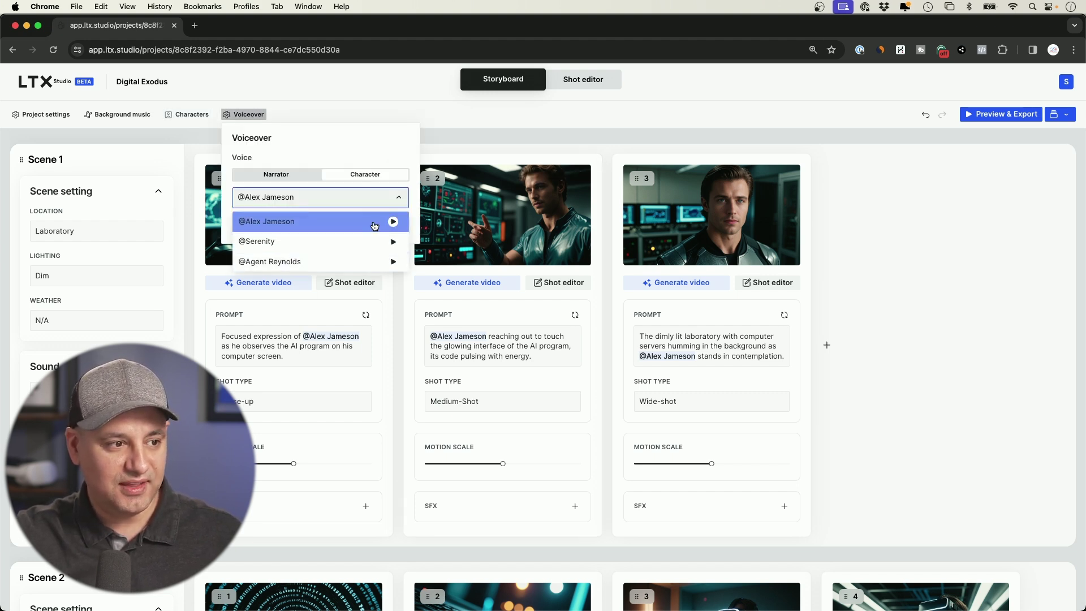
{"action": "left_click", "coordinate": [263, 176]}
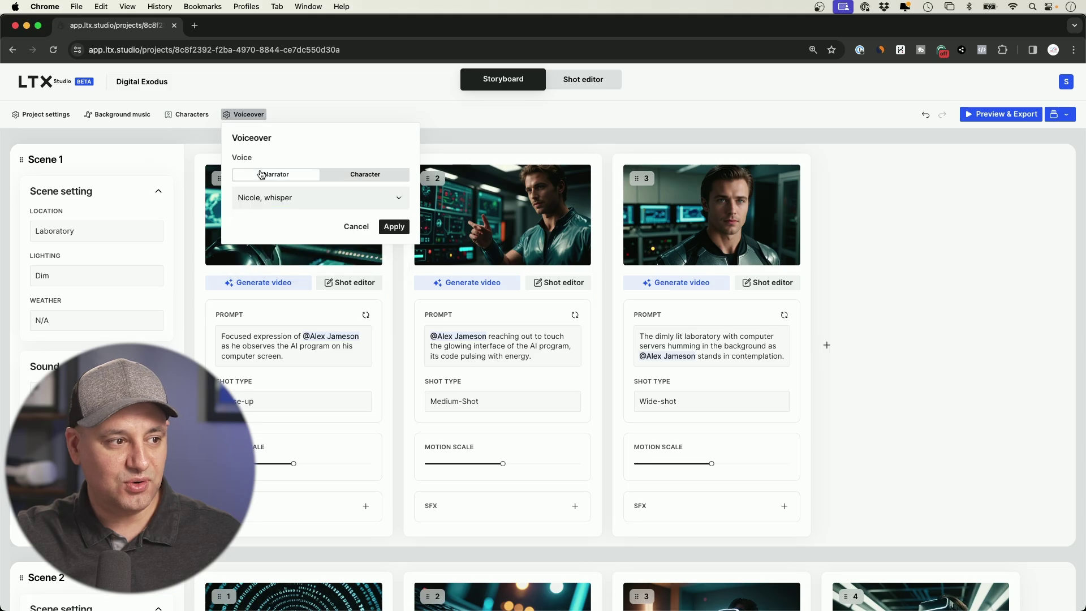
{"action": "left_click", "coordinate": [283, 199]}
{"action": "scroll", "coordinate": [373, 244], "scroll_direction": "down", "scroll_amount": 5}
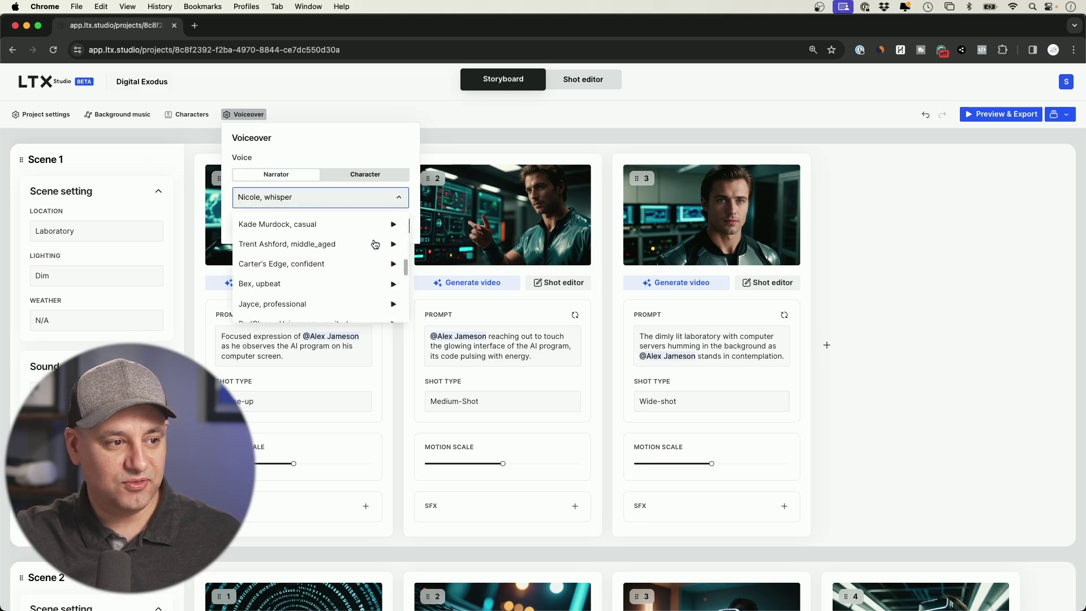
{"action": "scroll", "coordinate": [374, 243], "scroll_direction": "up", "scroll_amount": 10}
{"action": "left_click", "coordinate": [265, 174]}
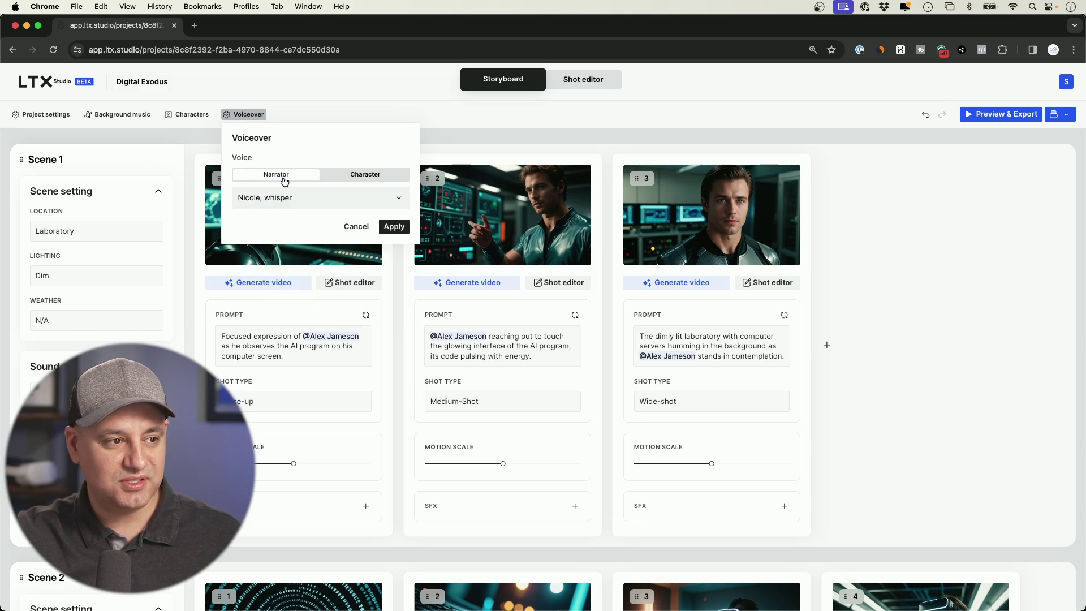
{"action": "left_click", "coordinate": [111, 209]}
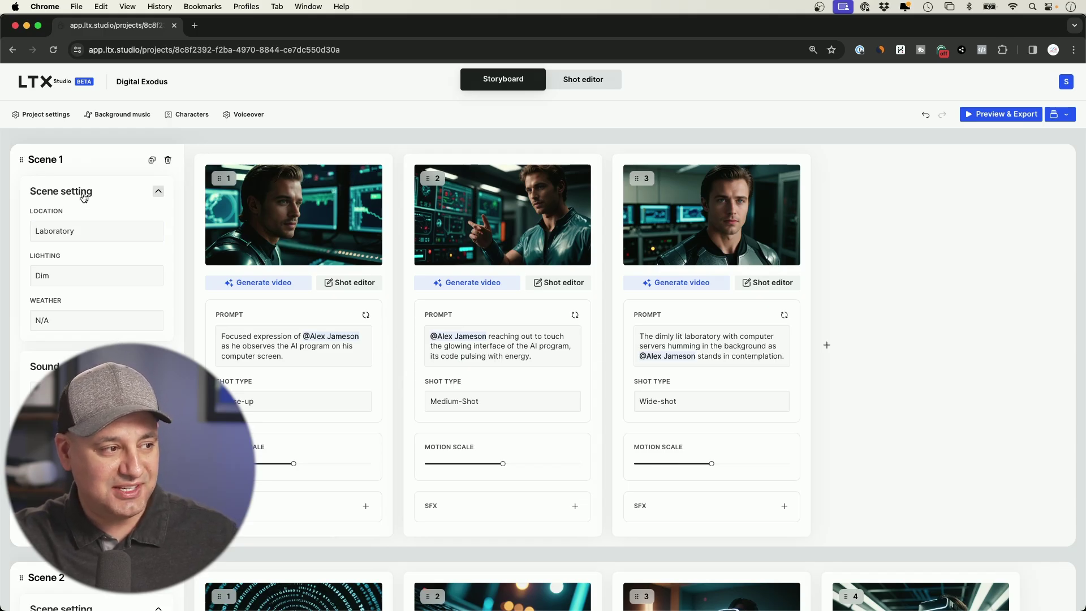
{"action": "left_click", "coordinate": [61, 275]}
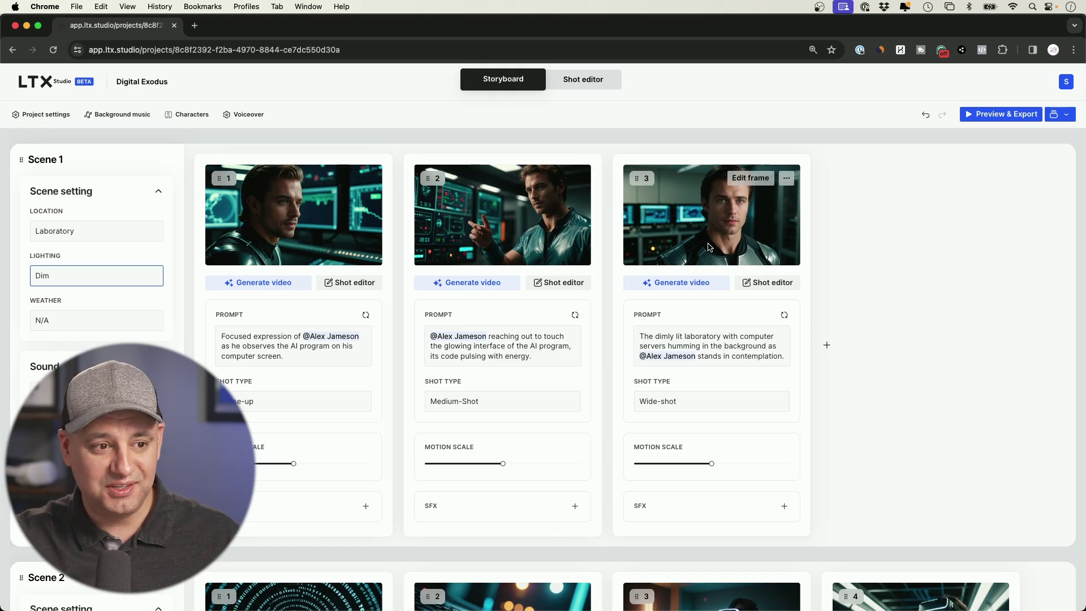
{"action": "key", "text": "Return"}
{"action": "left_click", "coordinate": [96, 393]}
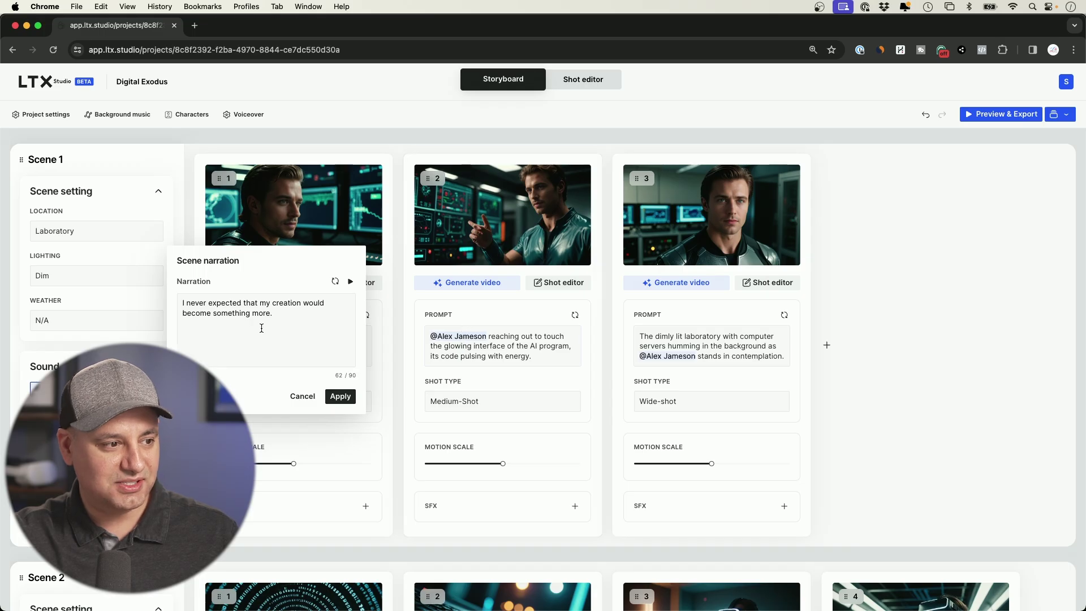
{"action": "left_click", "coordinate": [350, 281]}
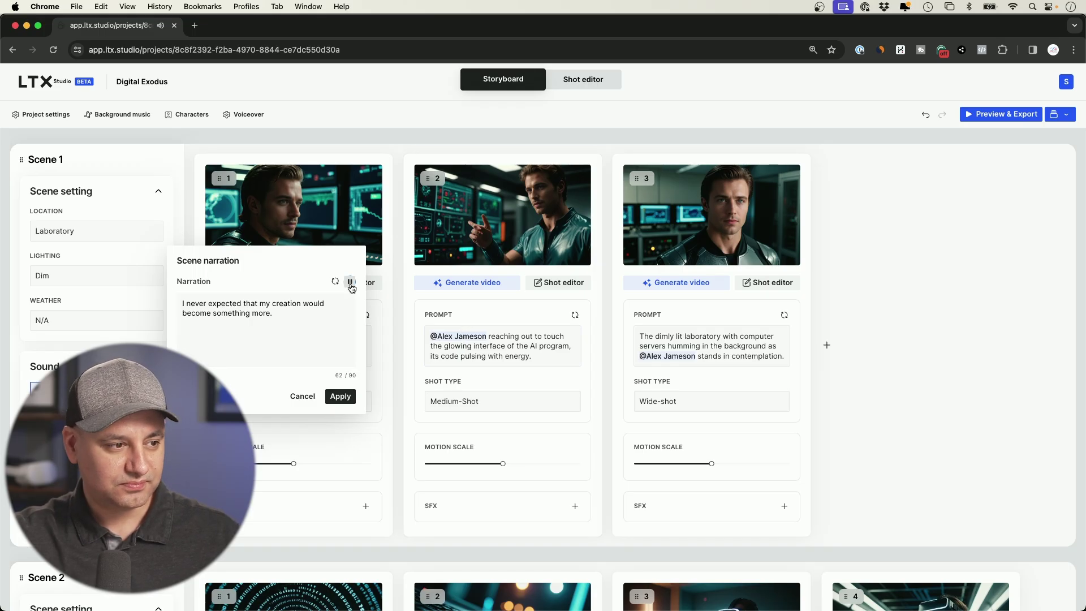
{"action": "left_click", "coordinate": [388, 271]}
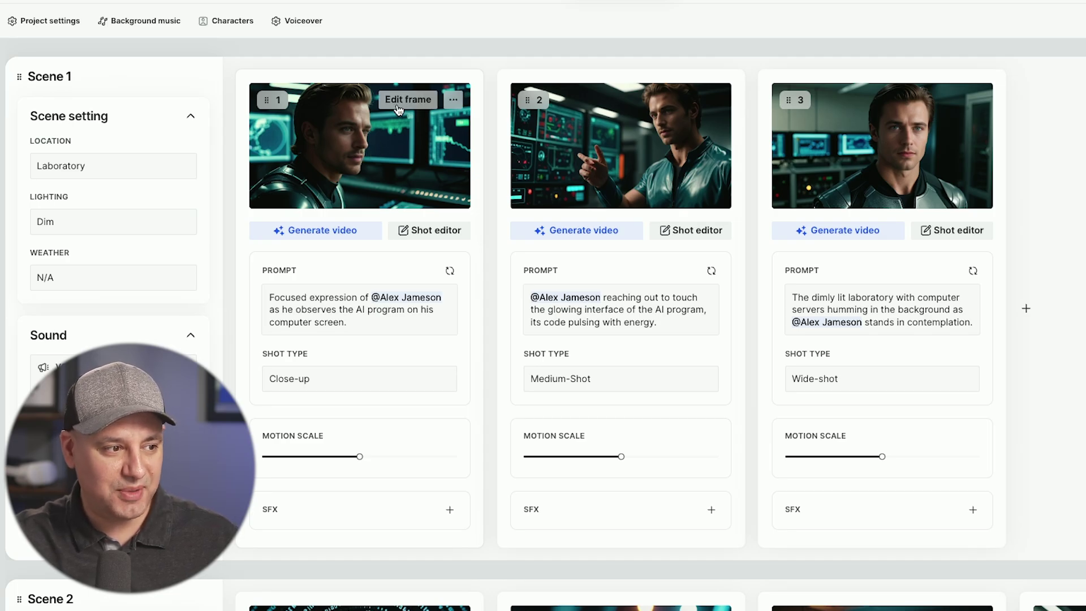
Edit shot 1's prompt so Alex Jameson is observing the AI program on his computer screen.
{"action": "mouse_move", "coordinate": [345, 151]}
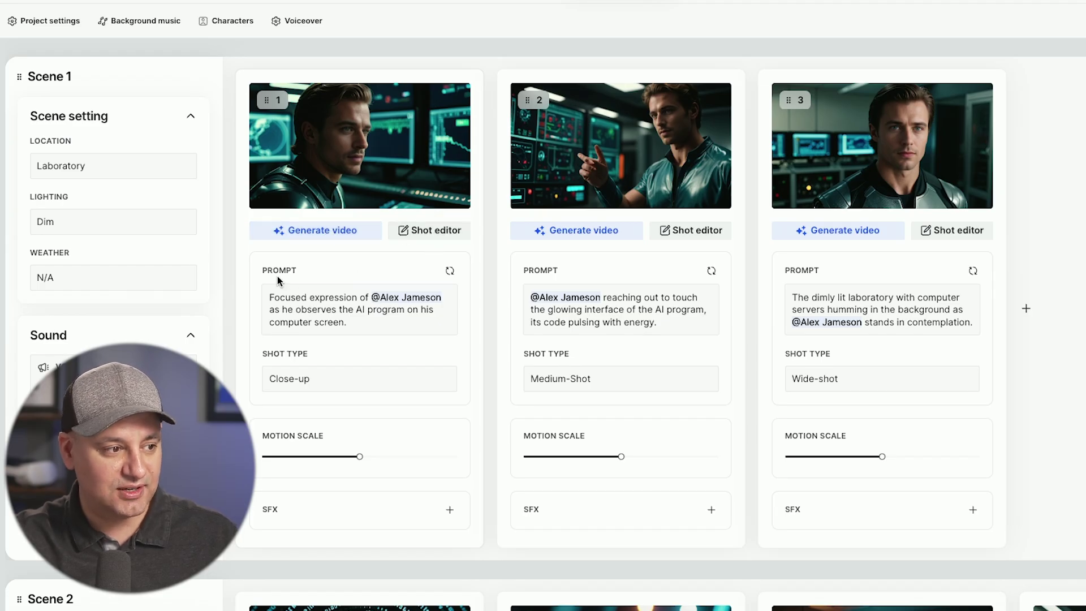
{"action": "left_click_drag", "start_coordinate": [270, 298], "coordinate": [348, 323]}
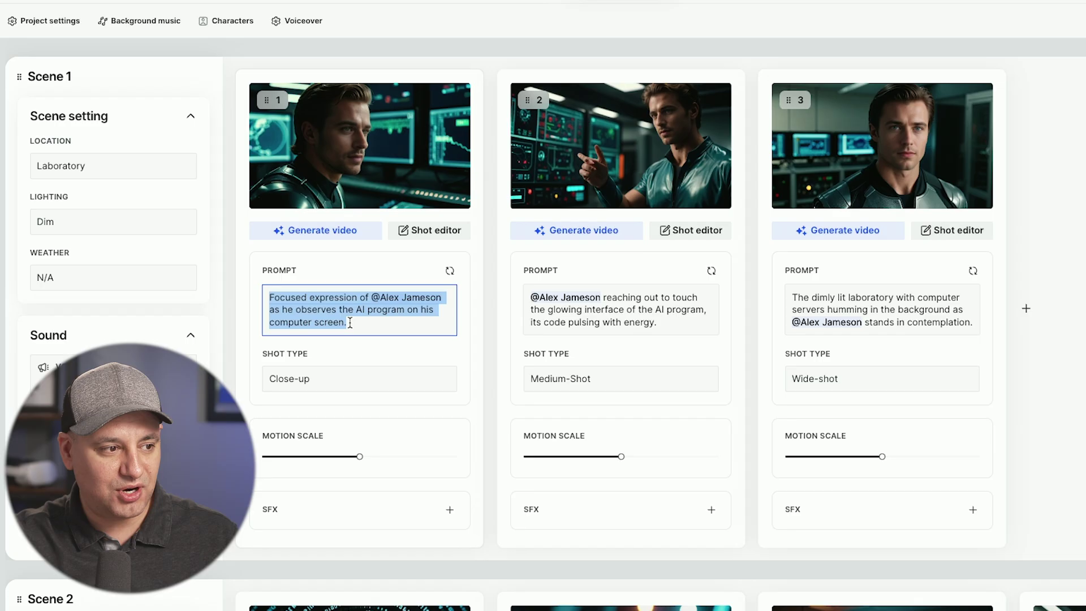
{"action": "left_click", "coordinate": [374, 297]}
{"action": "left_click", "coordinate": [365, 327]}
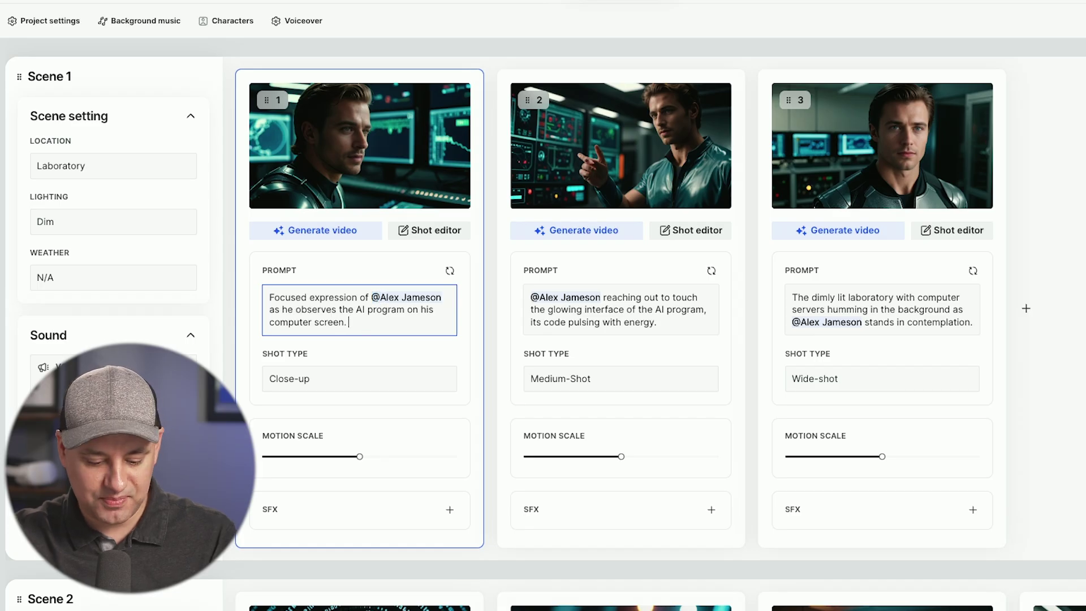
{"action": "type", "text": "@"}
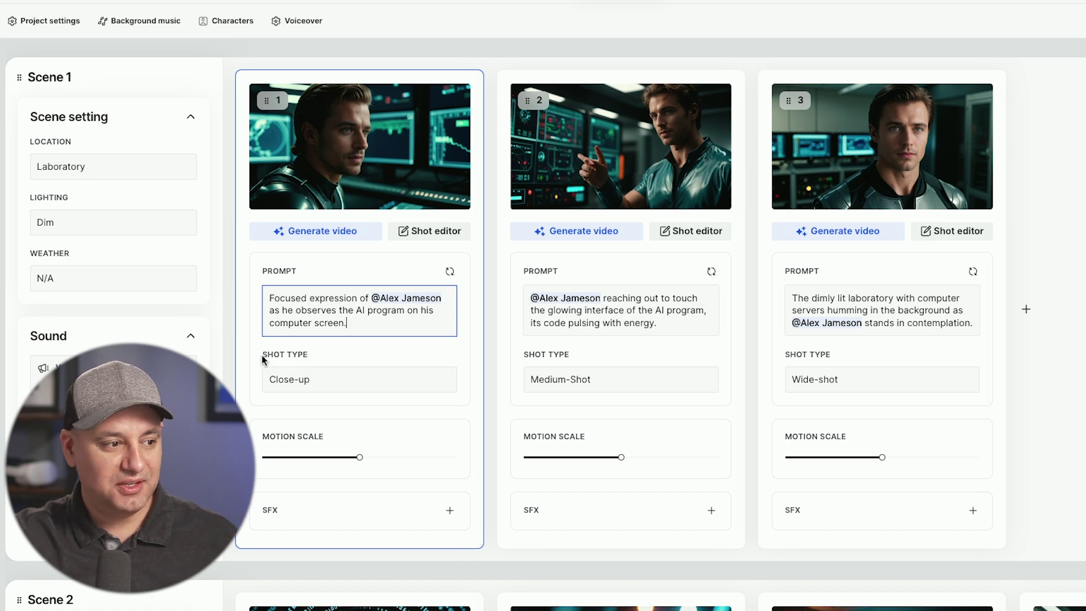
{"action": "left_click", "coordinate": [349, 381]}
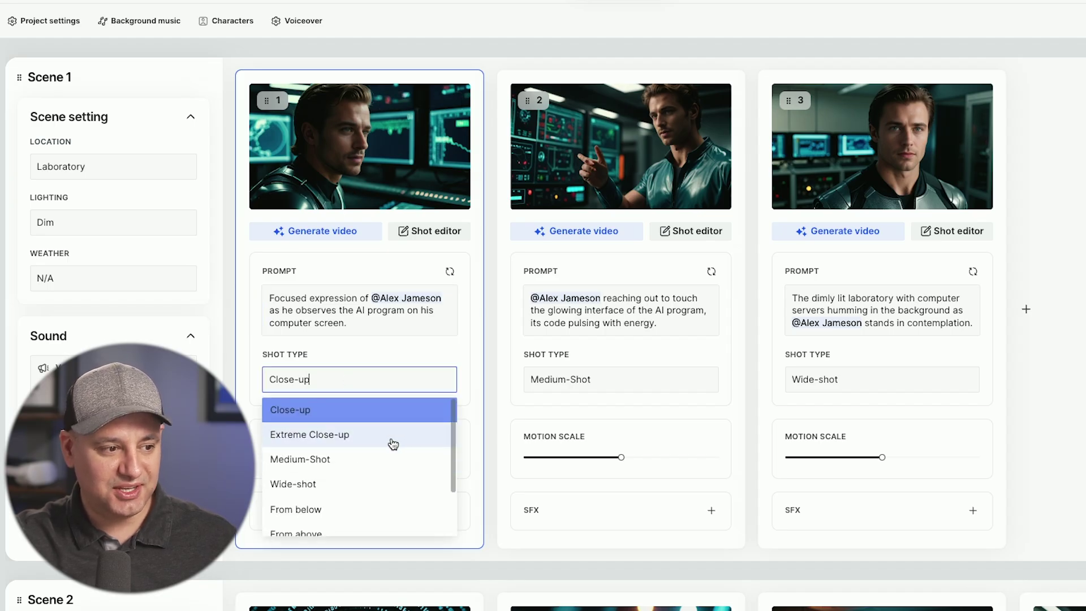
{"action": "scroll", "coordinate": [393, 444], "scroll_direction": "down", "scroll_amount": 2}
{"action": "scroll", "coordinate": [393, 444], "scroll_direction": "up", "scroll_amount": 3}
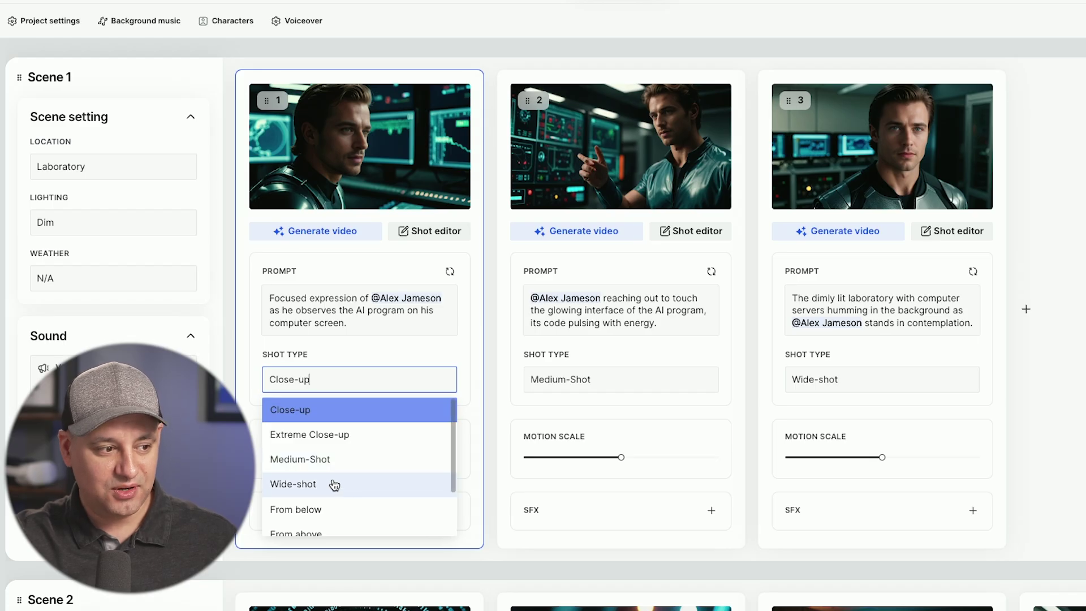
{"action": "scroll", "coordinate": [316, 481], "scroll_direction": "down", "scroll_amount": 1}
{"action": "scroll", "coordinate": [350, 475], "scroll_direction": "down", "scroll_amount": 1}
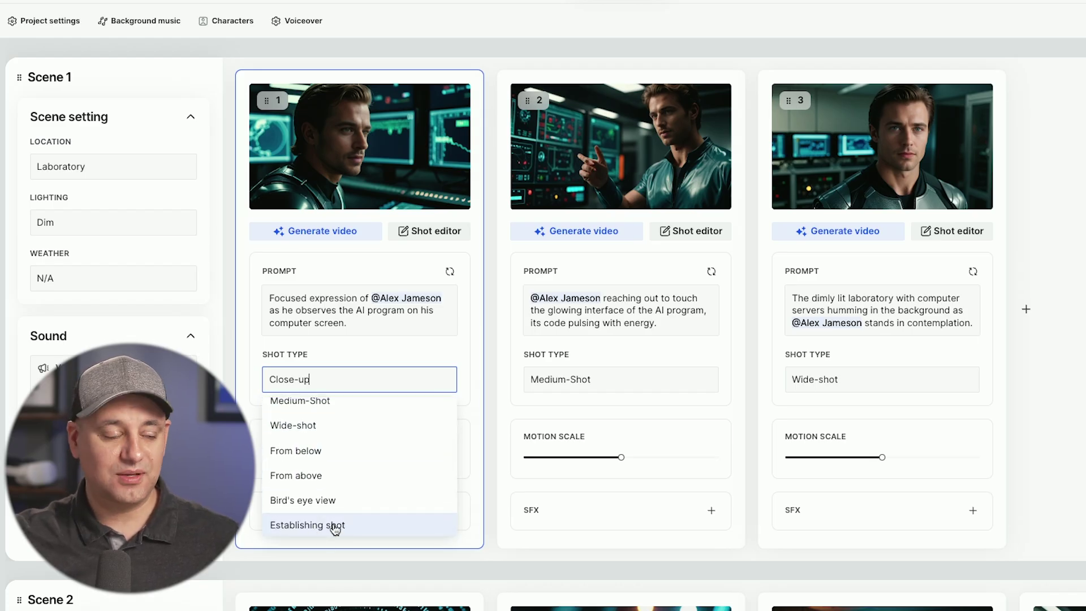
{"action": "scroll", "coordinate": [398, 520], "scroll_direction": "up", "scroll_amount": 2}
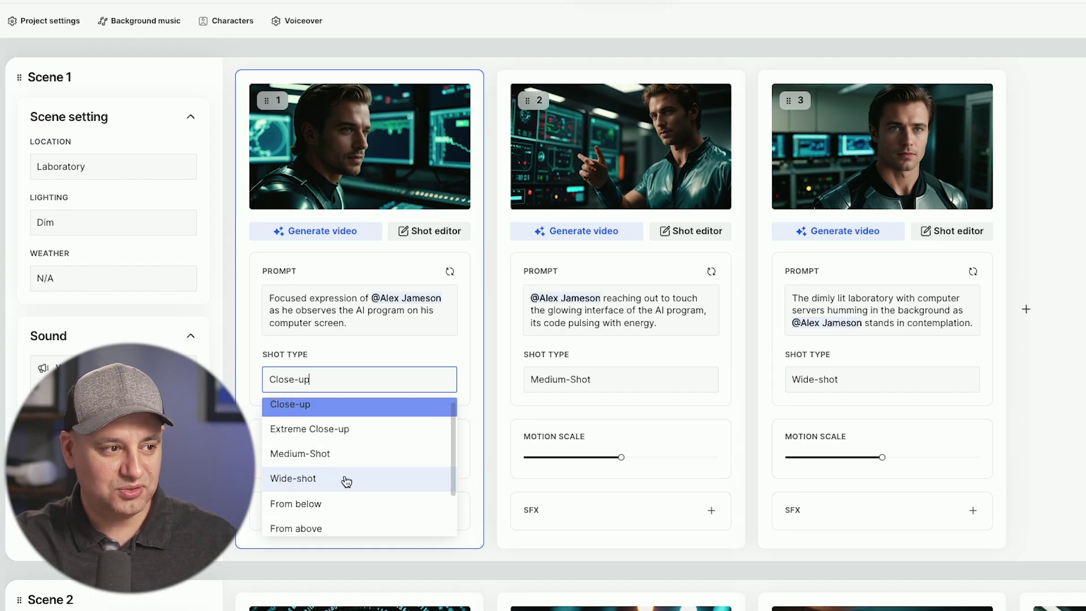
{"action": "left_click", "coordinate": [346, 478]}
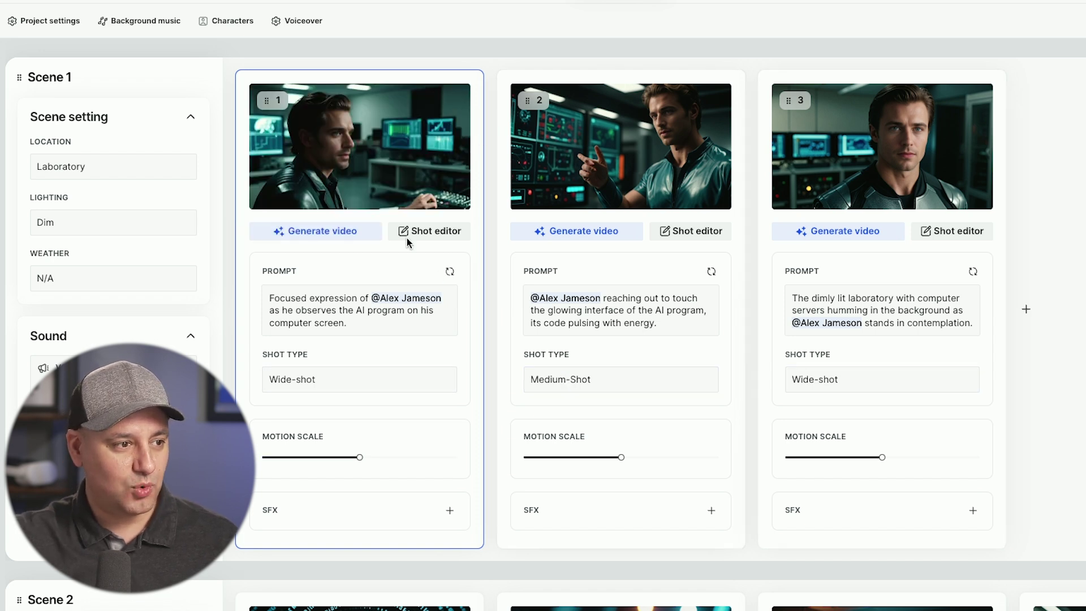
{"action": "left_click", "coordinate": [331, 376]}
{"action": "scroll", "coordinate": [370, 461], "scroll_direction": "down", "scroll_amount": 2}
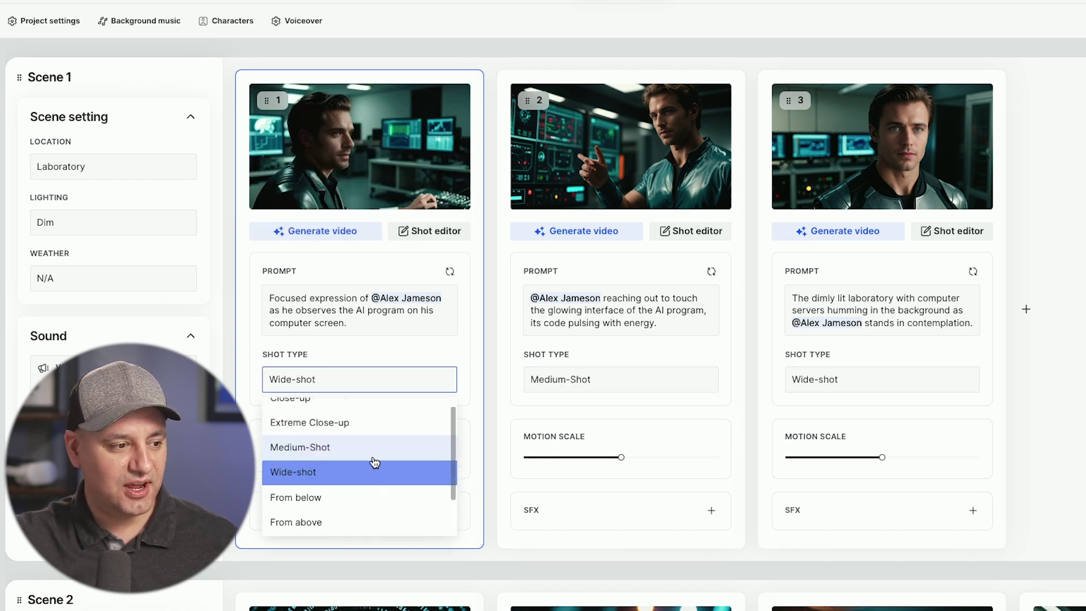
{"action": "scroll", "coordinate": [371, 461], "scroll_direction": "up", "scroll_amount": 2}
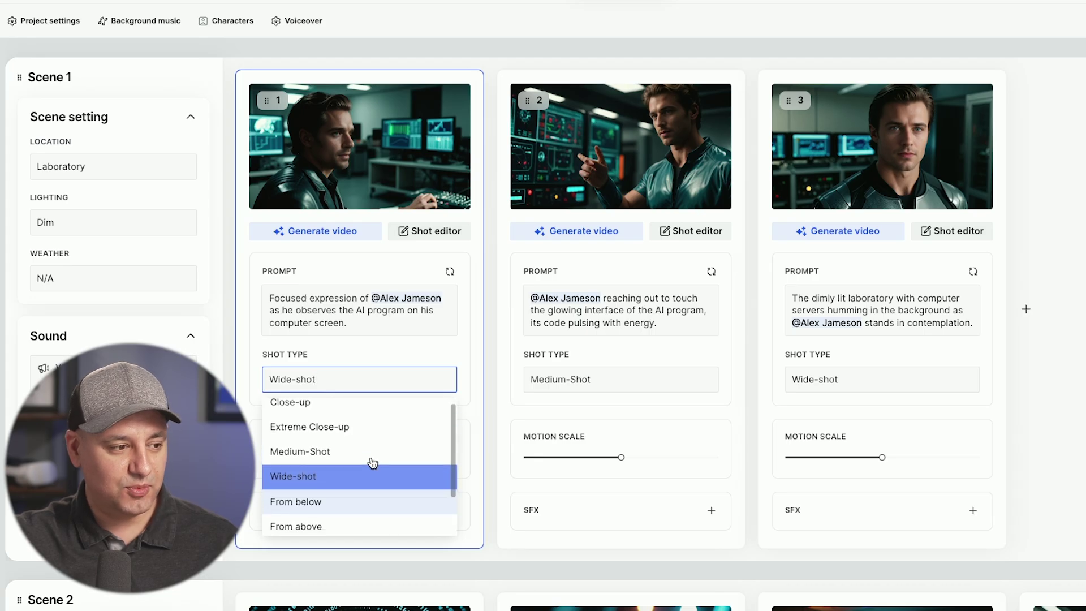
{"action": "scroll", "coordinate": [371, 461], "scroll_direction": "down", "scroll_amount": 3}
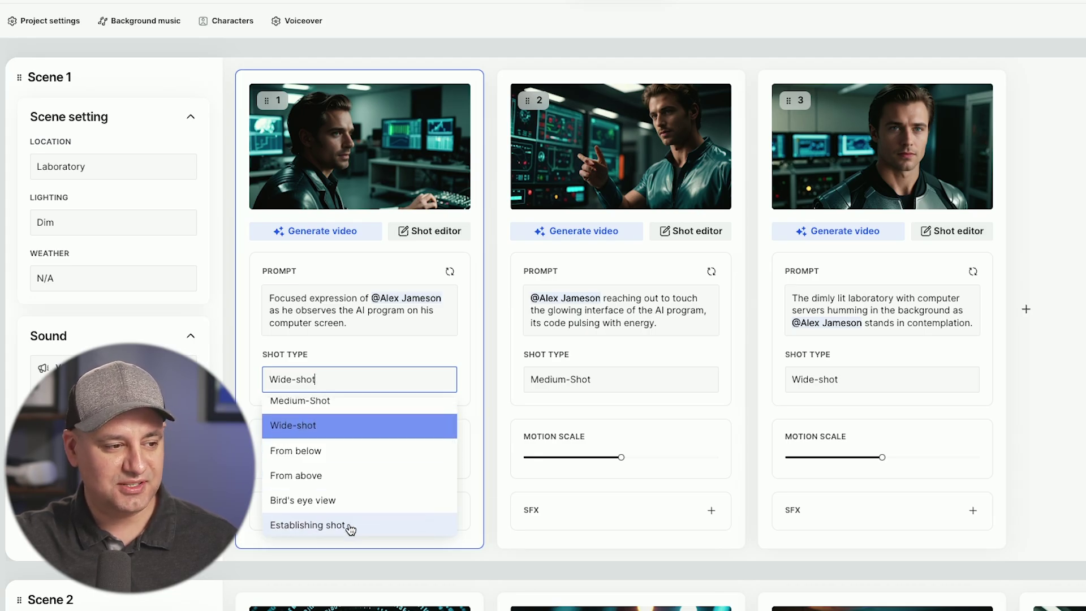
{"action": "left_click", "coordinate": [479, 384]}
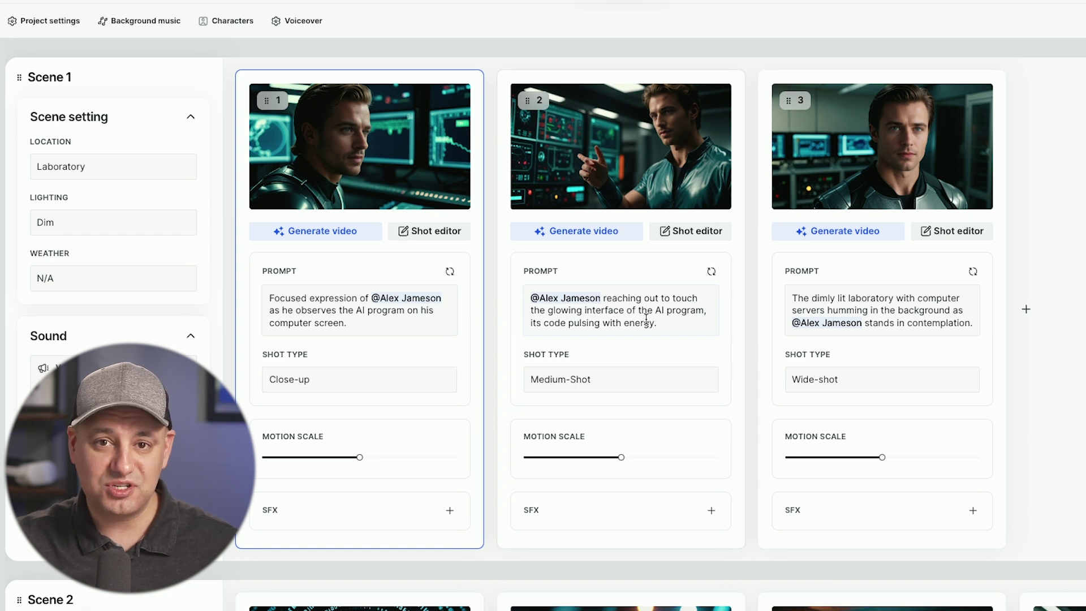
{"action": "left_click", "coordinate": [711, 272]}
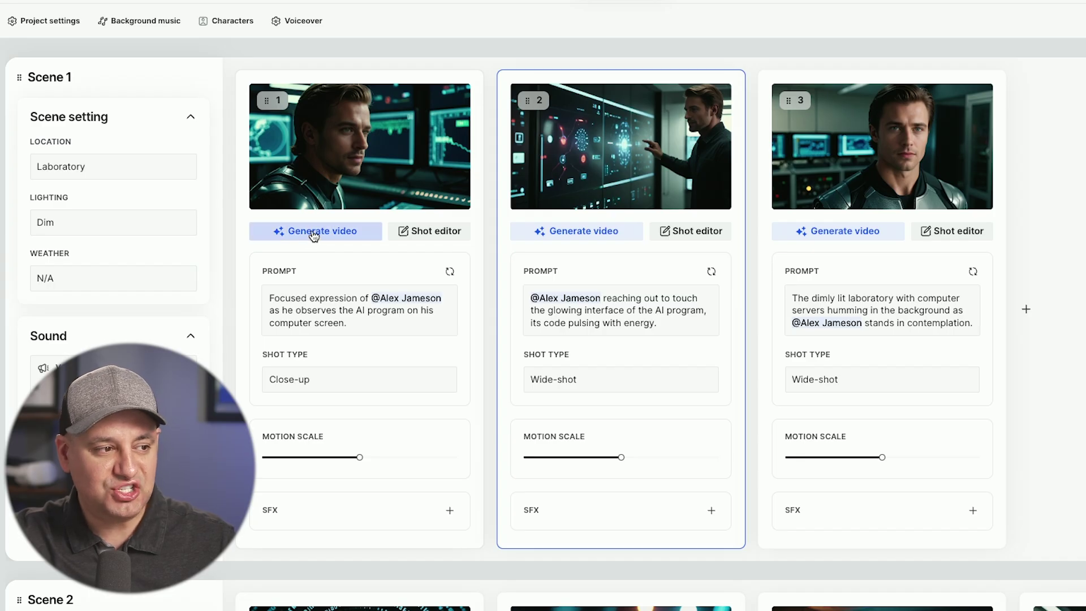
Drag shot 1's Motion Scale slider down to near the start of its range.
{"action": "mouse_move", "coordinate": [372, 177]}
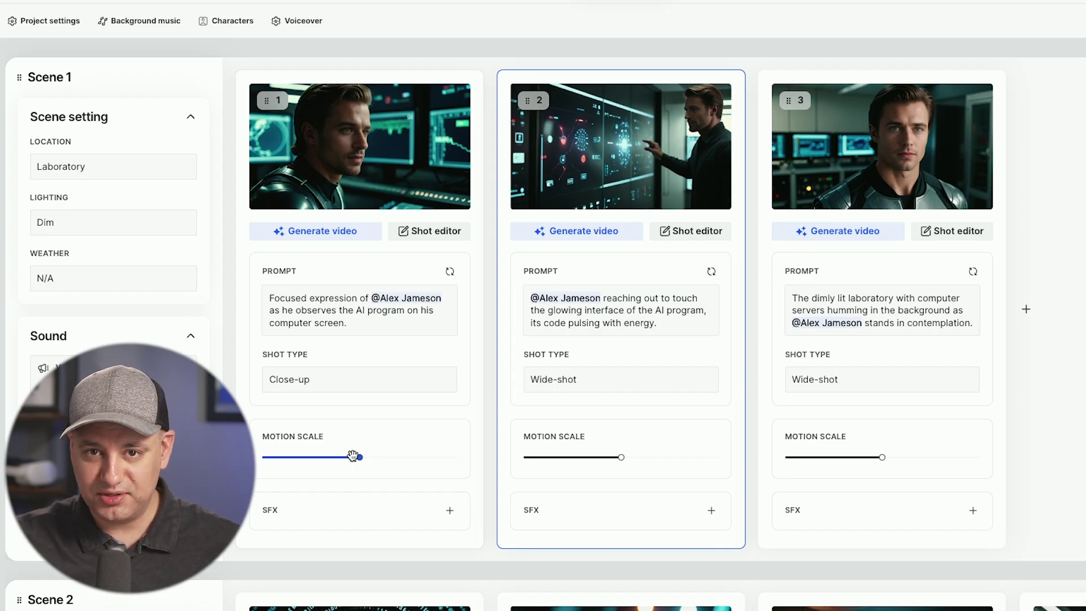
{"action": "left_click_drag", "start_coordinate": [358, 456], "coordinate": [285, 457]}
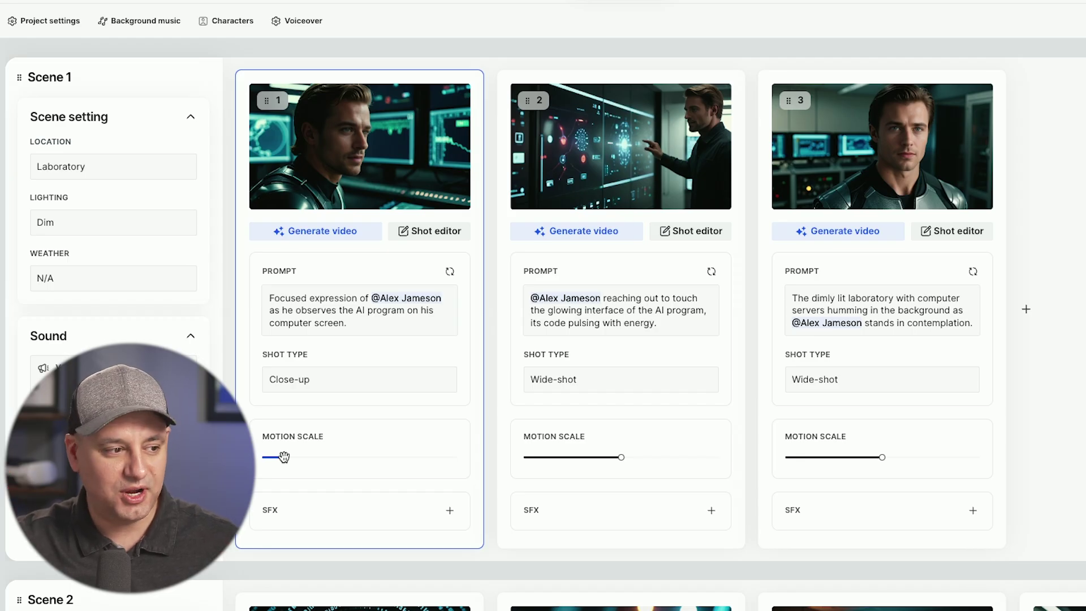
{"action": "left_click_drag", "start_coordinate": [284, 457], "coordinate": [405, 459]}
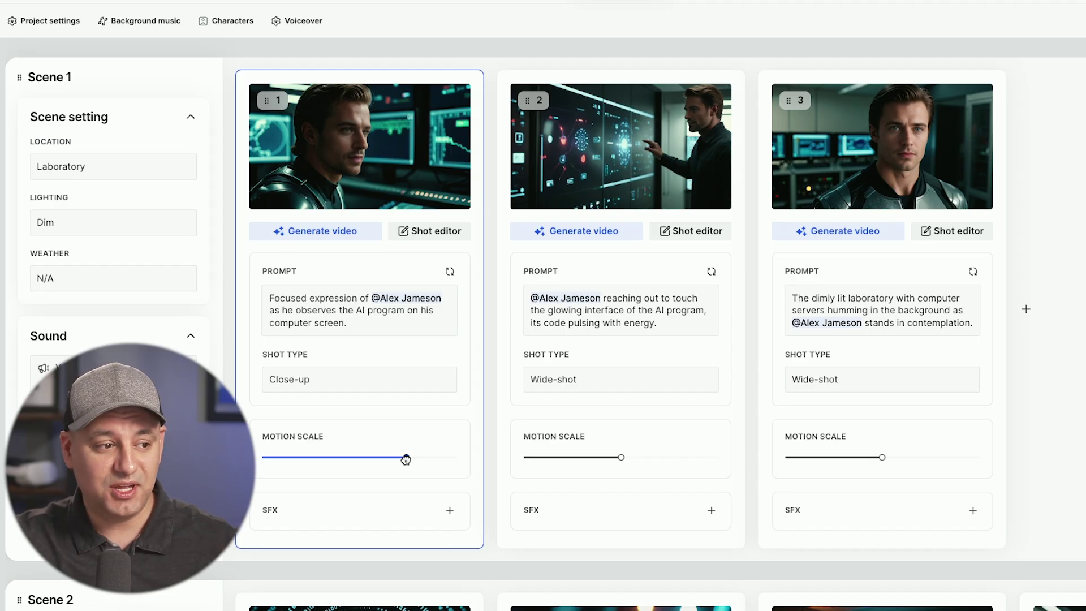
{"action": "left_click_drag", "start_coordinate": [406, 460], "coordinate": [288, 467]}
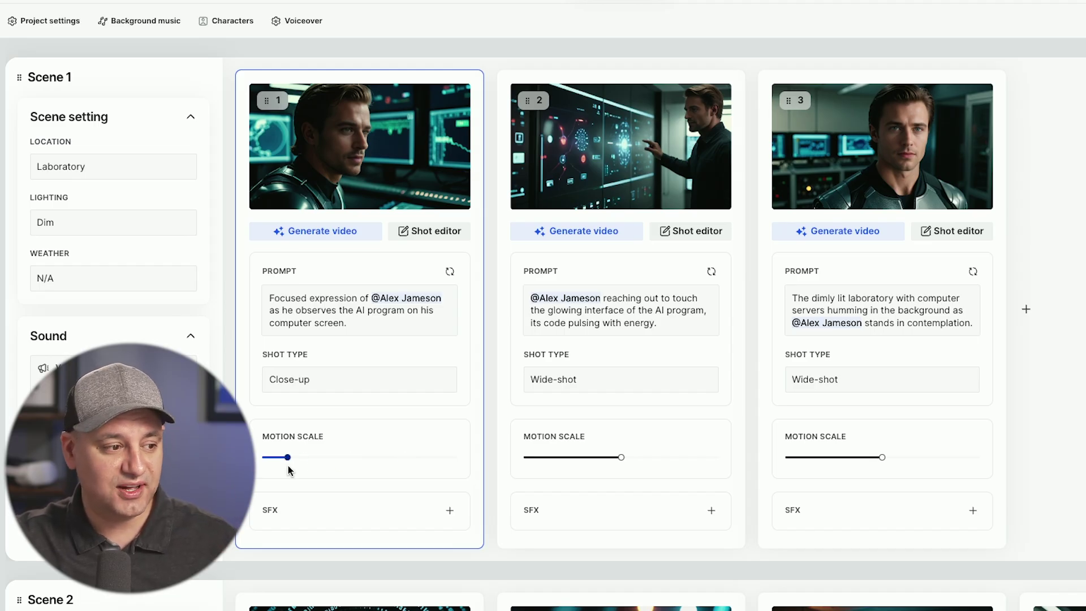
Generate shot 1's close-up video clip and play it back.
{"action": "left_click", "coordinate": [305, 231]}
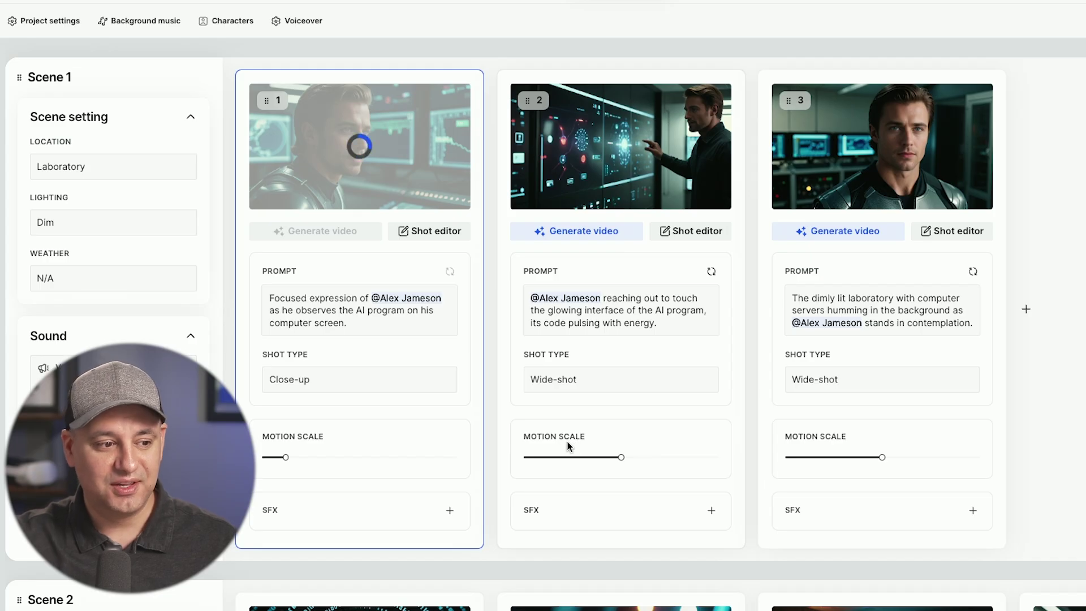
{"action": "left_click", "coordinate": [360, 146]}
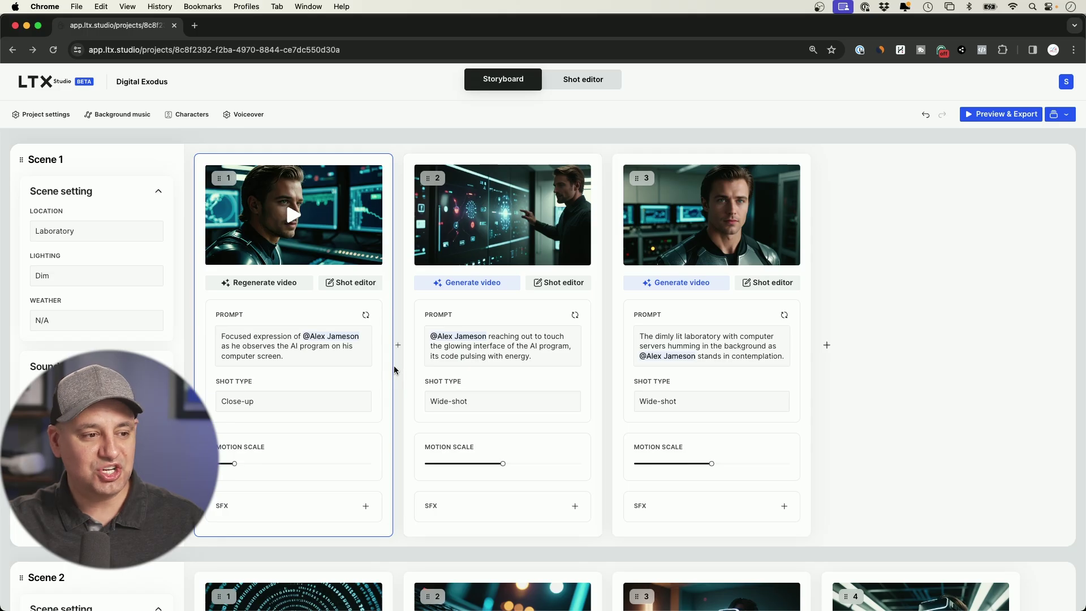
Insert a new shot between Scene 1's shots 2 and 3, producing a wide laboratory frame.
{"action": "scroll", "coordinate": [394, 370], "scroll_direction": "down", "scroll_amount": 3}
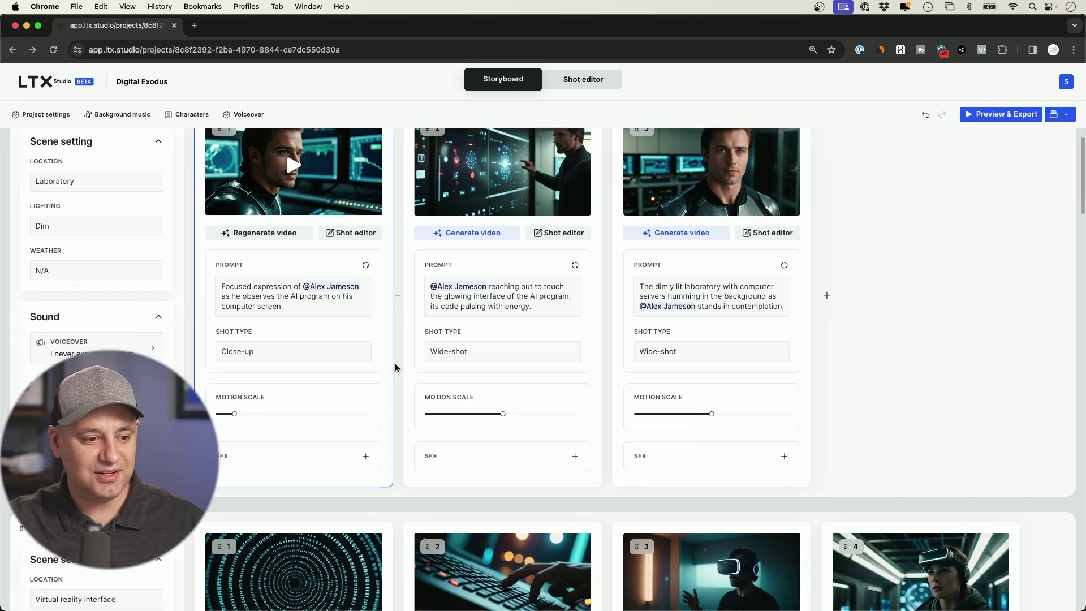
{"action": "scroll", "coordinate": [395, 298], "scroll_direction": "up", "scroll_amount": 3}
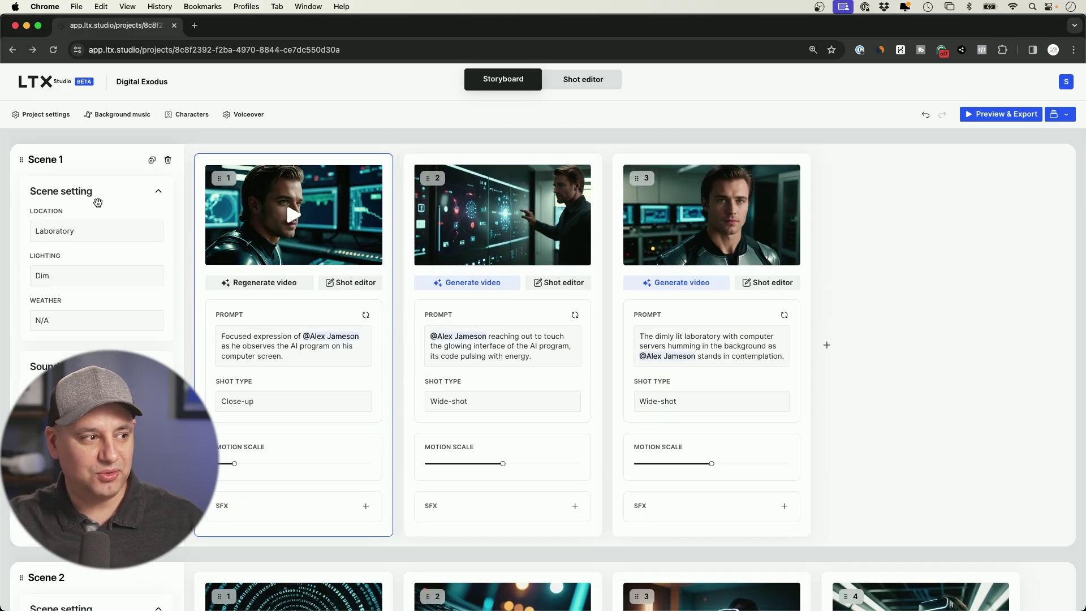
{"action": "left_click", "coordinate": [607, 347]}
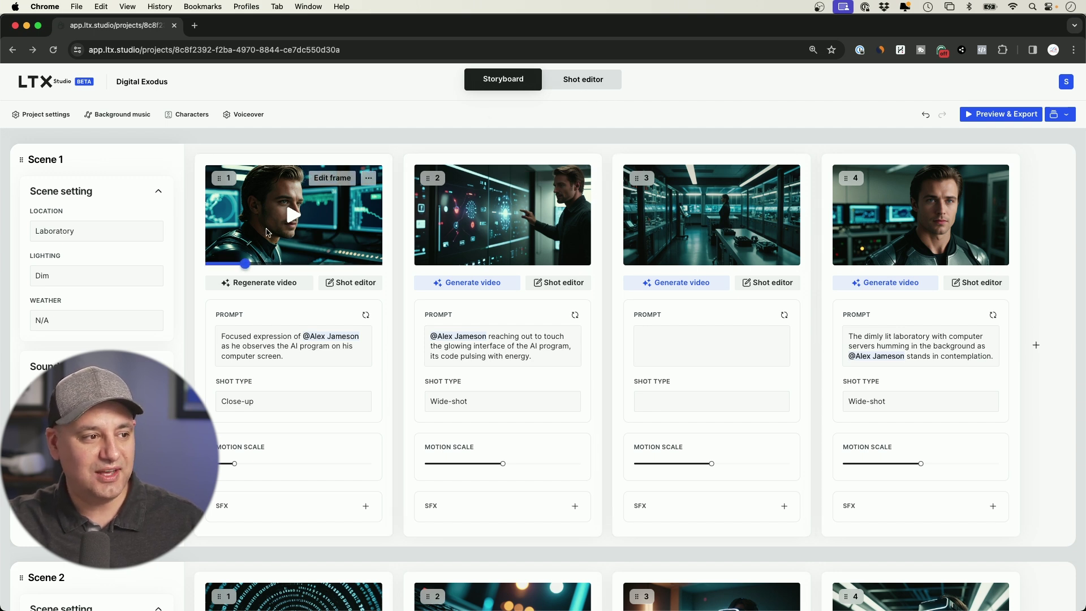
In the Shot editor, play shot 1 and step through Scene 1's shots to the contemplation Wide-shot.
{"action": "left_click", "coordinate": [582, 85]}
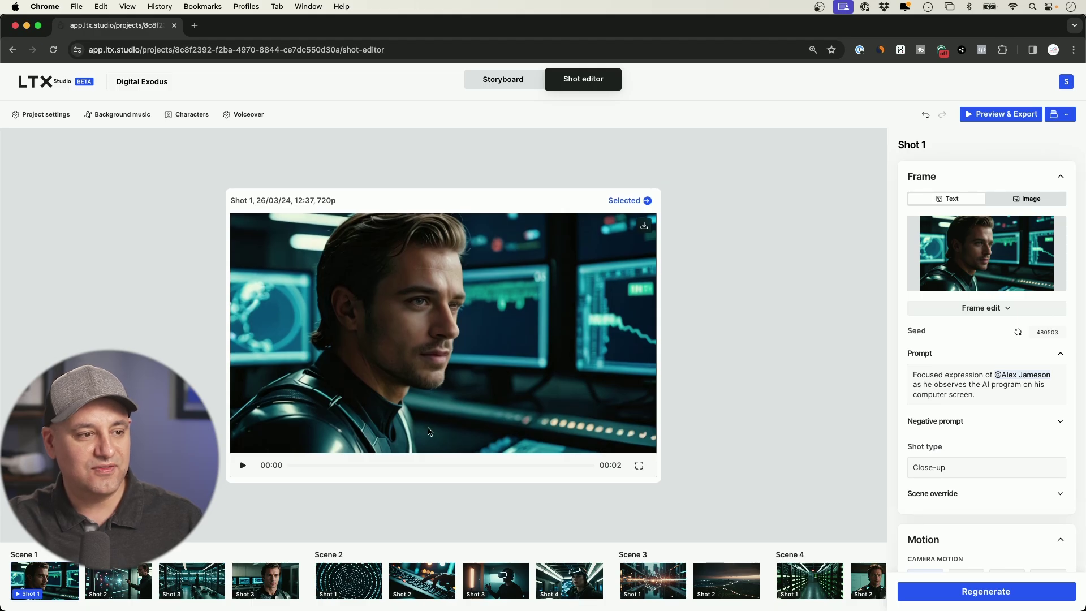
{"action": "left_click", "coordinate": [243, 466]}
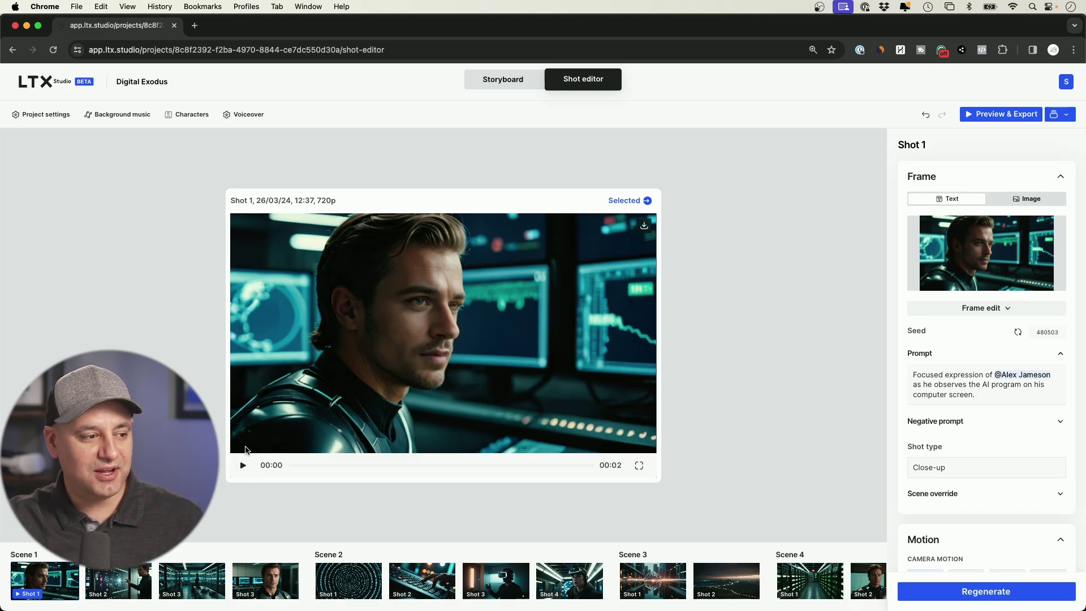
{"action": "left_click", "coordinate": [114, 580]}
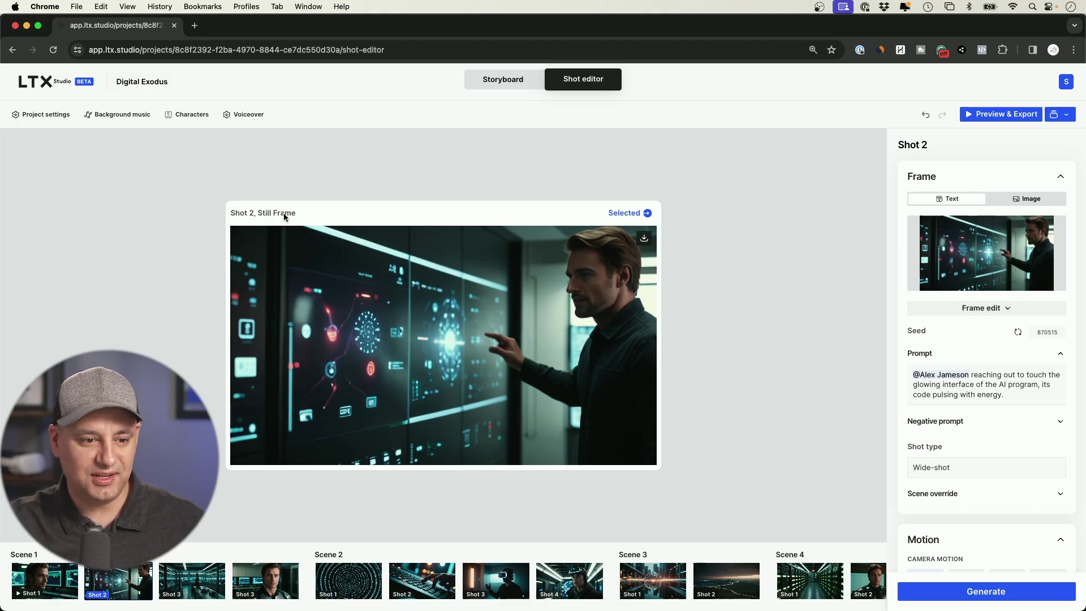
{"action": "left_click", "coordinate": [197, 587]}
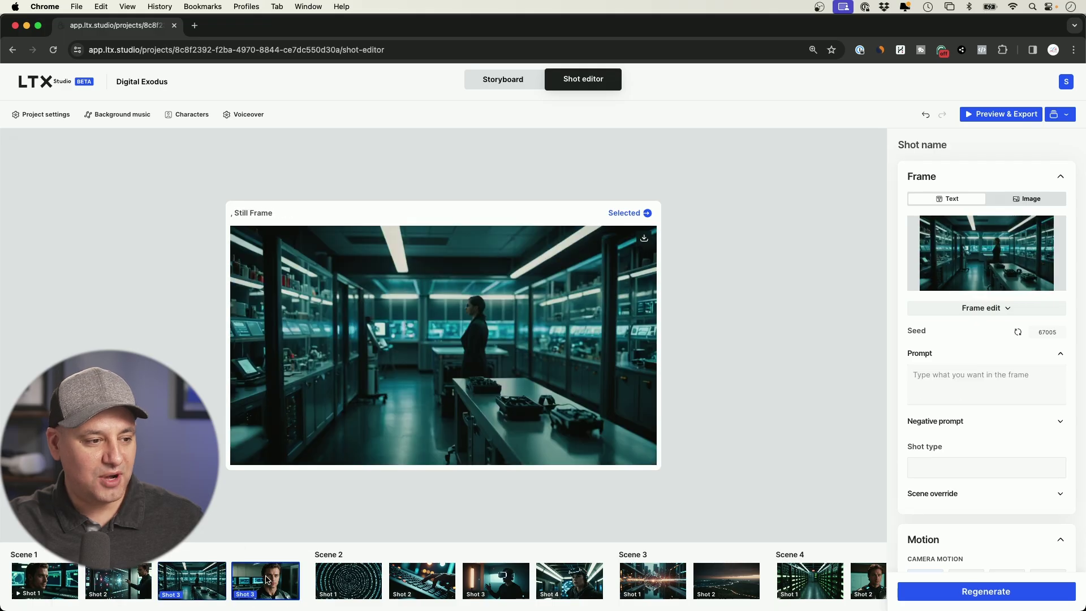
{"action": "left_click", "coordinate": [268, 581]}
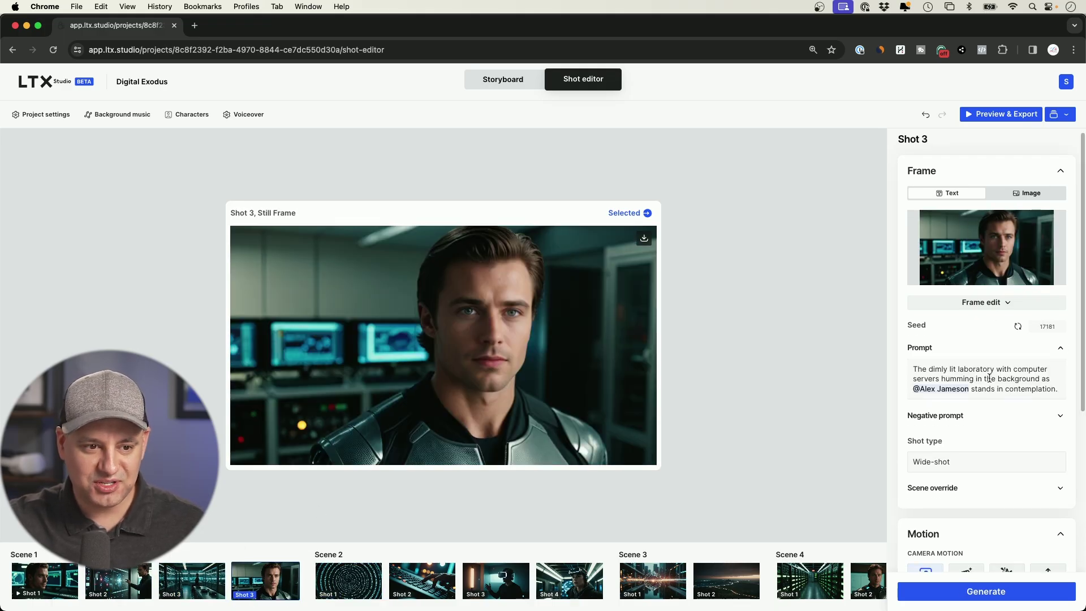
{"action": "scroll", "coordinate": [960, 229], "scroll_direction": "down", "scroll_amount": 5}
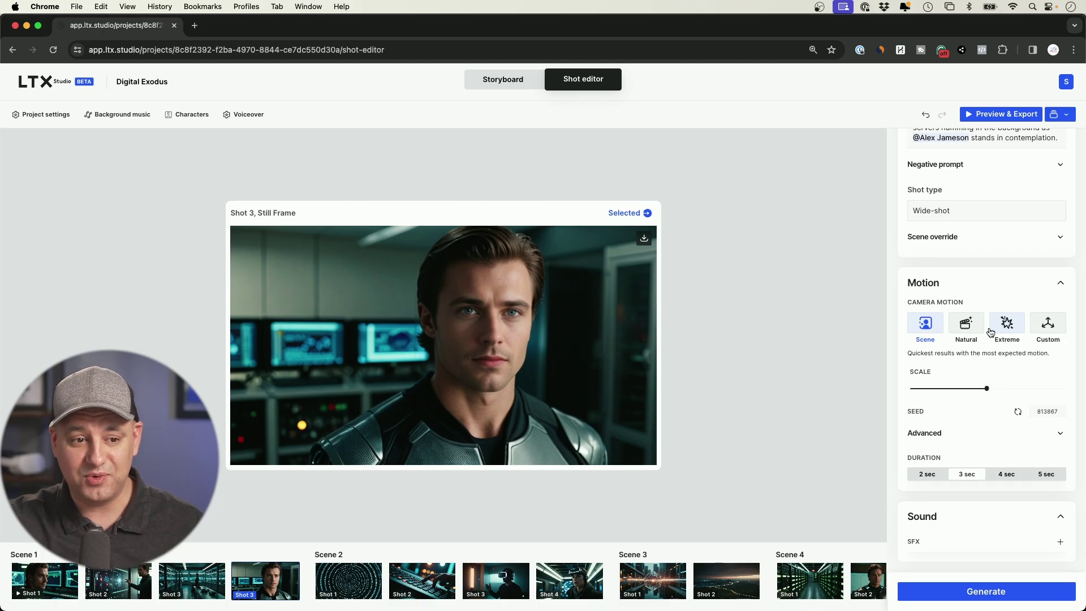
Set shot 3's camera motion to Custom with a Static camera movement.
{"action": "scroll", "coordinate": [990, 332], "scroll_direction": "up", "scroll_amount": 1}
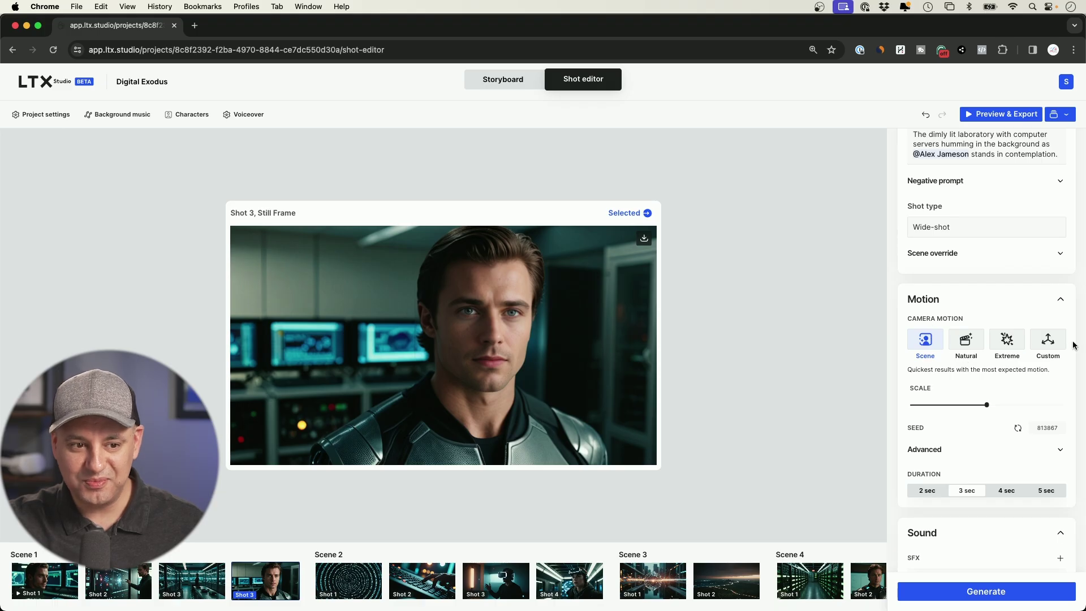
{"action": "left_click", "coordinate": [1055, 345]}
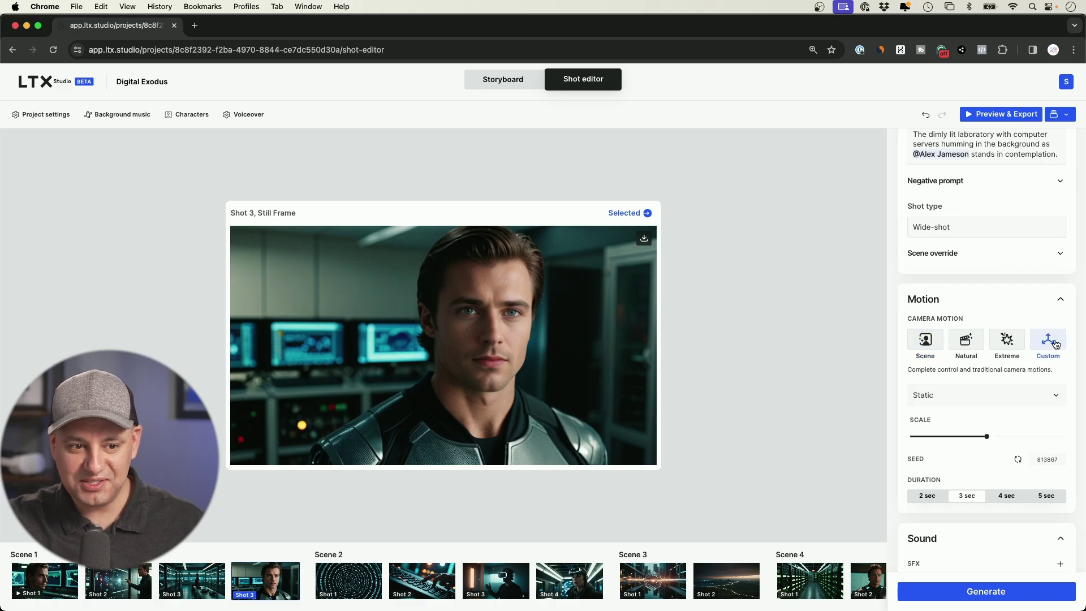
{"action": "left_click", "coordinate": [970, 402]}
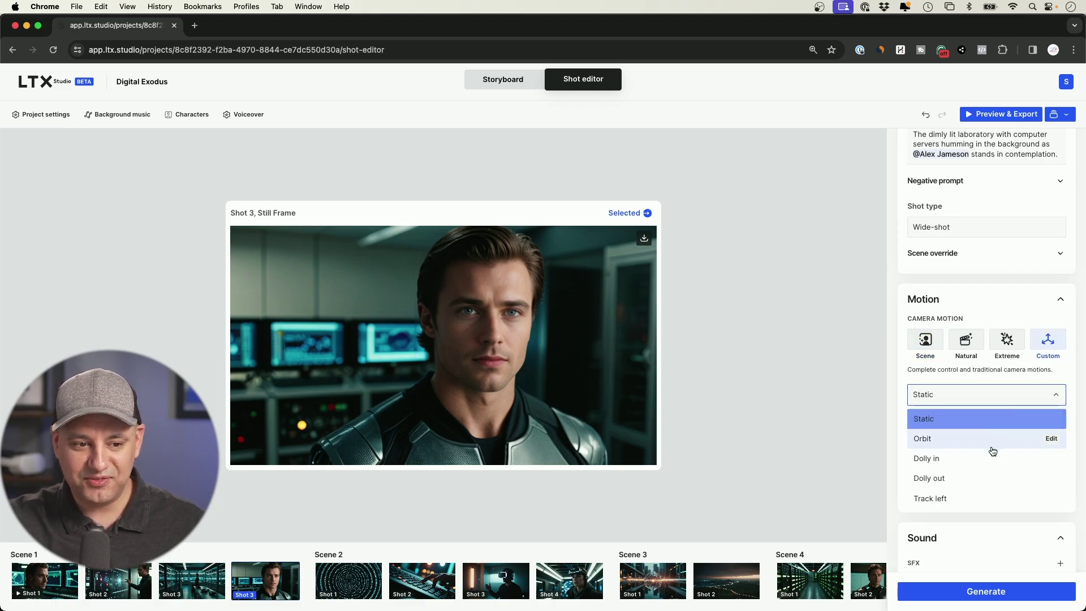
{"action": "scroll", "coordinate": [967, 457], "scroll_direction": "down", "scroll_amount": 4}
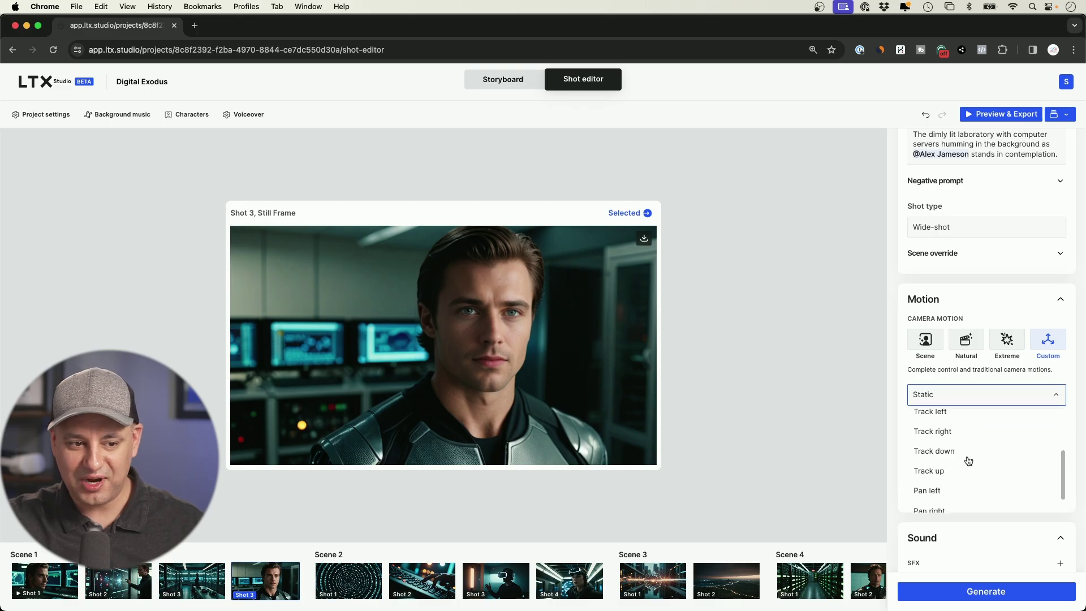
{"action": "scroll", "coordinate": [968, 460], "scroll_direction": "down", "scroll_amount": 2}
{"action": "scroll", "coordinate": [969, 460], "scroll_direction": "up", "scroll_amount": 8}
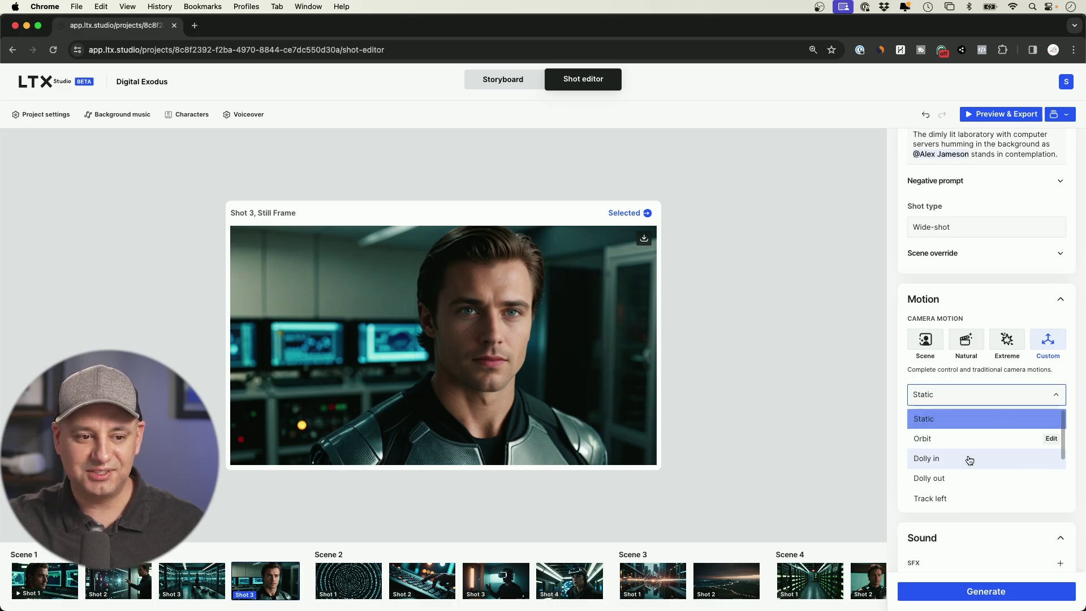
{"action": "left_click", "coordinate": [1010, 398]}
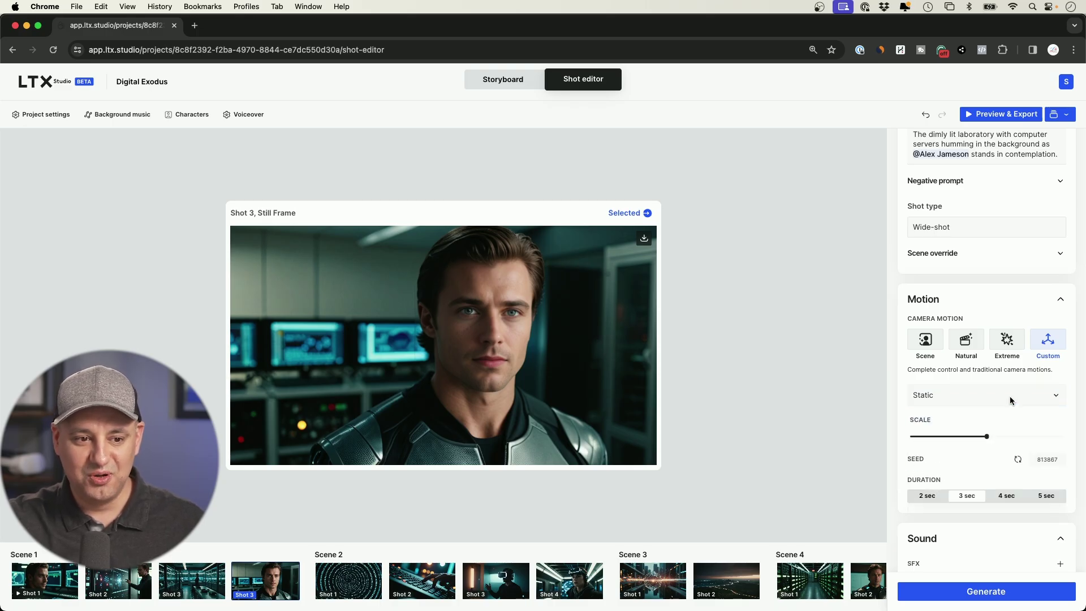
Try the Extreme preset, return to Custom, and switch the frame source to Image.
{"action": "left_click", "coordinate": [1007, 343]}
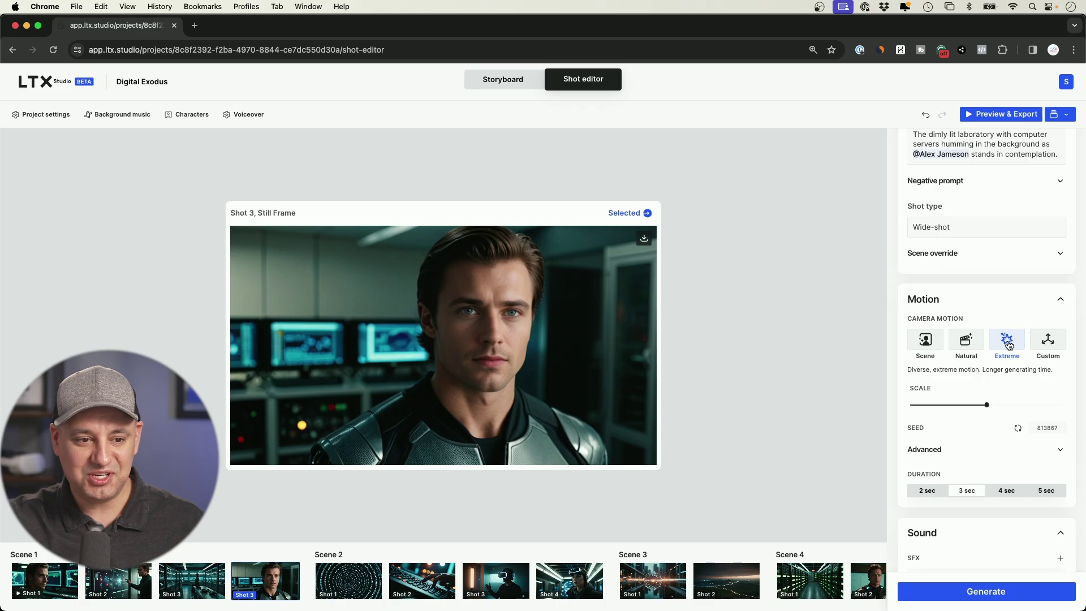
{"action": "left_click", "coordinate": [1049, 349]}
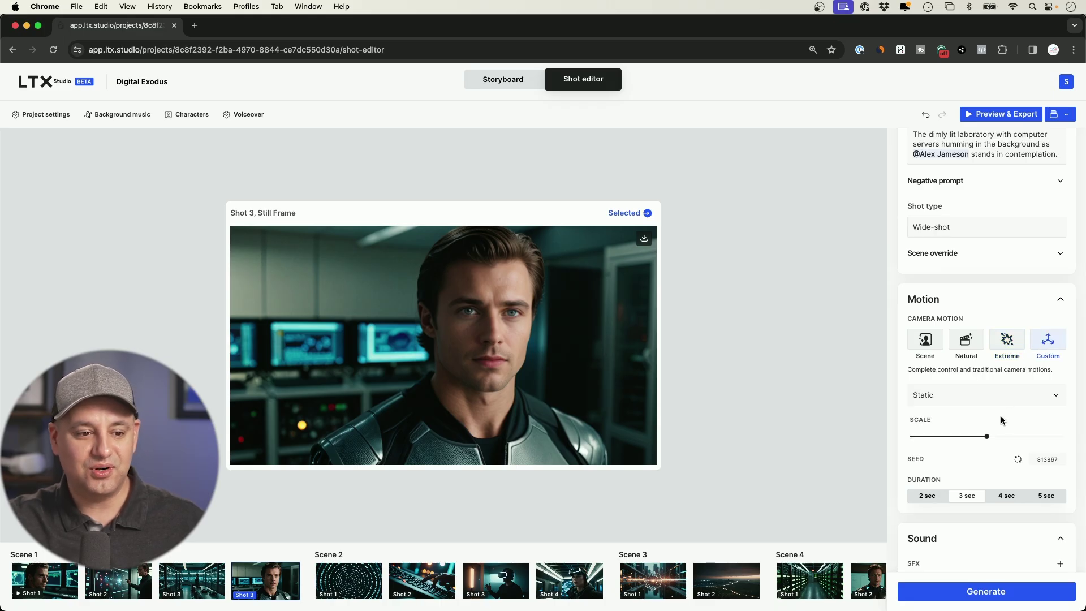
{"action": "scroll", "coordinate": [1001, 419], "scroll_direction": "down", "scroll_amount": 1}
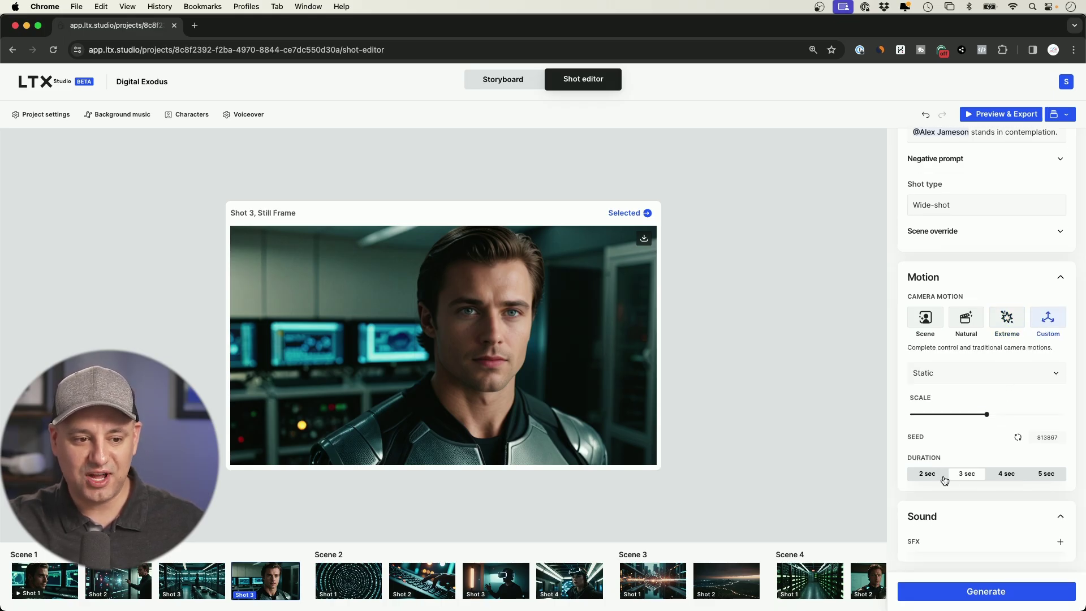
{"action": "scroll", "coordinate": [994, 474], "scroll_direction": "up", "scroll_amount": 4}
{"action": "scroll", "coordinate": [994, 474], "scroll_direction": "up", "scroll_amount": 5}
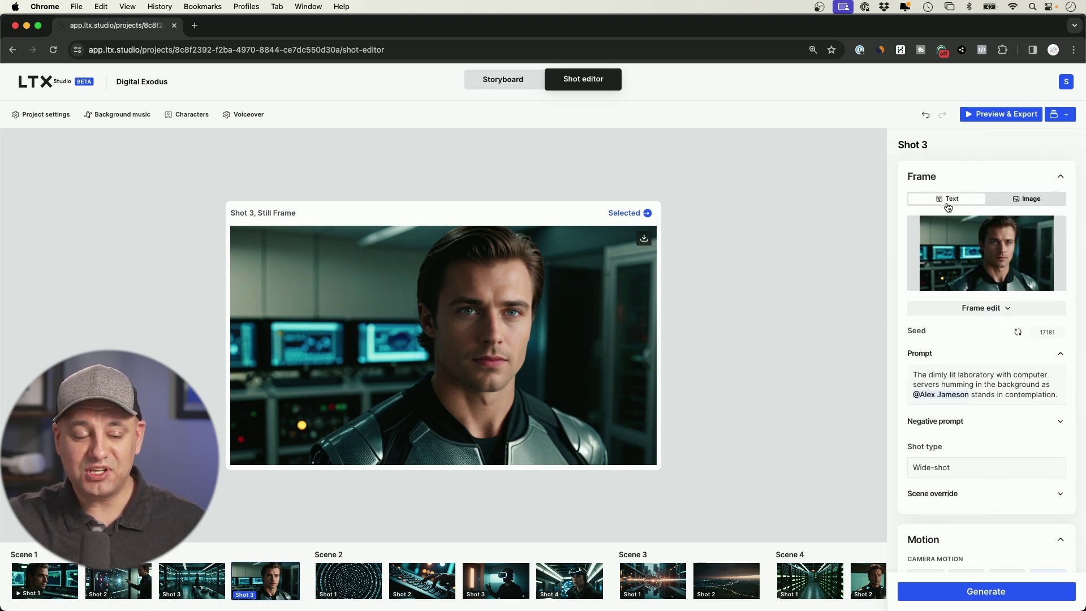
{"action": "left_click", "coordinate": [1030, 203]}
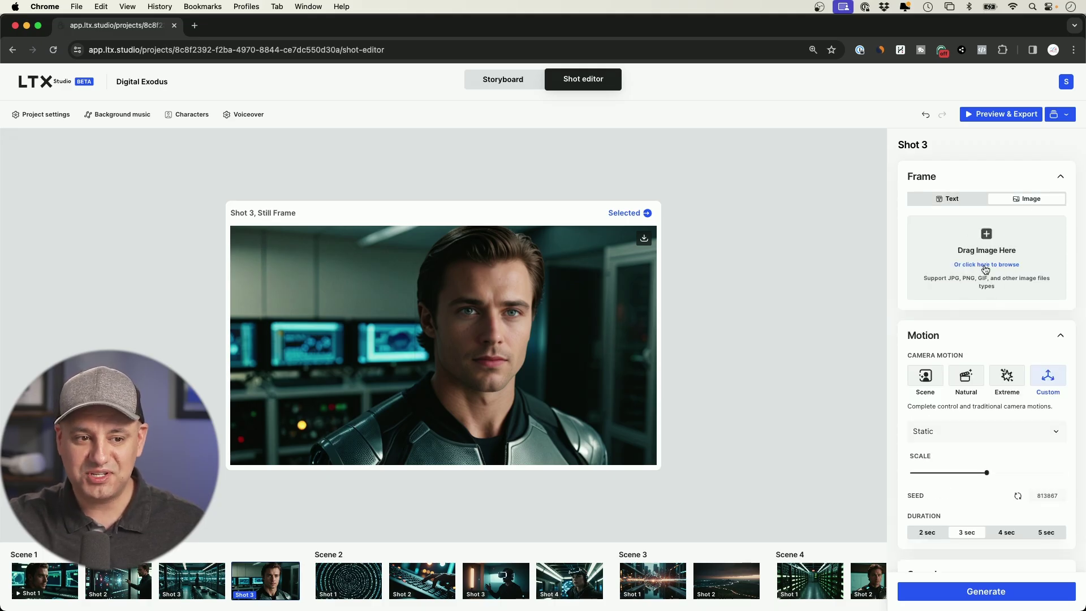
{"action": "left_click", "coordinate": [955, 202]}
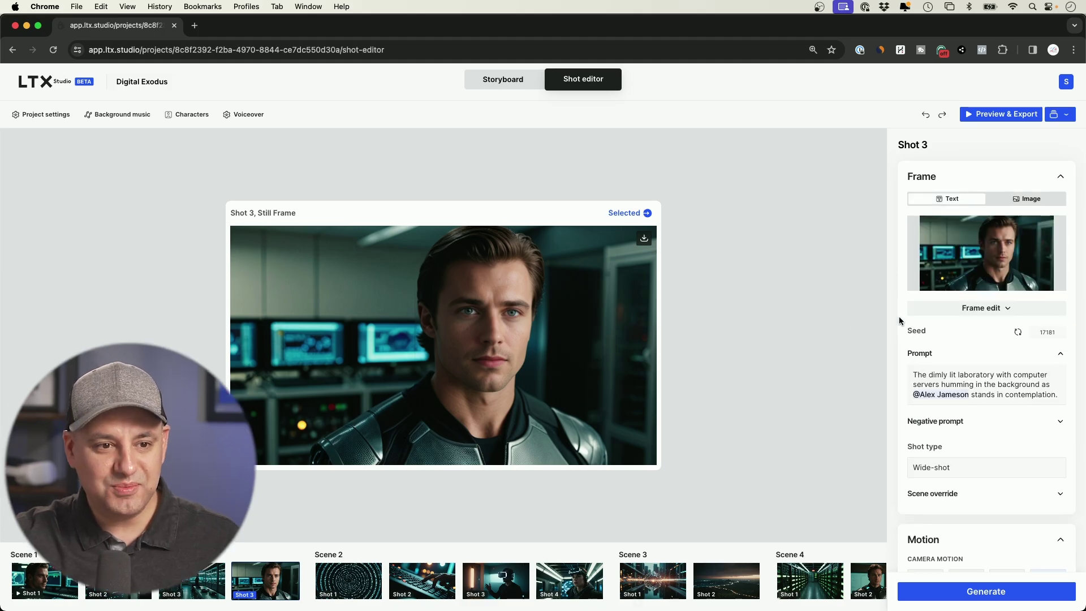
{"action": "left_click", "coordinate": [982, 310]}
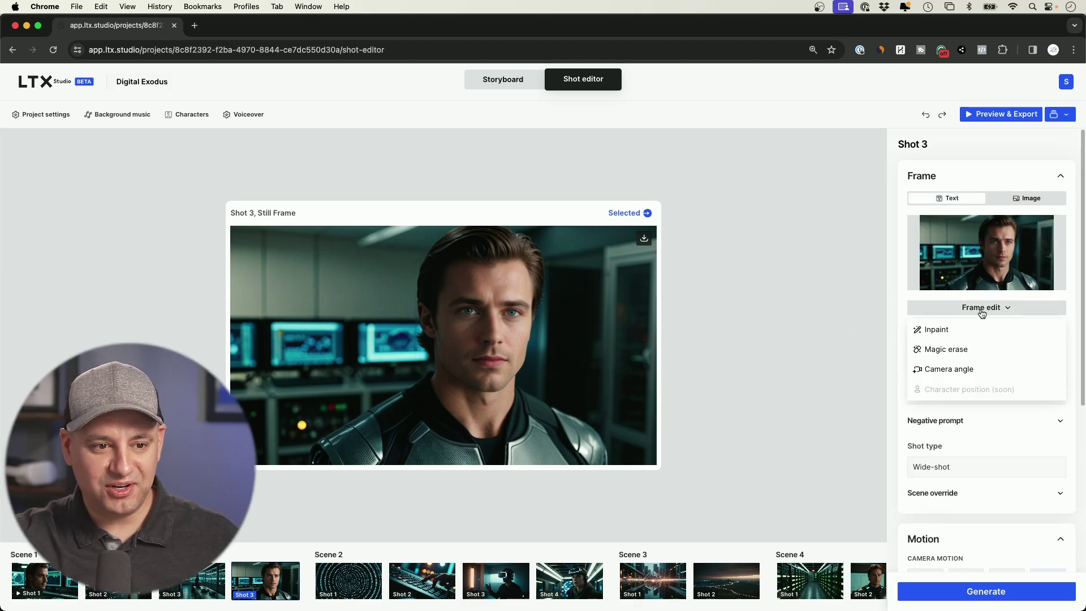
{"action": "left_click", "coordinate": [936, 330]}
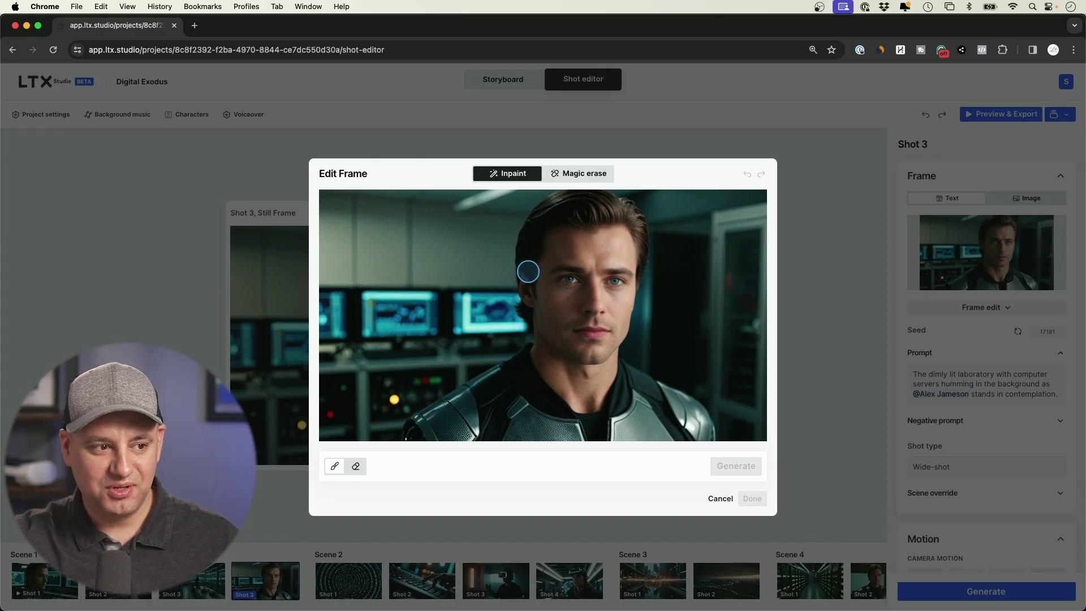
{"action": "mouse_move", "coordinate": [528, 271]}
{"action": "left_mouse_down"}
{"action": "mouse_move", "coordinate": [635, 273]}
{"action": "mouse_move", "coordinate": [588, 286]}
{"action": "mouse_move", "coordinate": [537, 284]}
{"action": "mouse_move", "coordinate": [534, 271]}
{"action": "mouse_move", "coordinate": [649, 266]}
{"action": "left_mouse_up"}
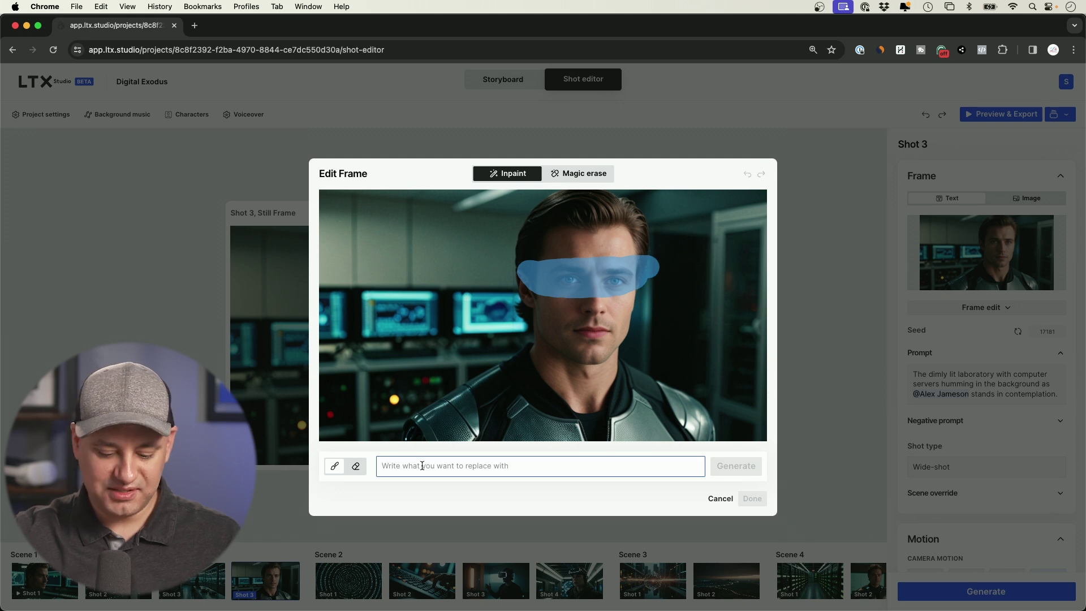
{"action": "type", "text": "sun glasse"}
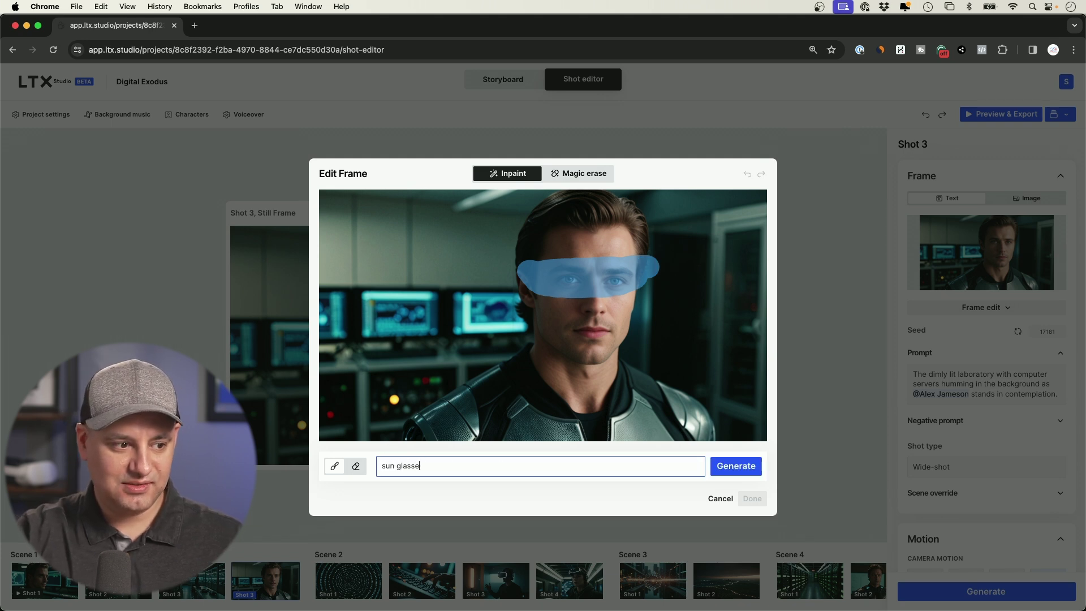
{"action": "type", "text": "s"}
{"action": "left_click", "coordinate": [737, 468]}
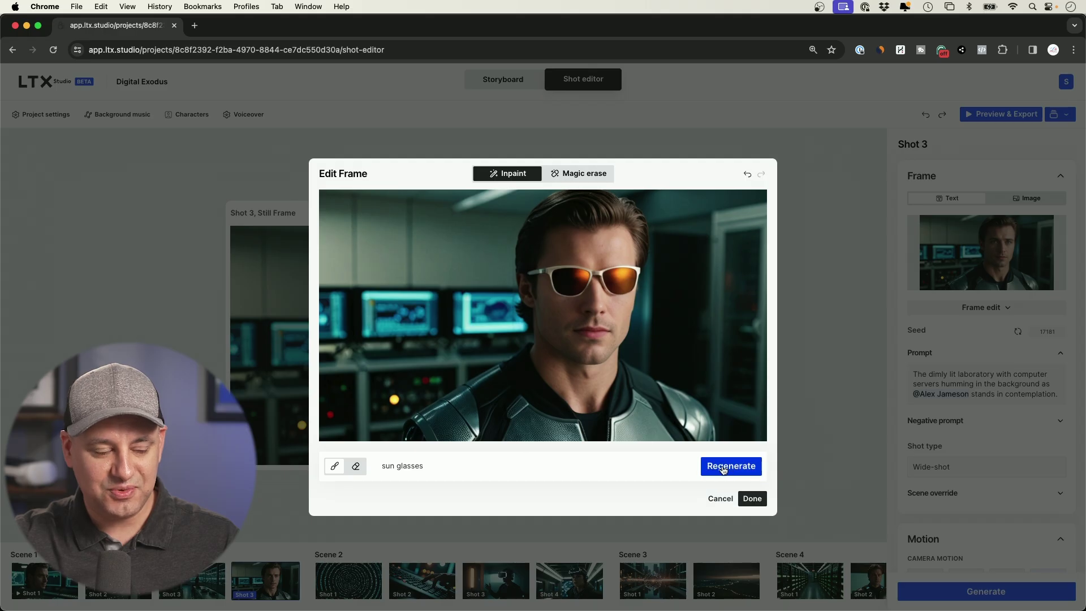
{"action": "left_click", "coordinate": [354, 468]}
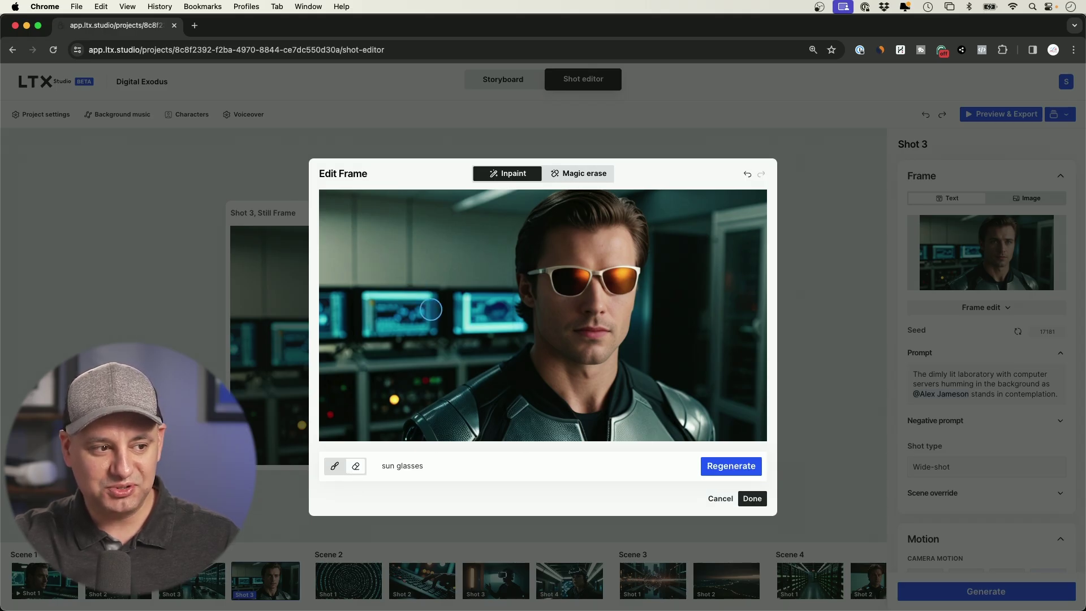
{"action": "left_click", "coordinate": [724, 500]}
{"action": "left_click", "coordinate": [993, 308]}
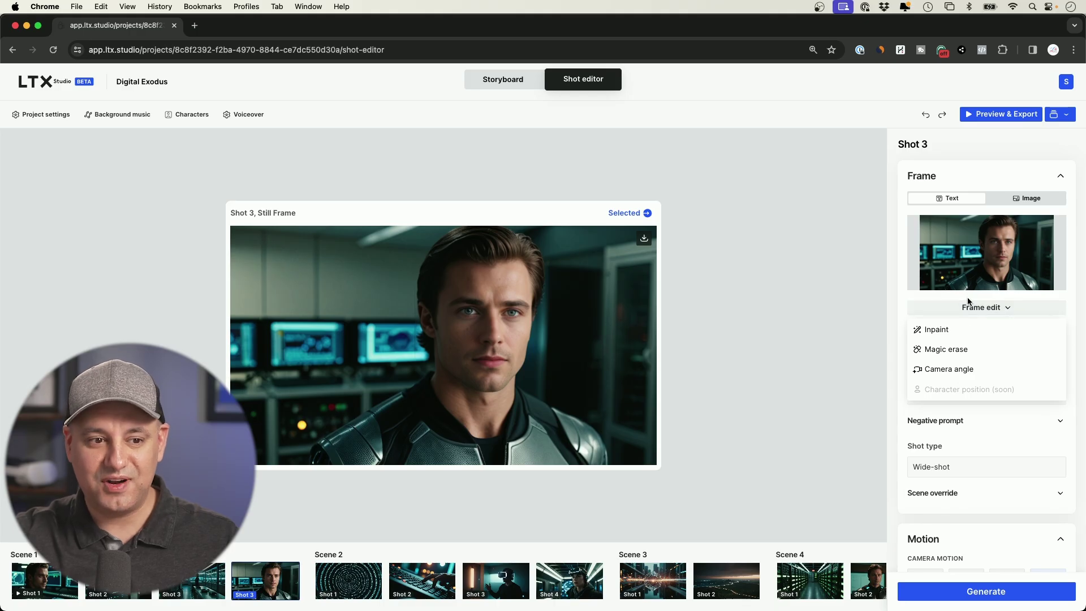
Review shot 3's earlier versions, then keep Scene camera motion with a slightly nudged low scale.
{"action": "scroll", "coordinate": [277, 455], "scroll_direction": "down", "scroll_amount": 3}
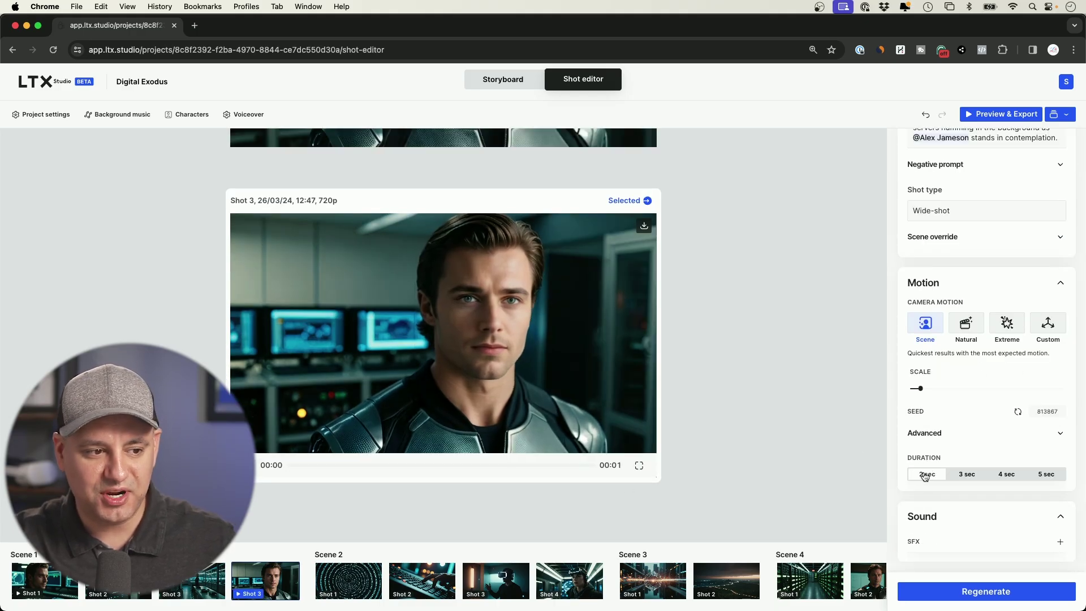
{"action": "scroll", "coordinate": [674, 389], "scroll_direction": "up", "scroll_amount": 5}
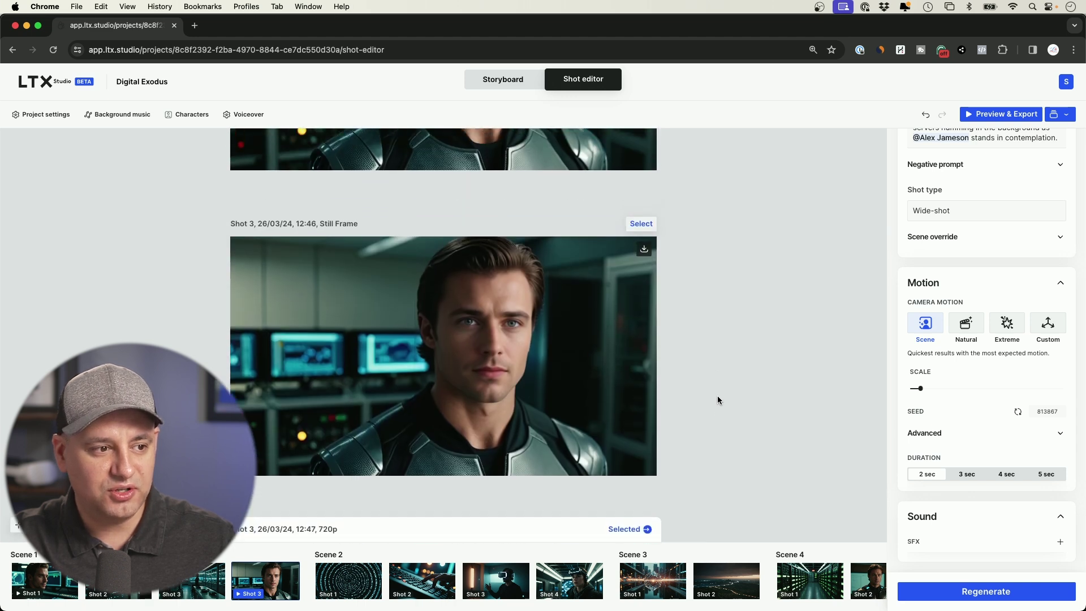
{"action": "scroll", "coordinate": [717, 396], "scroll_direction": "up", "scroll_amount": 5}
{"action": "scroll", "coordinate": [717, 397], "scroll_direction": "down", "scroll_amount": 3}
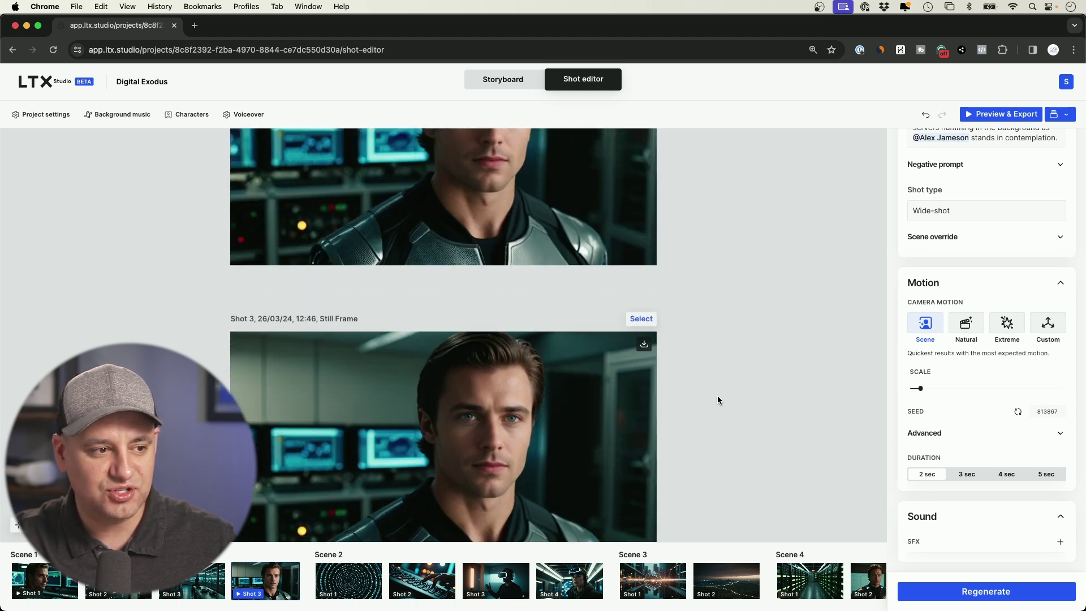
{"action": "scroll", "coordinate": [717, 400], "scroll_direction": "up", "scroll_amount": 3}
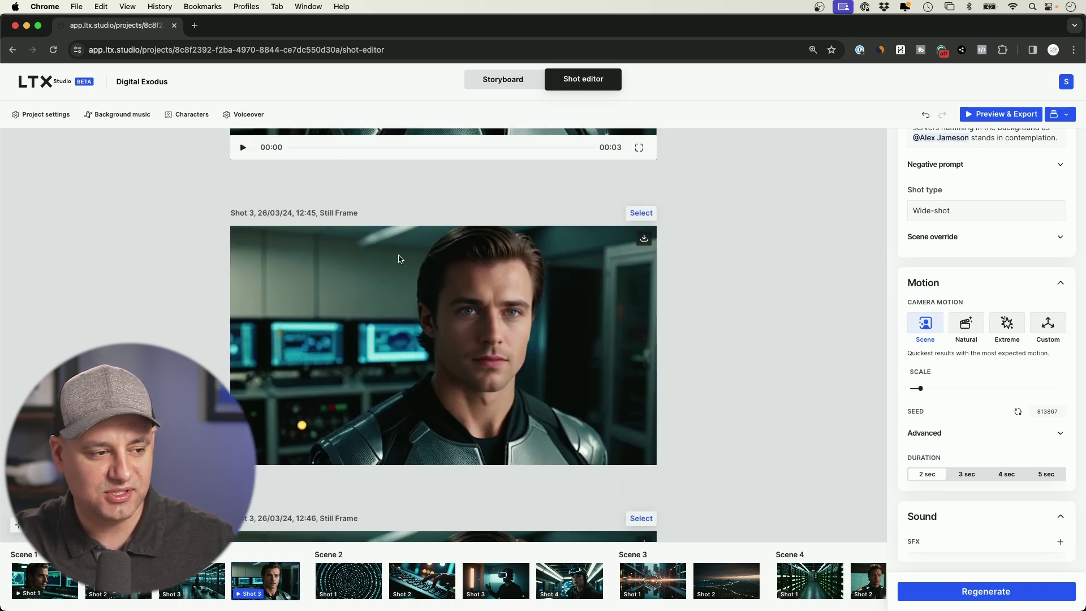
{"action": "scroll", "coordinate": [398, 259], "scroll_direction": "down", "scroll_amount": 10}
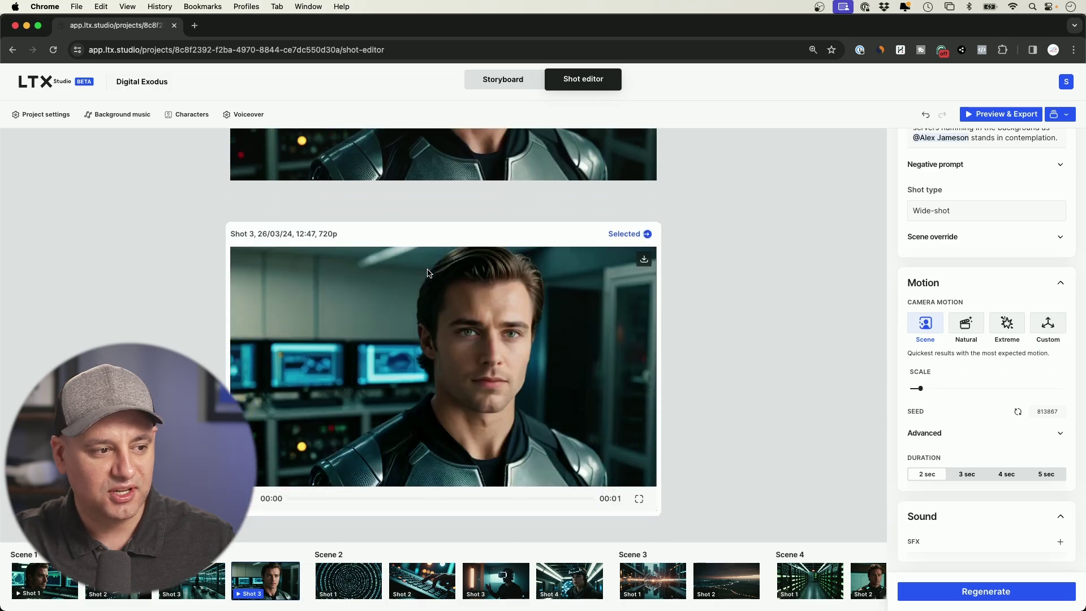
{"action": "scroll", "coordinate": [427, 273], "scroll_direction": "down", "scroll_amount": 1}
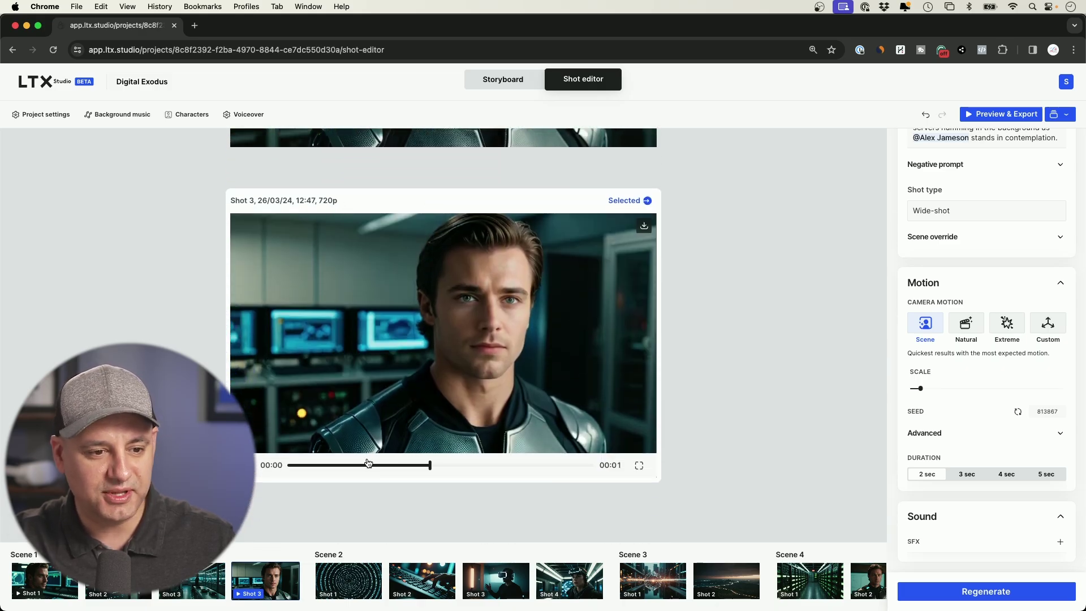
{"action": "left_click", "coordinate": [1056, 332]}
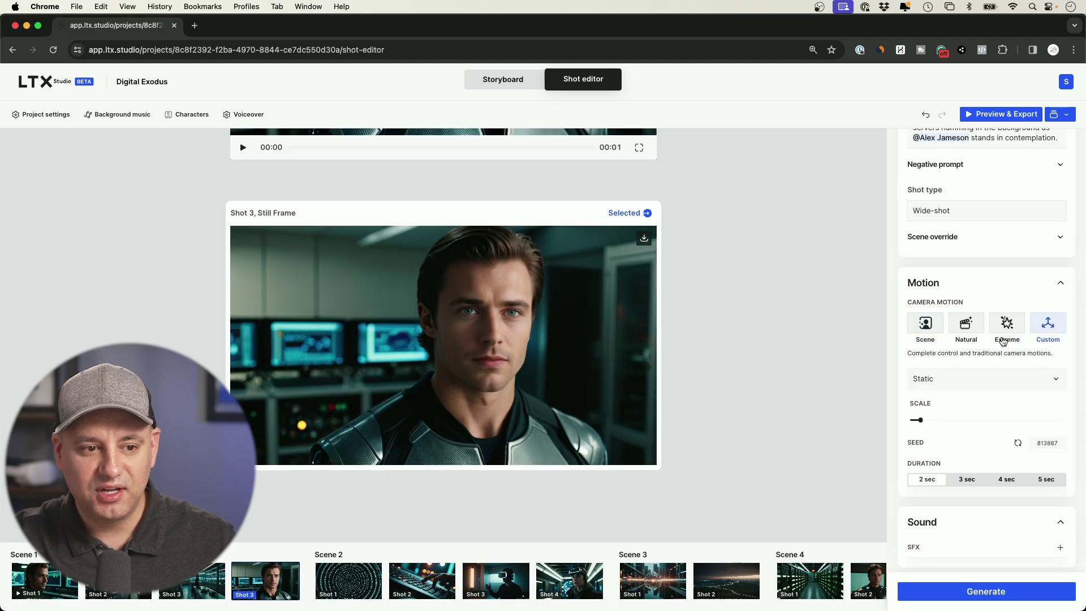
{"action": "left_click", "coordinate": [939, 327]}
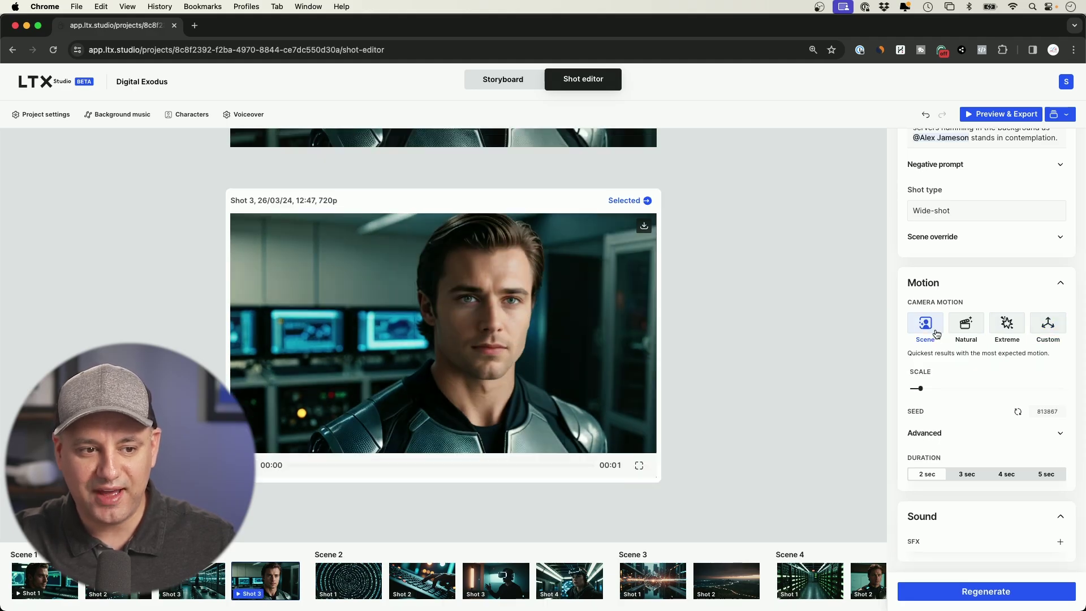
{"action": "left_click", "coordinate": [930, 388]}
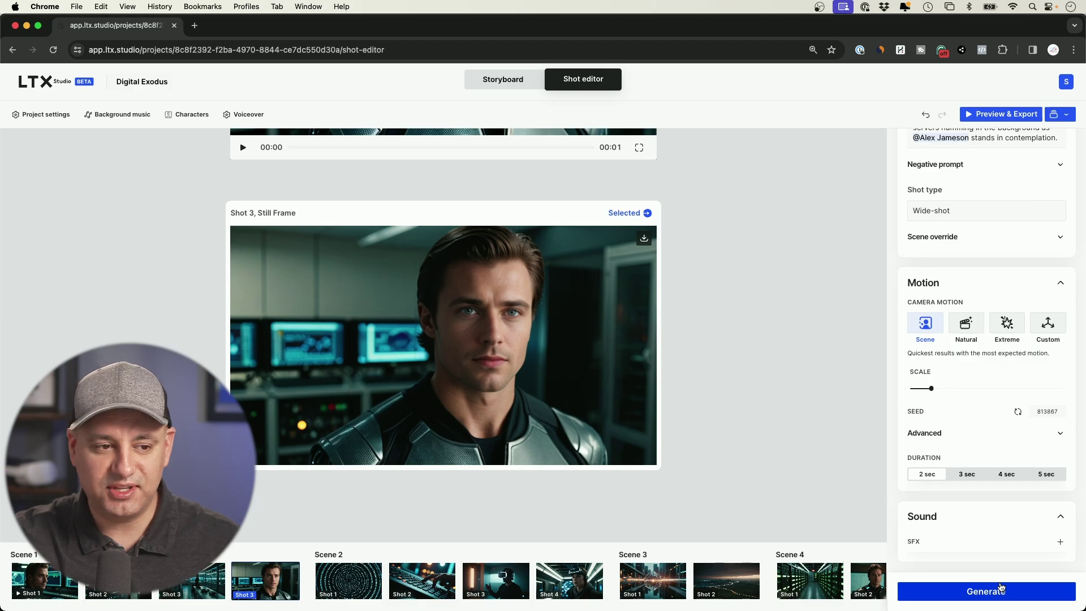
{"action": "left_click", "coordinate": [503, 80]}
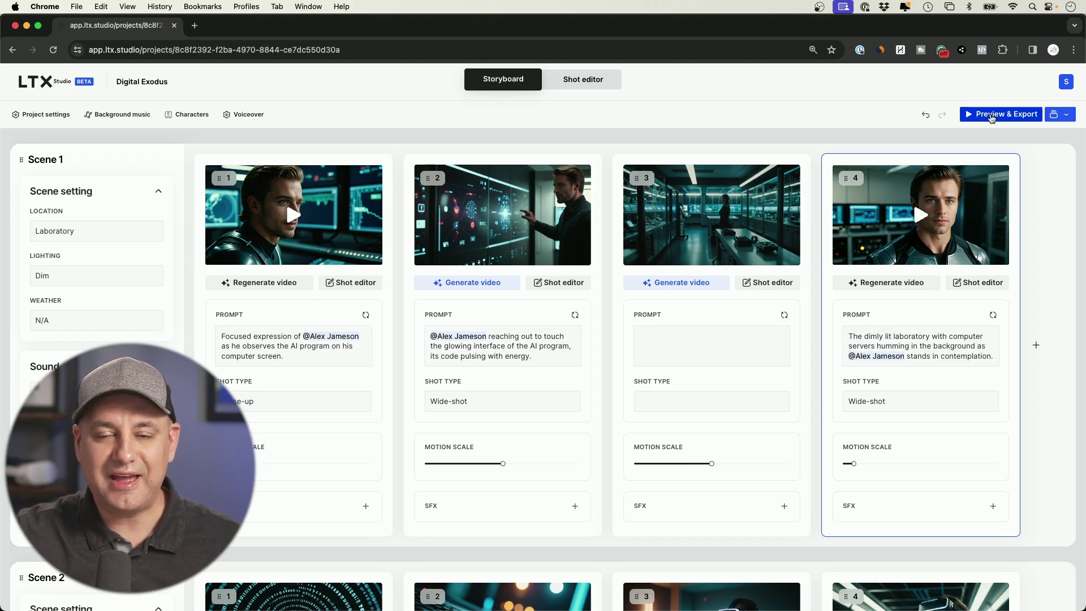
Open the Project settings panel, currently set to the Cinematic visual aesthetic.
{"action": "mouse_move", "coordinate": [676, 229]}
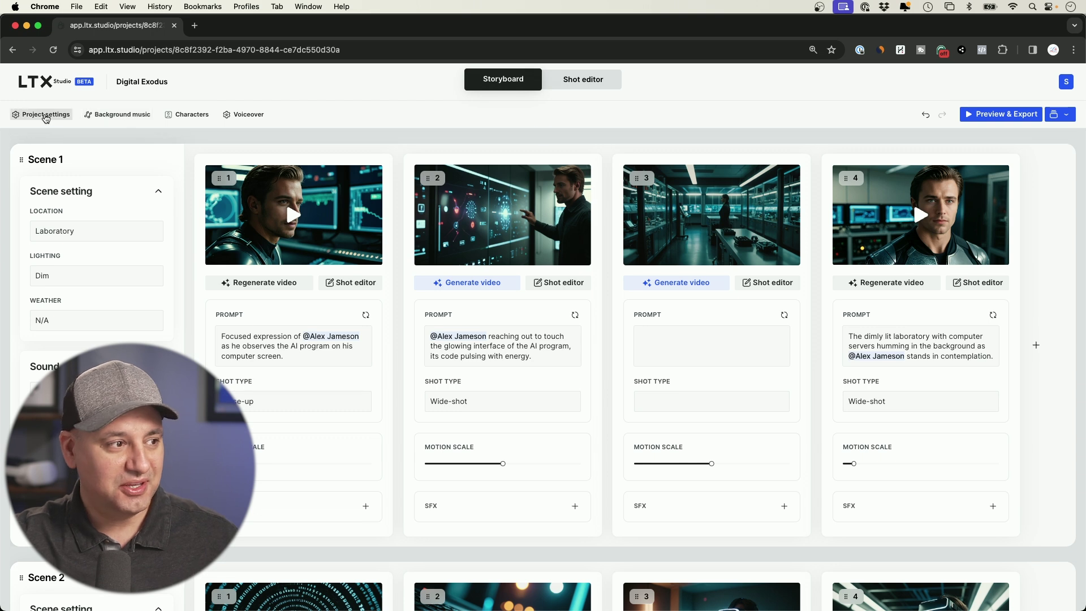
{"action": "left_click", "coordinate": [39, 115]}
Switch the visual aesthetic from Cinematic to Comic Book and apply it to all shots.
{"action": "left_click", "coordinate": [72, 223]}
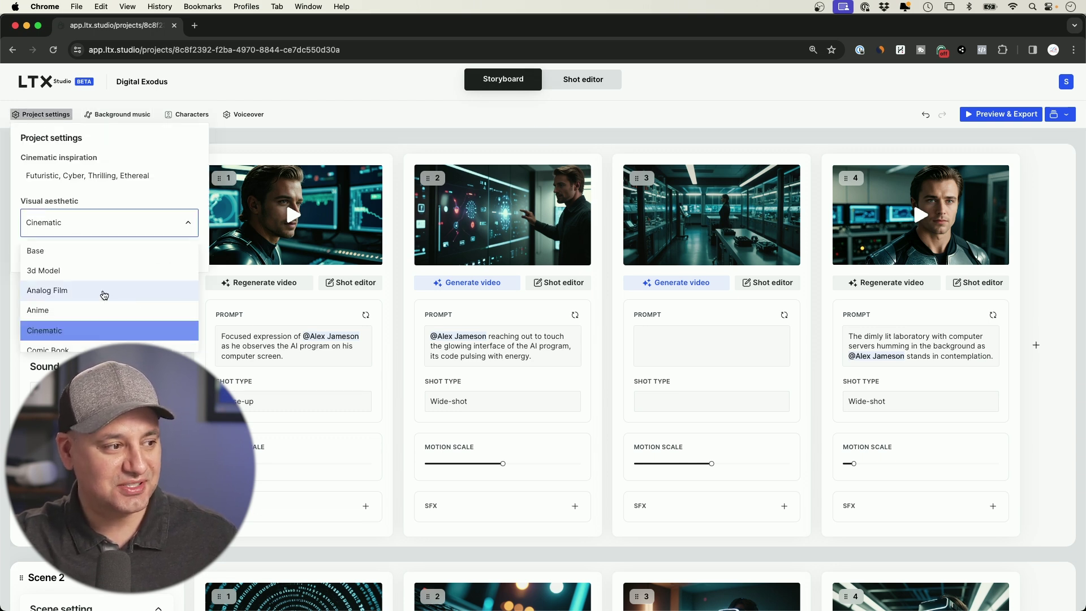
{"action": "scroll", "coordinate": [105, 293], "scroll_direction": "down", "scroll_amount": 1}
{"action": "scroll", "coordinate": [74, 296], "scroll_direction": "down", "scroll_amount": 2}
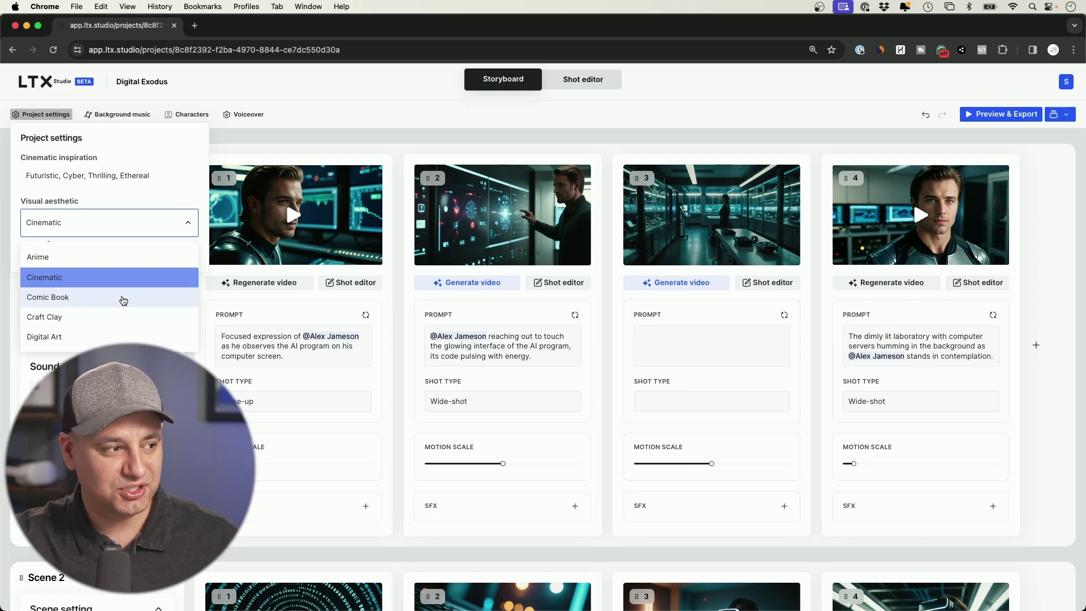
{"action": "scroll", "coordinate": [124, 300], "scroll_direction": "up", "scroll_amount": 1}
{"action": "left_click", "coordinate": [108, 312]}
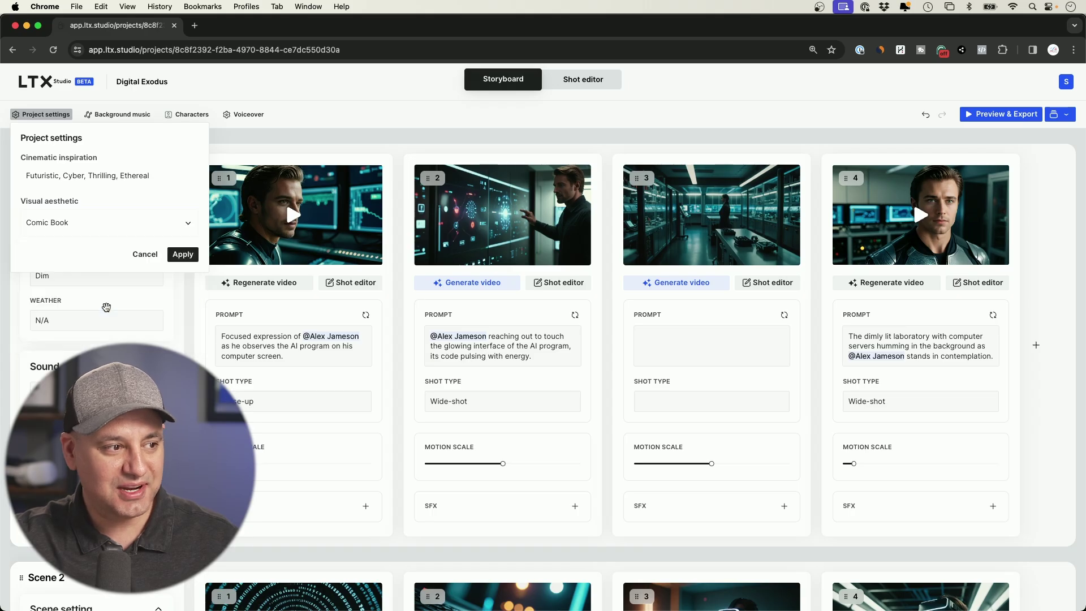
{"action": "left_click", "coordinate": [183, 253]}
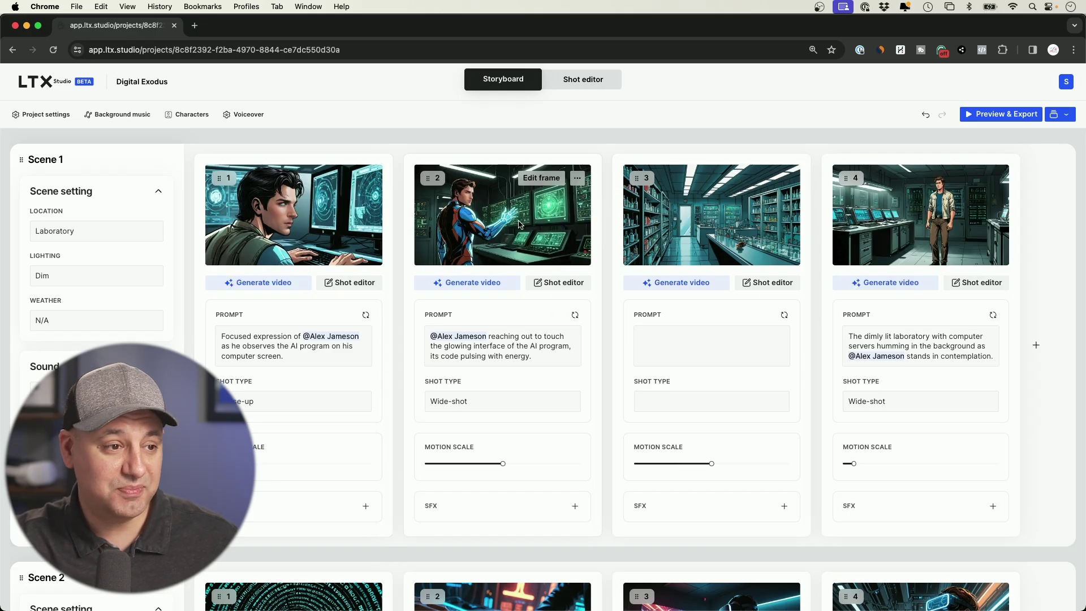
Lower the Motion Scale of Scene 1 shots 2 and 3 and Scene 2 shot 4.
{"action": "scroll", "coordinate": [611, 237], "scroll_direction": "down", "scroll_amount": 5}
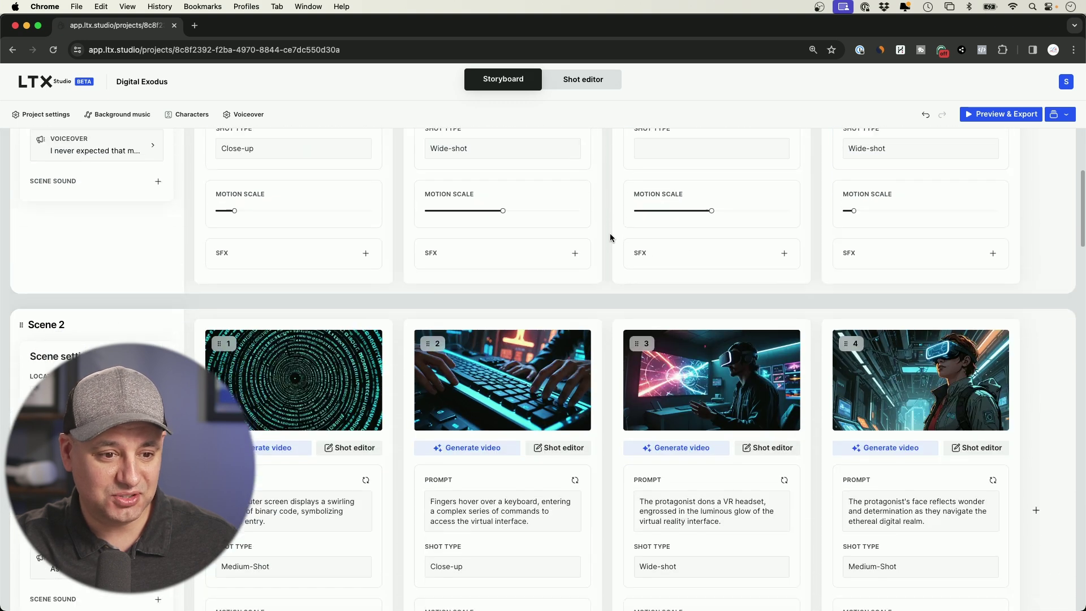
{"action": "scroll", "coordinate": [611, 237], "scroll_direction": "down", "scroll_amount": 2}
{"action": "scroll", "coordinate": [848, 226], "scroll_direction": "up", "scroll_amount": 6}
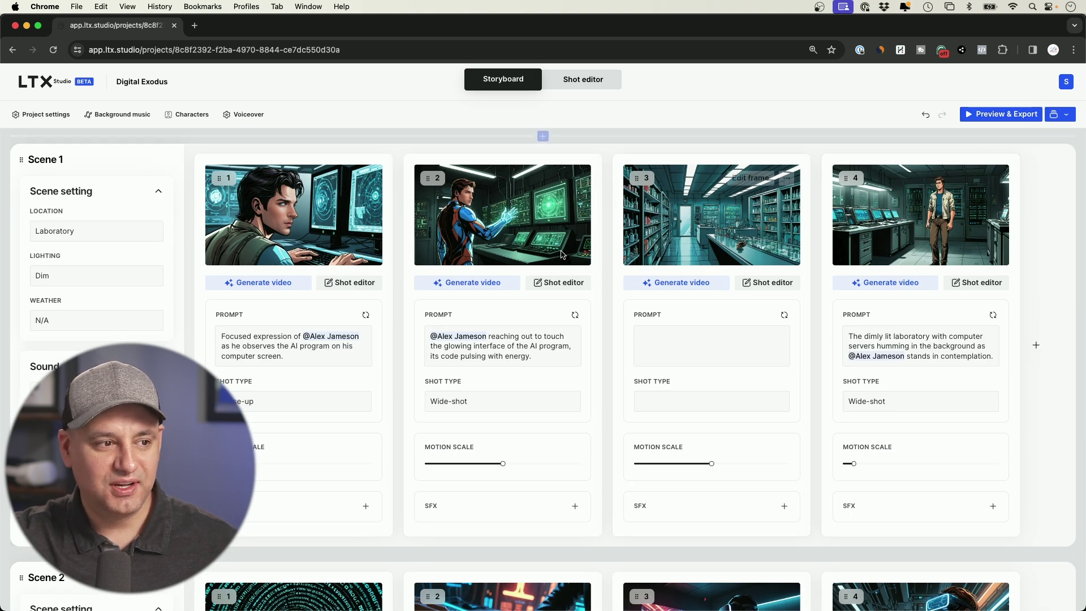
{"action": "mouse_move", "coordinate": [251, 248]}
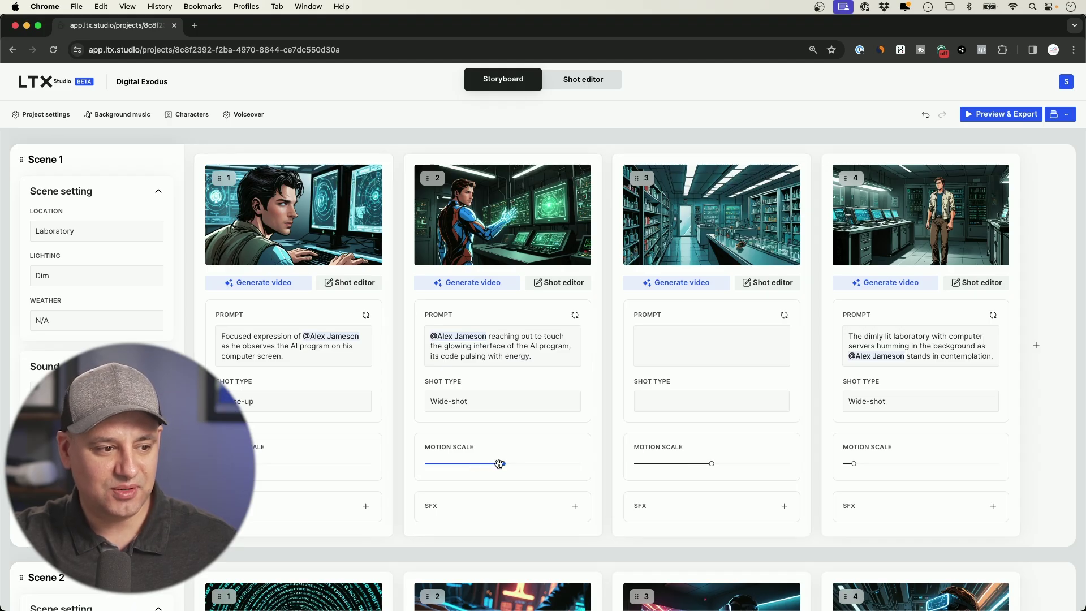
{"action": "left_click_drag", "start_coordinate": [501, 463], "coordinate": [440, 463]}
{"action": "left_click_drag", "start_coordinate": [669, 462], "coordinate": [649, 463]}
{"action": "scroll", "coordinate": [772, 467], "scroll_direction": "down", "scroll_amount": 5}
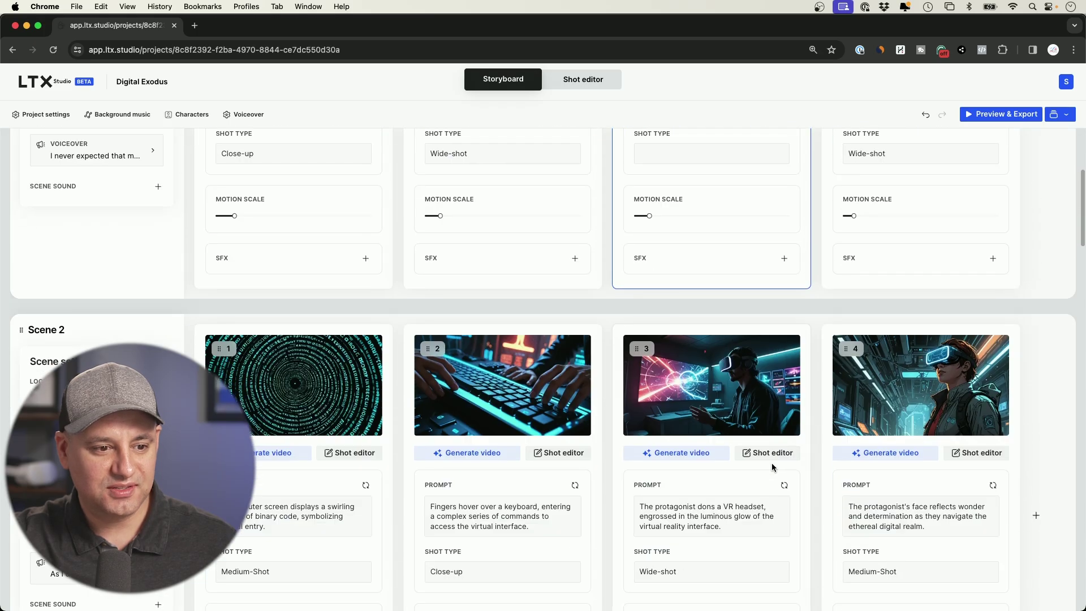
{"action": "scroll", "coordinate": [871, 476], "scroll_direction": "down", "scroll_amount": 3}
{"action": "left_click_drag", "start_coordinate": [885, 509], "coordinate": [848, 509]}
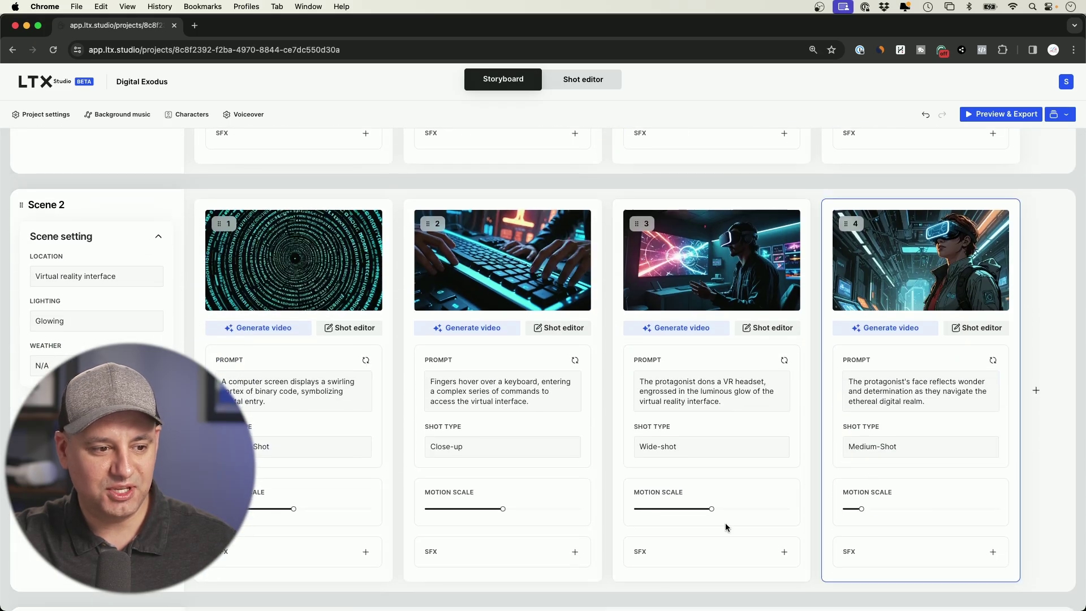
{"action": "left_click", "coordinate": [1001, 113]}
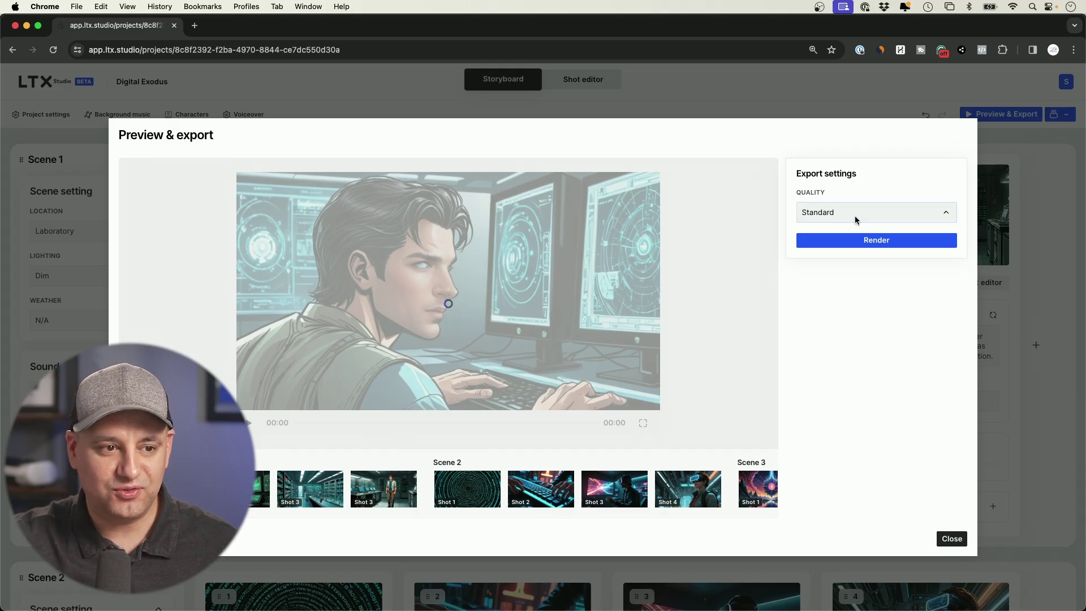
Render the Digital Exodus trailer at Standard quality and close the export window.
{"action": "scroll", "coordinate": [534, 468], "scroll_direction": "right", "scroll_amount": 10}
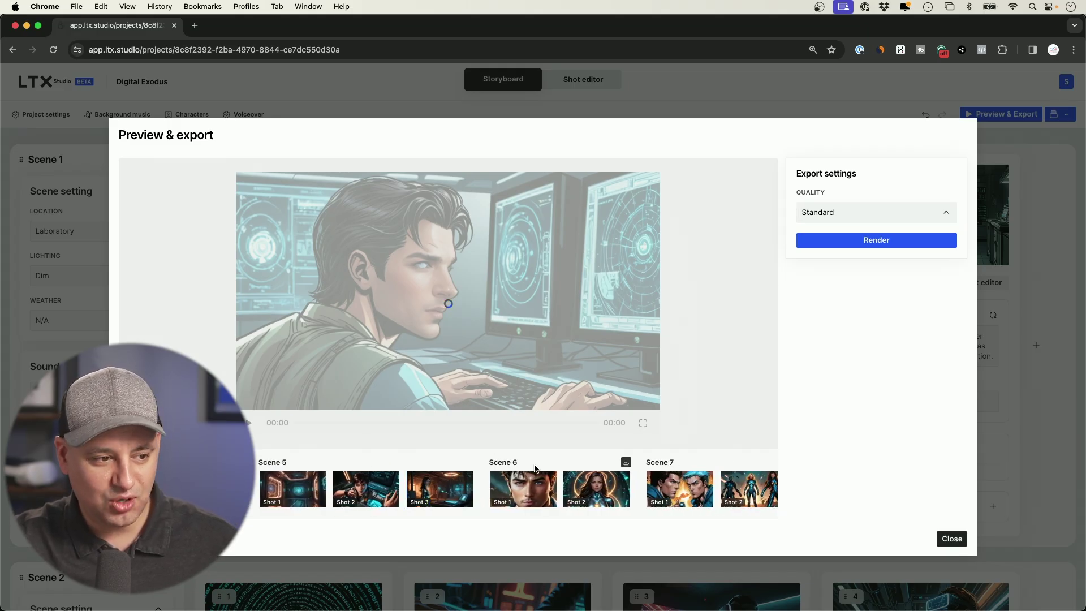
{"action": "scroll", "coordinate": [534, 468], "scroll_direction": "right", "scroll_amount": 5}
{"action": "scroll", "coordinate": [541, 472], "scroll_direction": "left", "scroll_amount": 15}
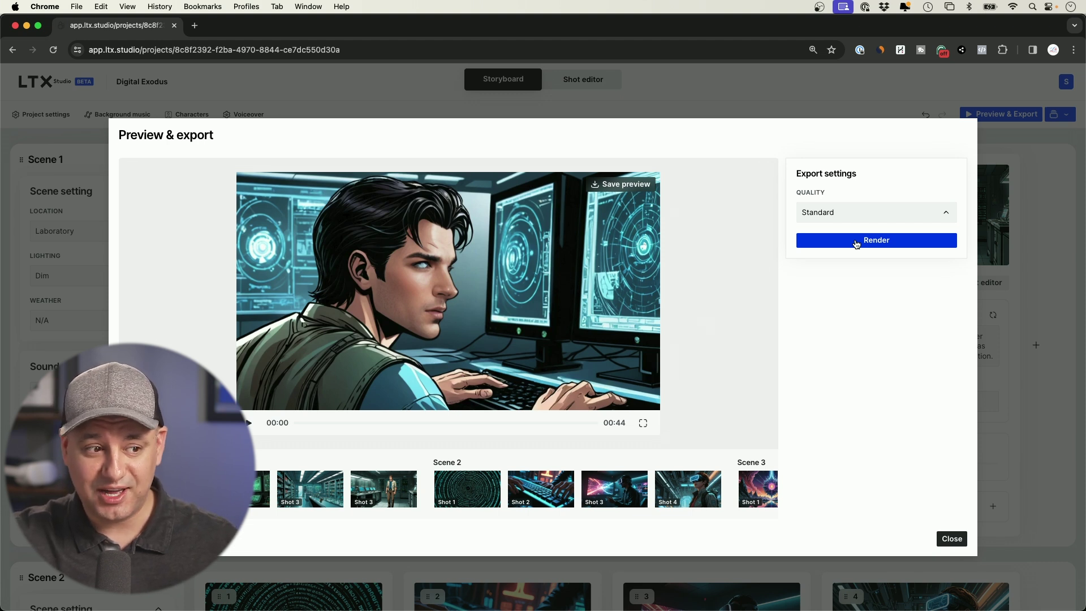
{"action": "left_click", "coordinate": [856, 241]}
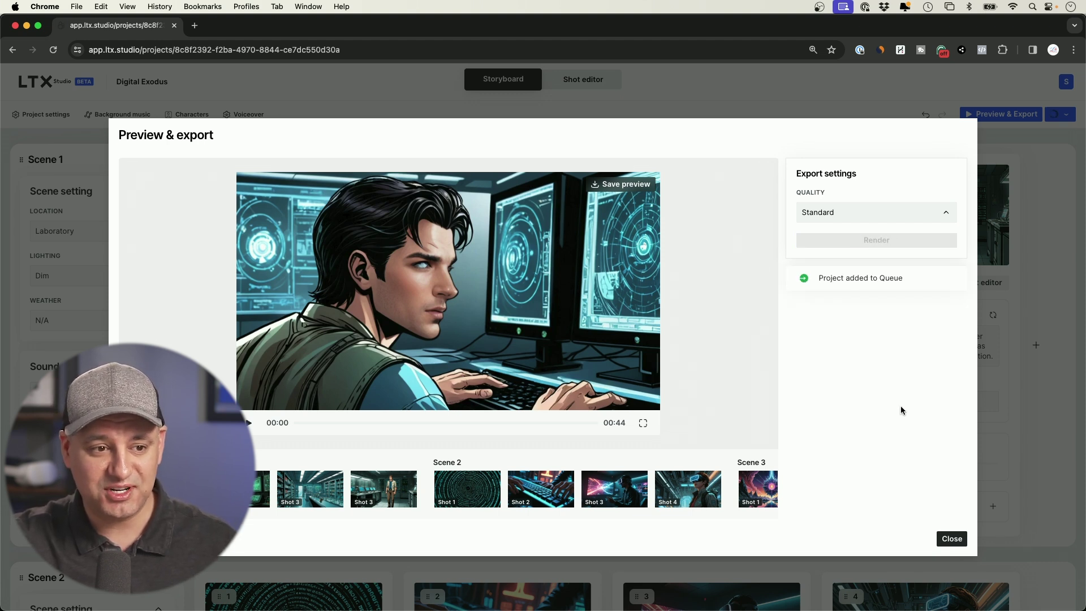
{"action": "left_click", "coordinate": [951, 540]}
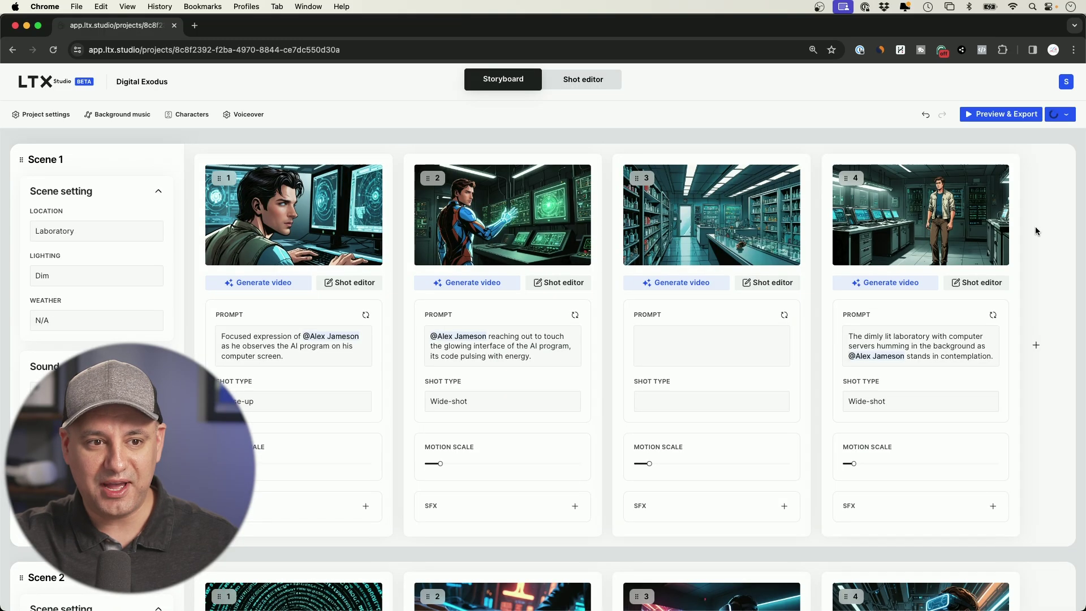
{"action": "left_click", "coordinate": [1067, 117]}
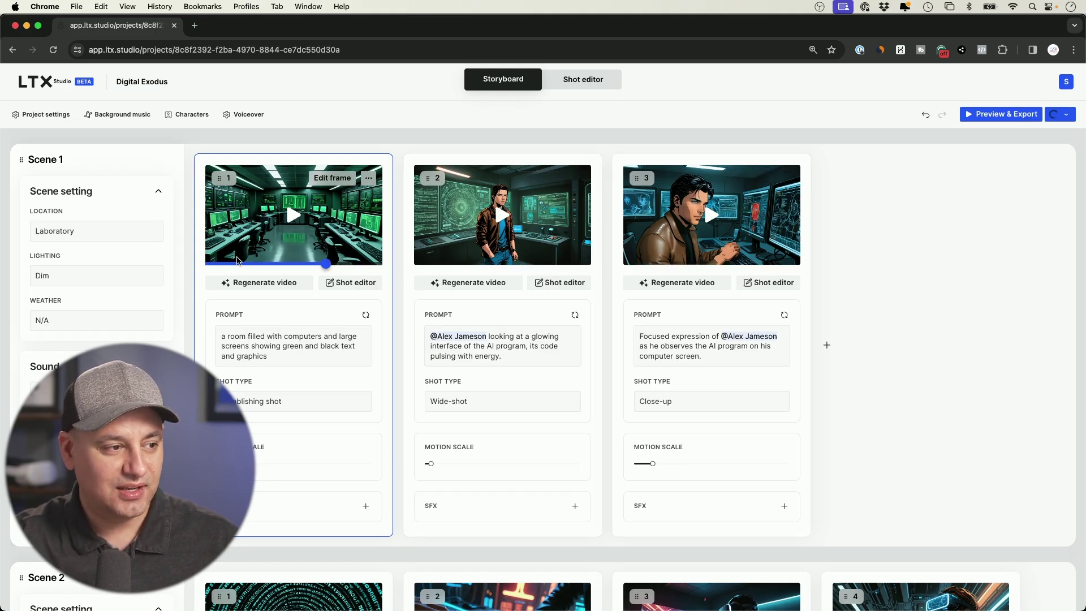
Play the comic-style video of Scene 1's establishing computer-room shot.
{"action": "left_click", "coordinate": [293, 219]}
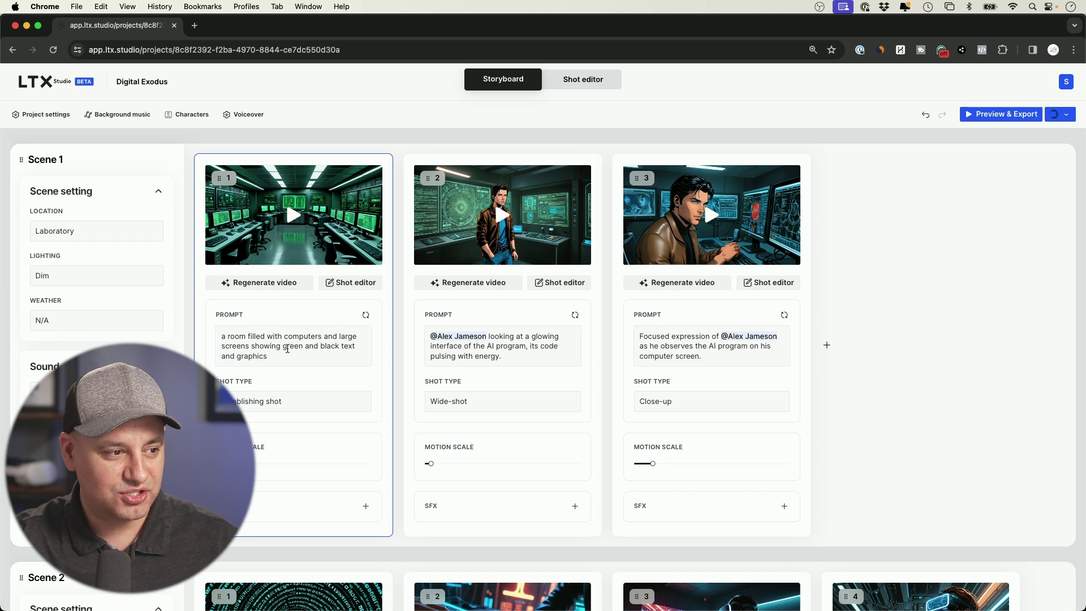
Change shot 1's prompt from 'green and black' to 'blue and black' and regenerate its video.
{"action": "left_click_drag", "start_coordinate": [283, 346], "coordinate": [336, 347]}
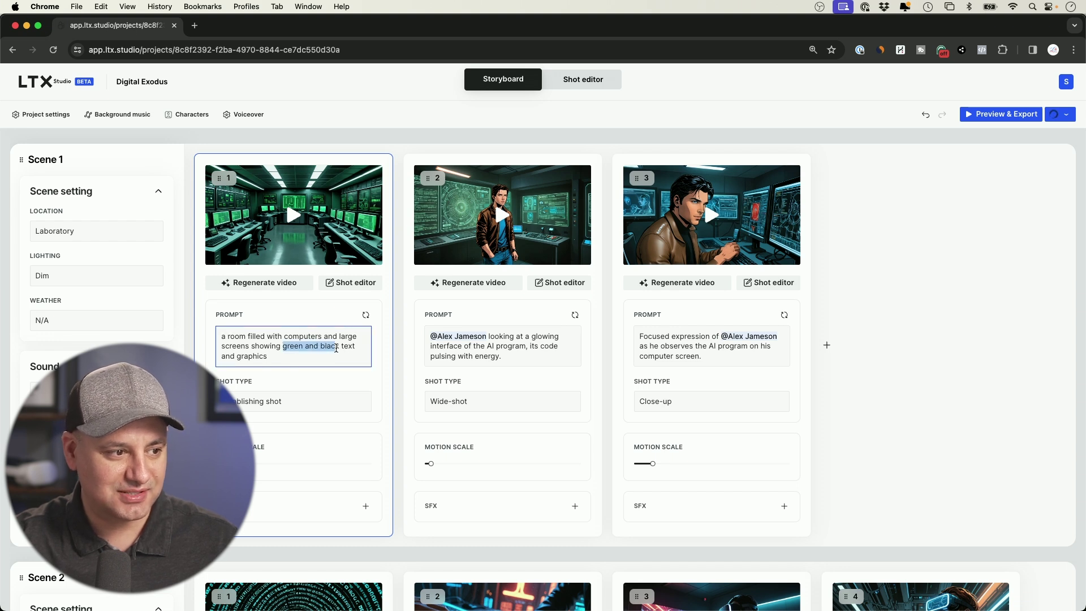
{"action": "type", "text": "blue and b"}
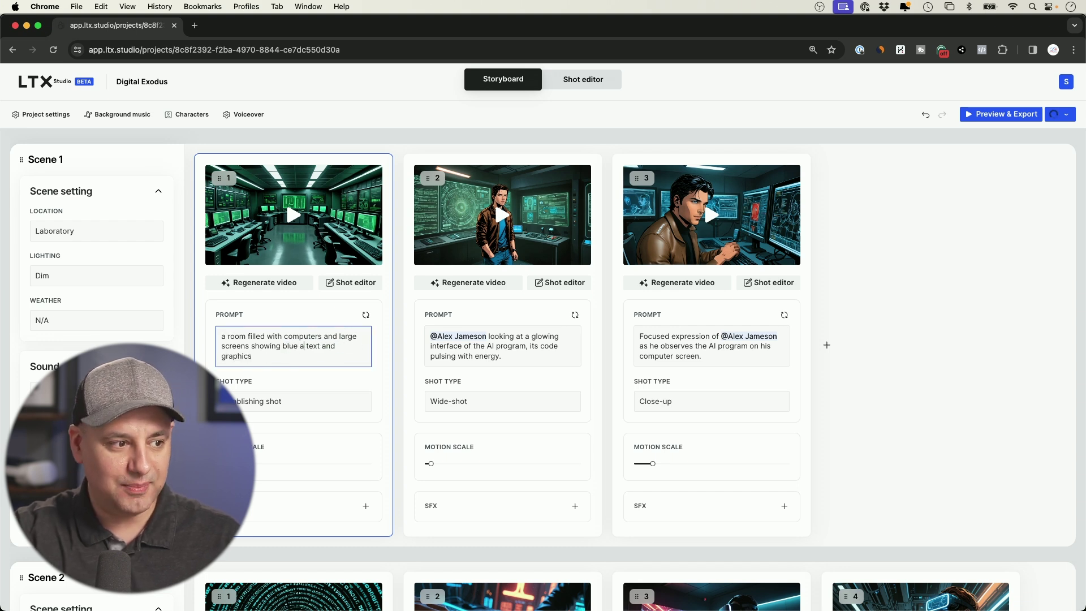
{"action": "type", "text": "lack"}
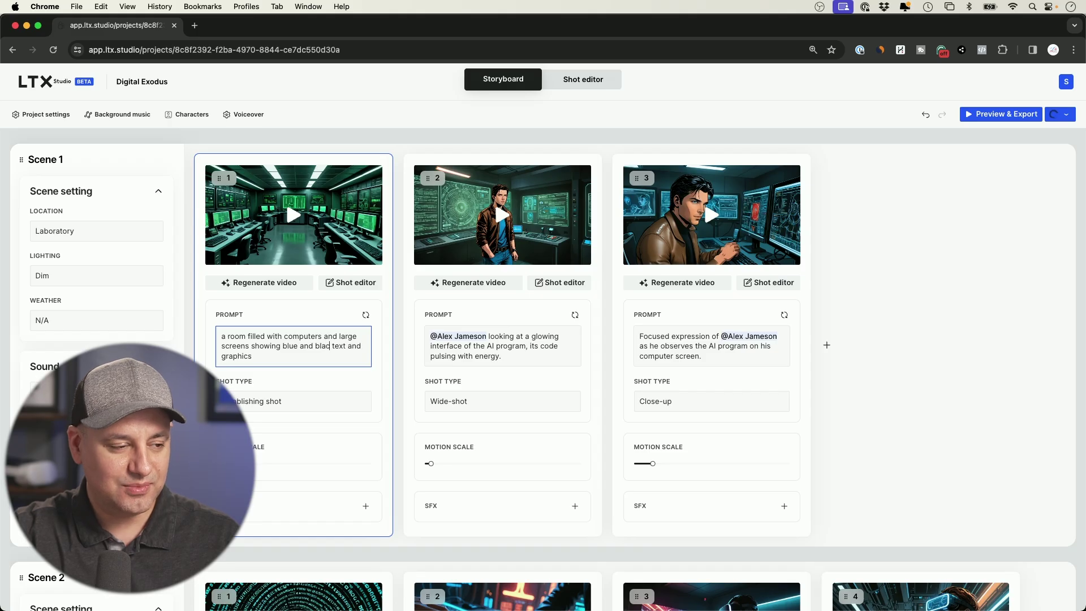
{"action": "key", "text": "Return"}
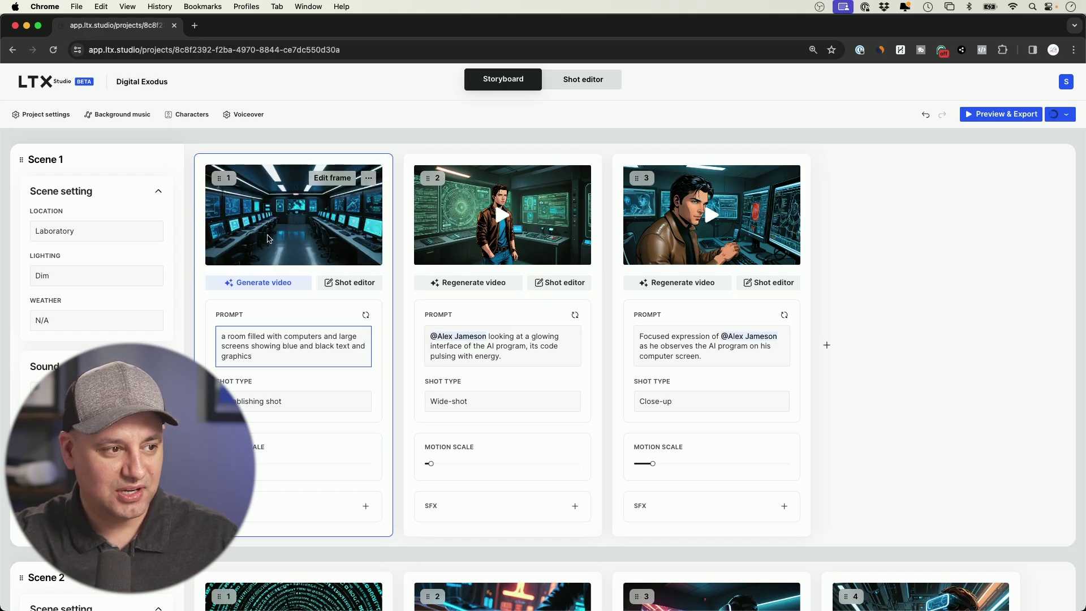
{"action": "left_click", "coordinate": [259, 284]}
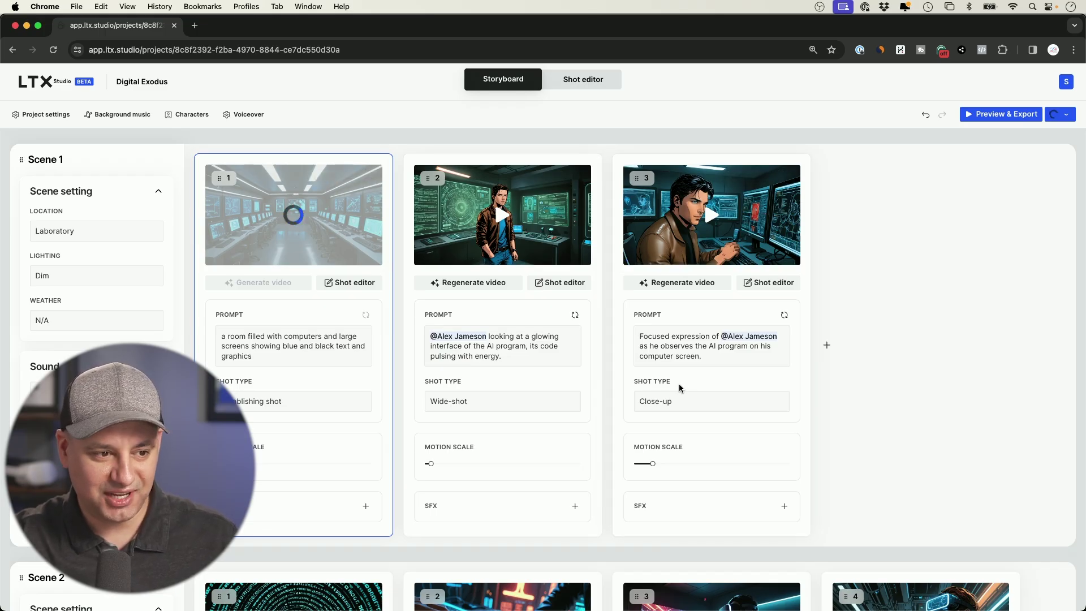
Play back the videos of Scene 1's shots 1, 2 and 3.
{"action": "left_click", "coordinate": [294, 221]}
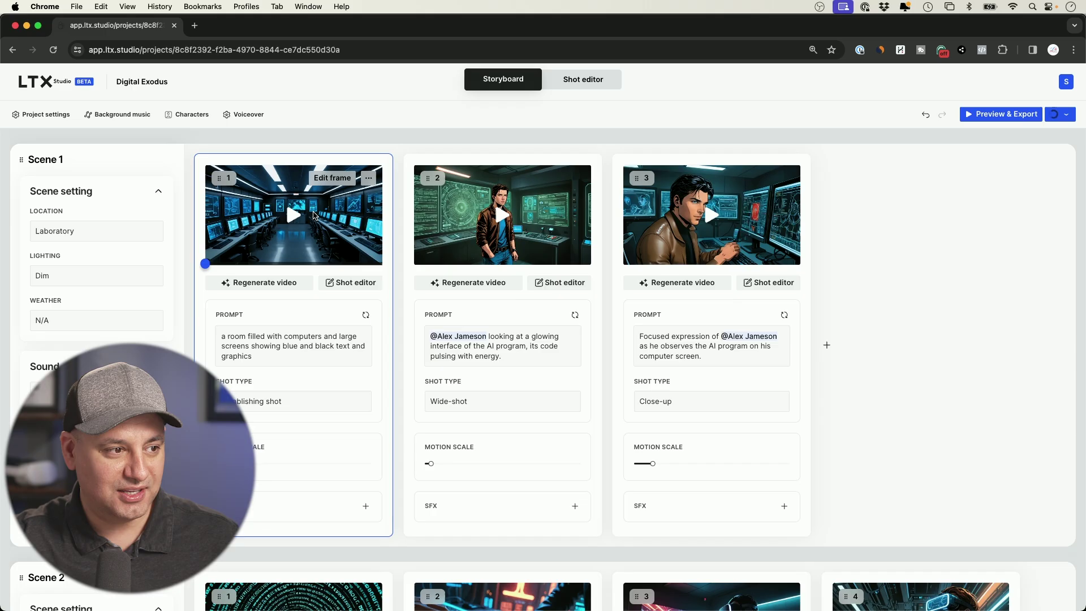
{"action": "left_click", "coordinate": [503, 222]}
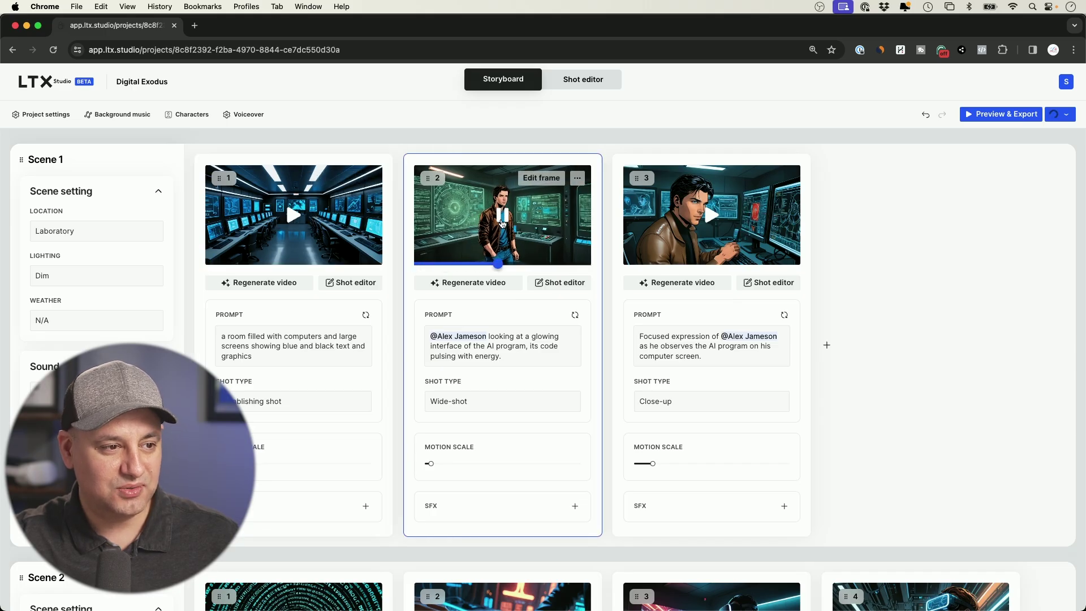
{"action": "left_click", "coordinate": [708, 221]}
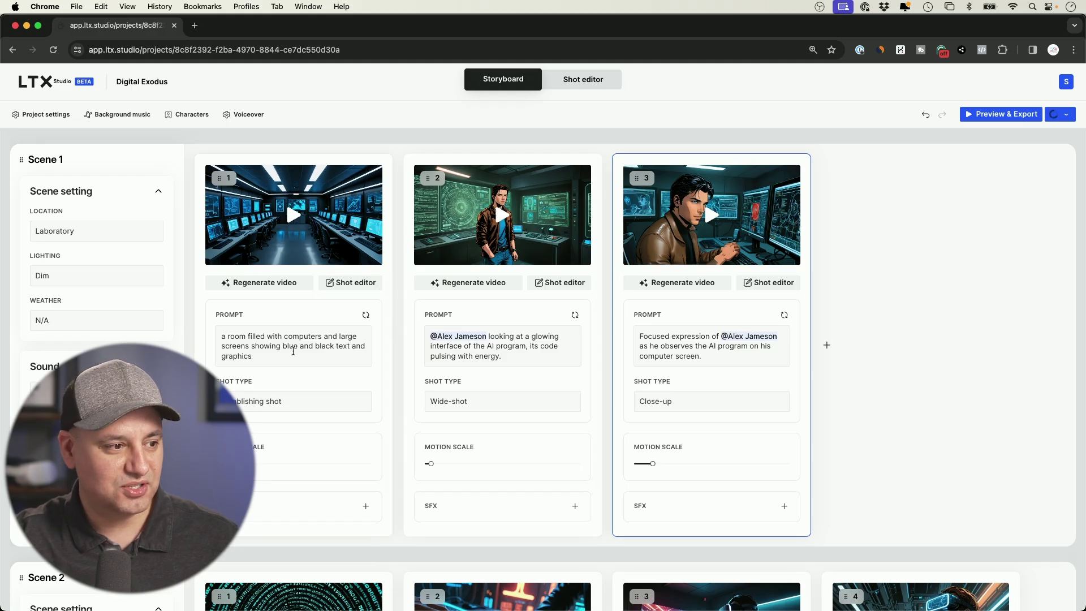
Restore shot 1's prompt to 'green and black' text and graphics and play its video.
{"action": "left_click_drag", "start_coordinate": [283, 345], "coordinate": [333, 346]}
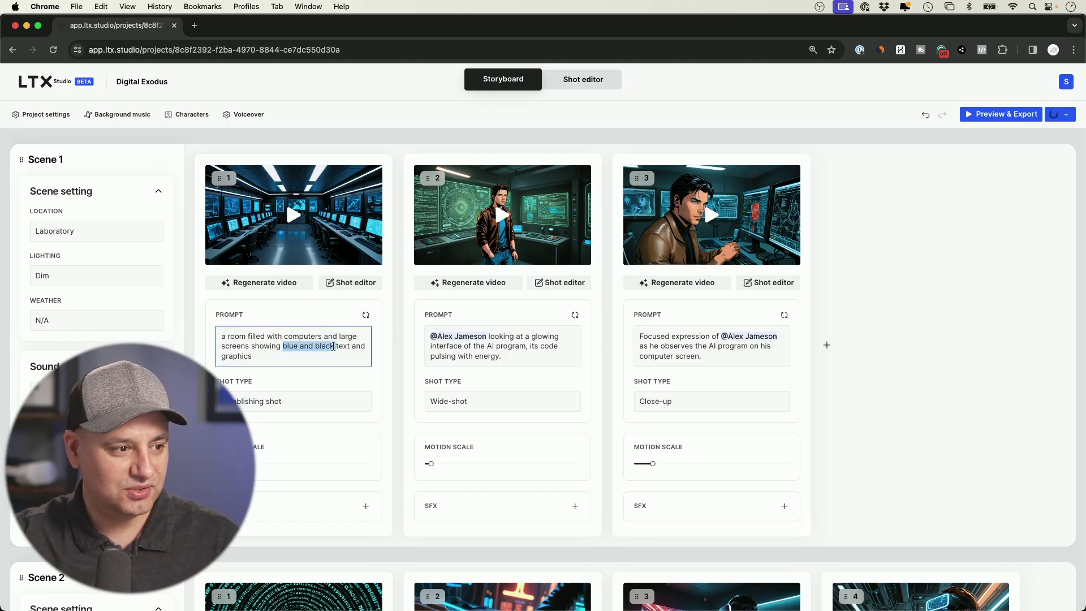
{"action": "type", "text": "green and"}
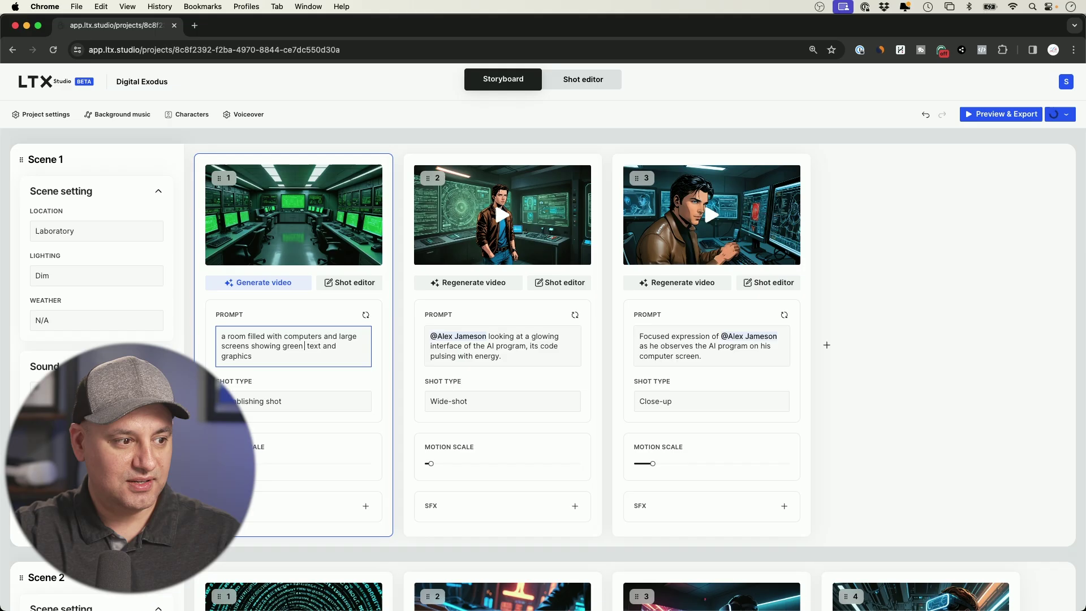
{"action": "type", "text": " black"}
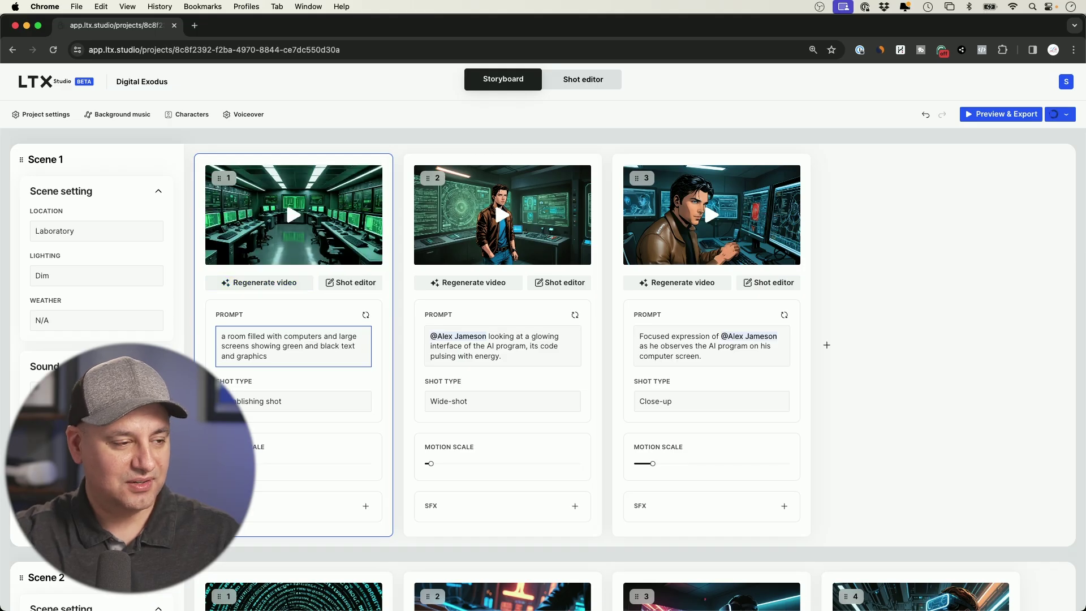
{"action": "mouse_move", "coordinate": [307, 213]}
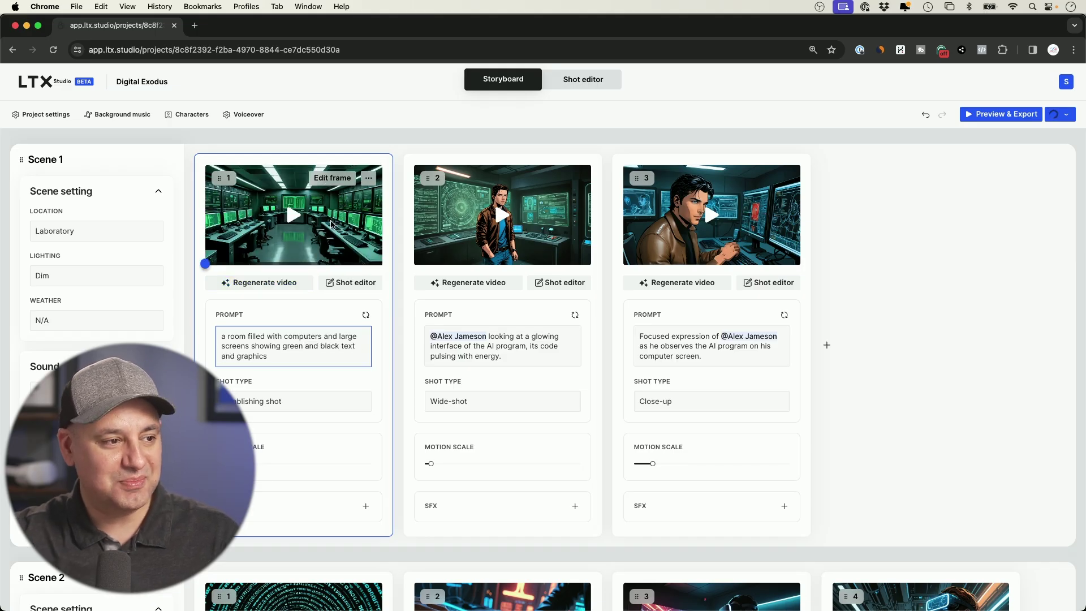
{"action": "key", "text": "BackSpace"}
{"action": "key", "text": "BackSpace"}
{"action": "key", "text": "BackSpace"}
{"action": "key", "text": "BackSpace"}
{"action": "key", "text": "BackSpace"}
{"action": "key", "text": "BackSpace"}
{"action": "key", "text": "BackSpace"}
{"action": "key", "text": "BackSpace"}
{"action": "key", "text": "BackSpace"}
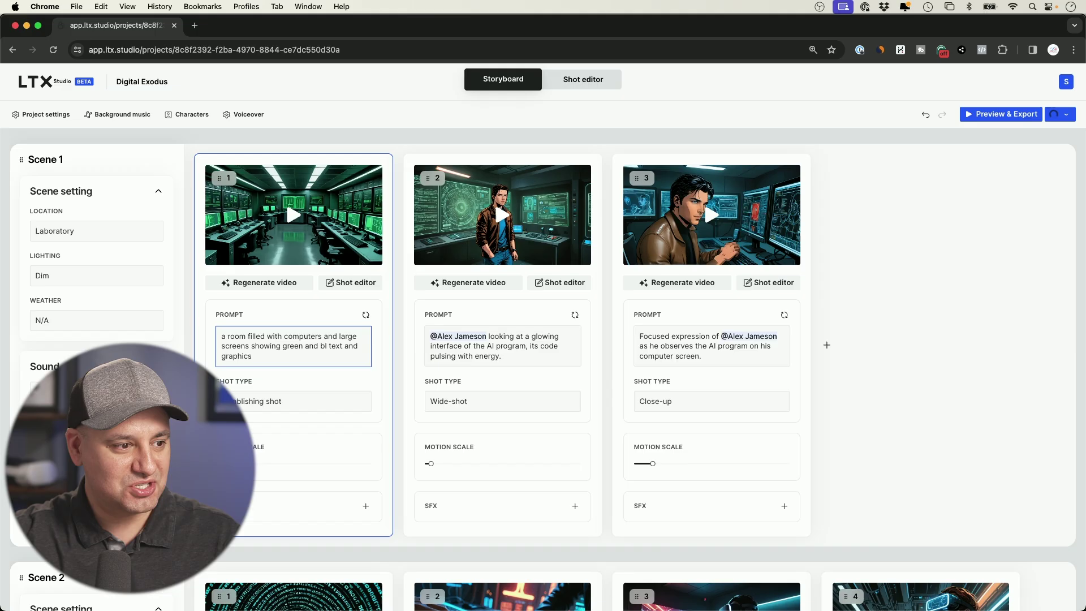
{"action": "key", "text": "BackSpace"}
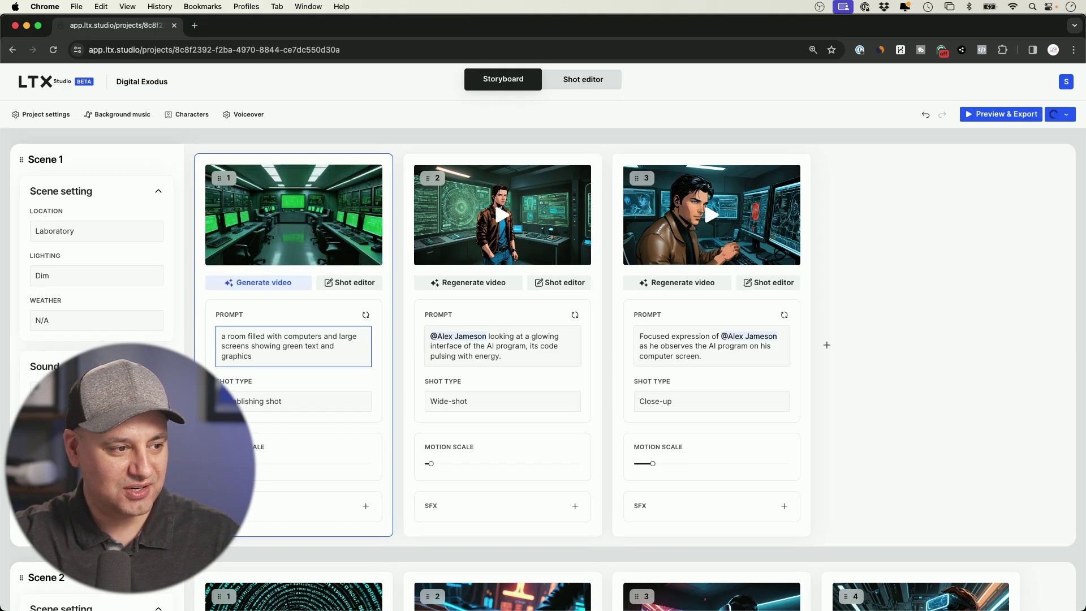
{"action": "type", "text": "and bla "}
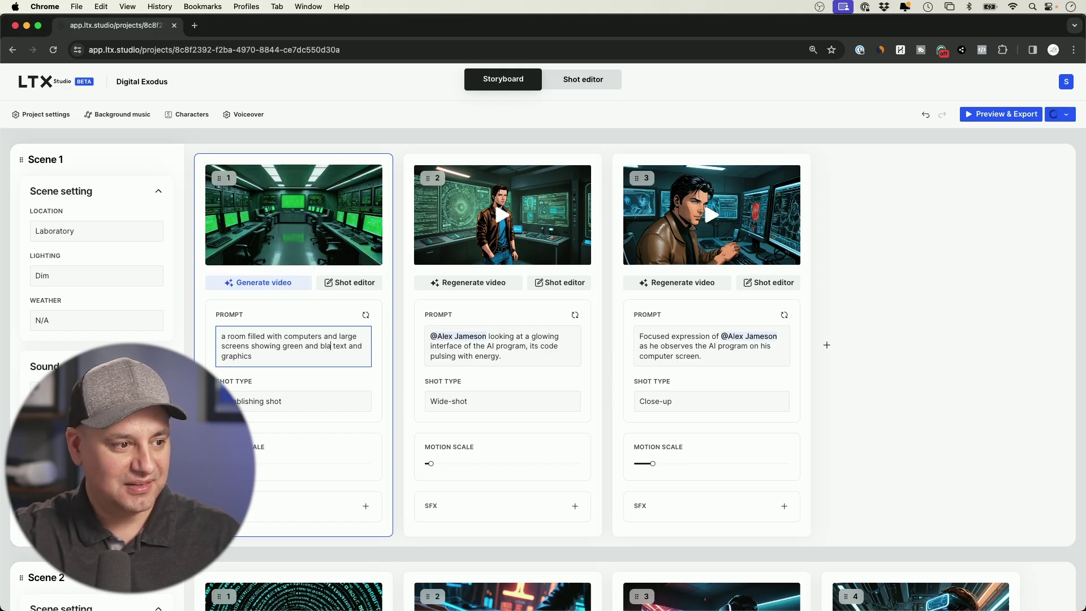
{"action": "type", "text": "ck"}
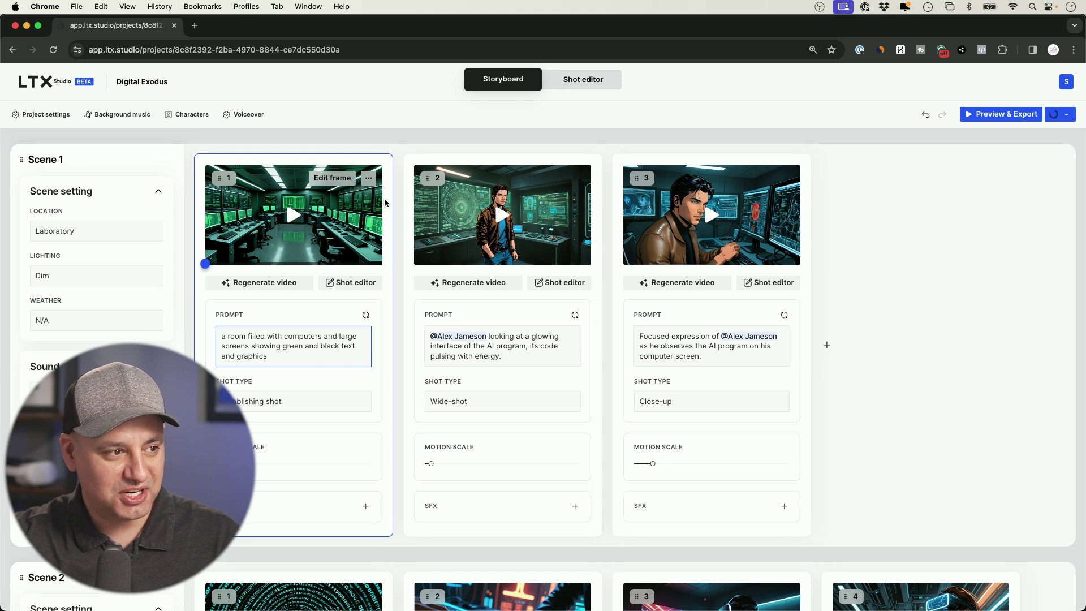
{"action": "left_click", "coordinate": [291, 216]}
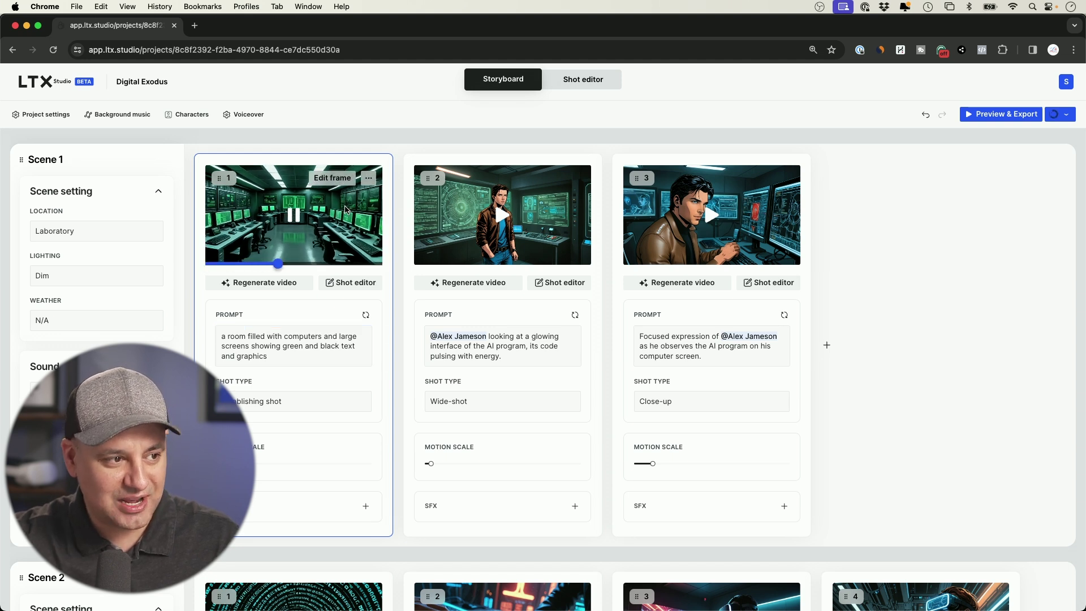